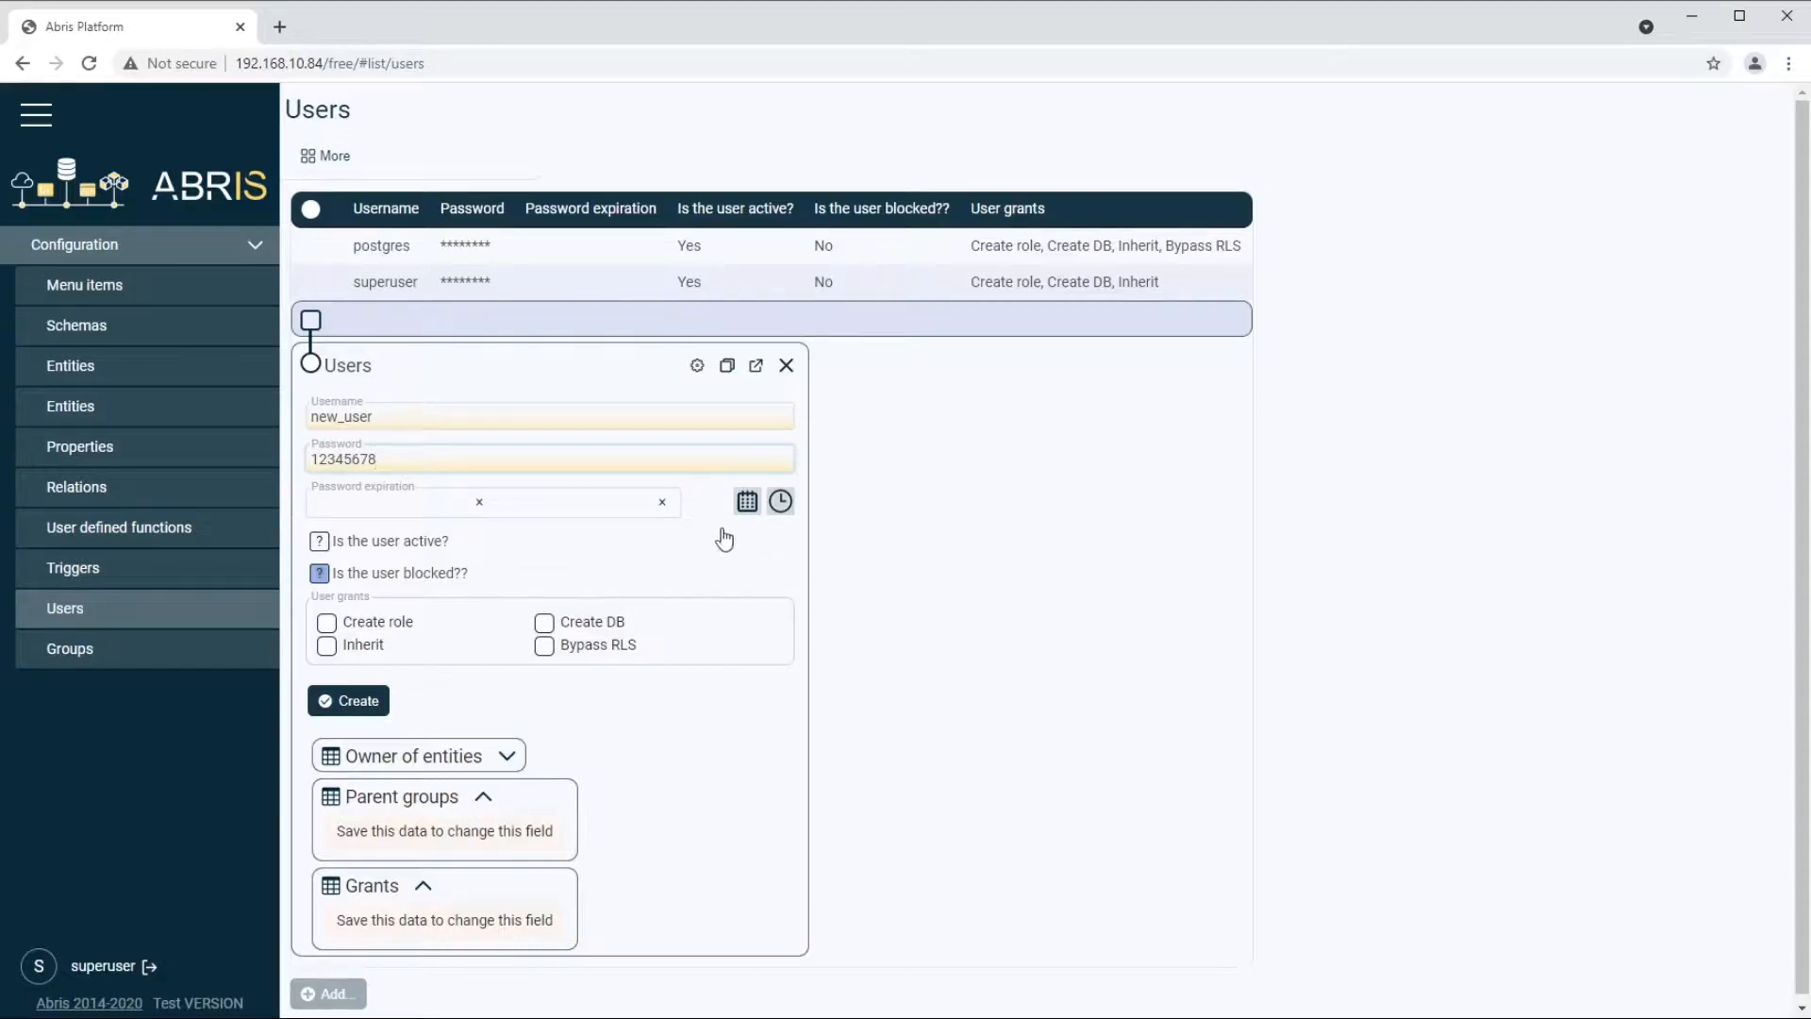
Step: Create the user new_user and save the Create role, Inherit and Bypass RLS grants on its record
left_click(358, 701)
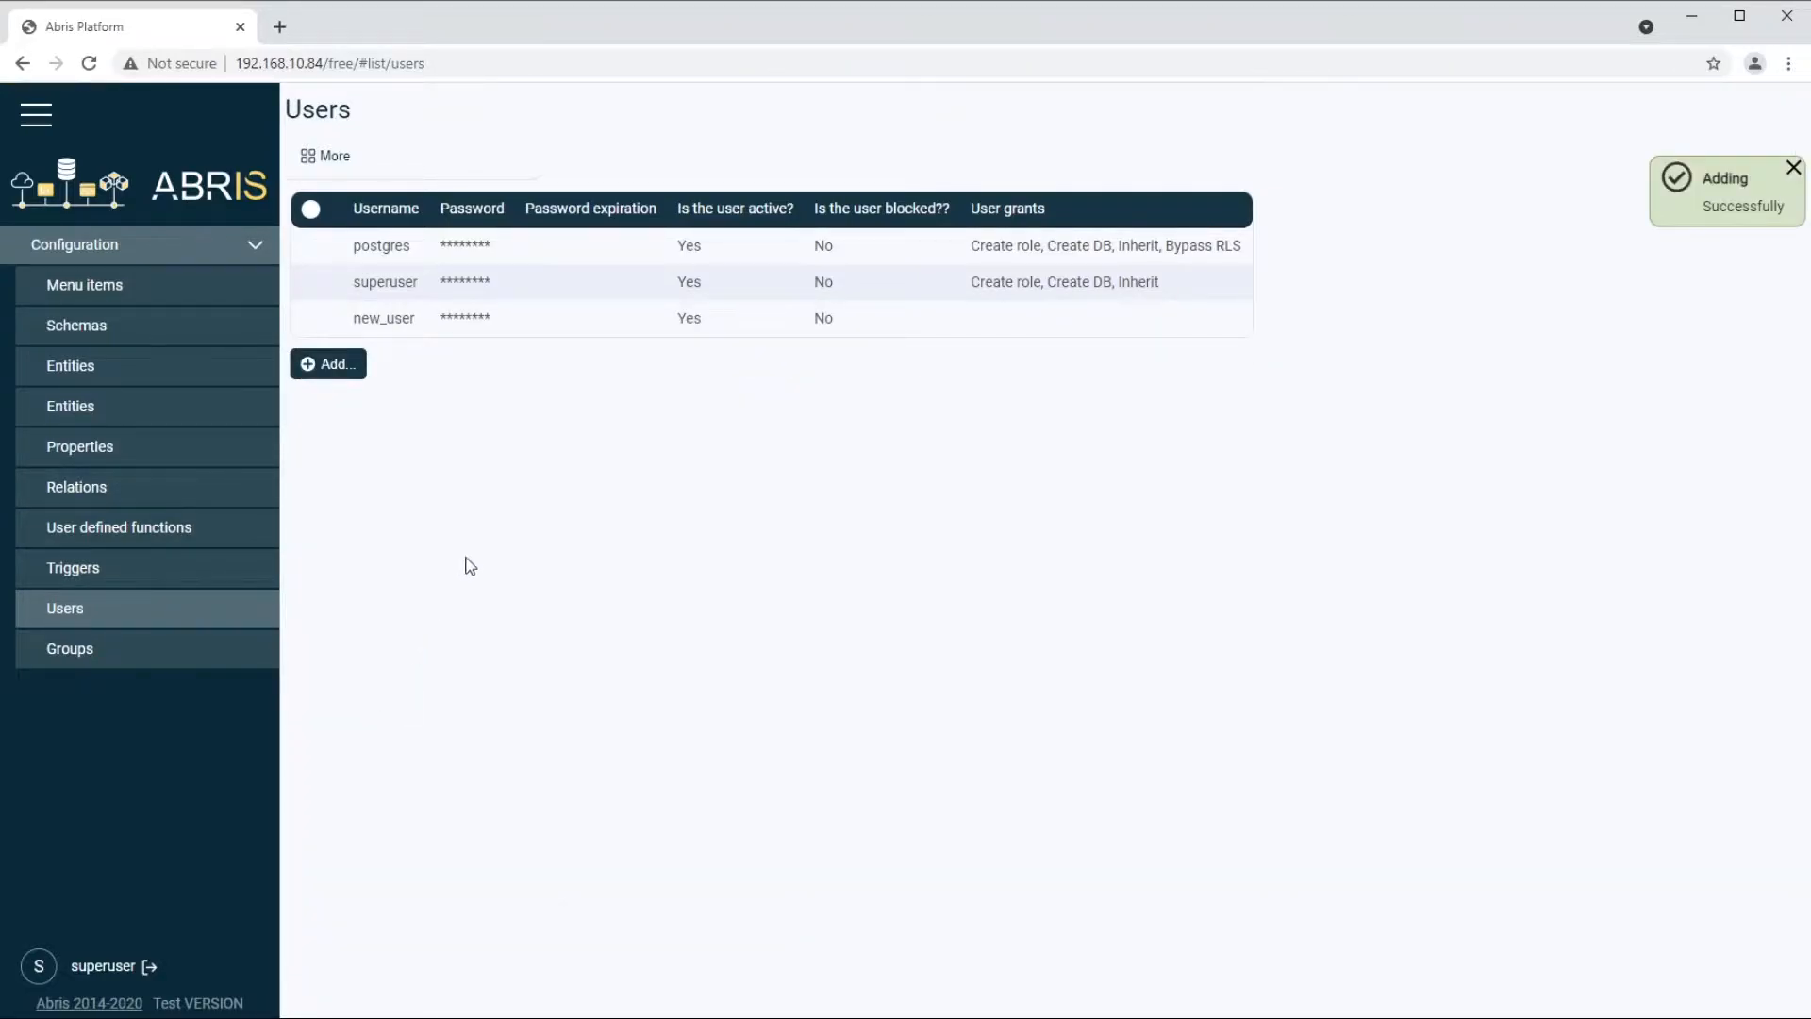
left_click(555, 318)
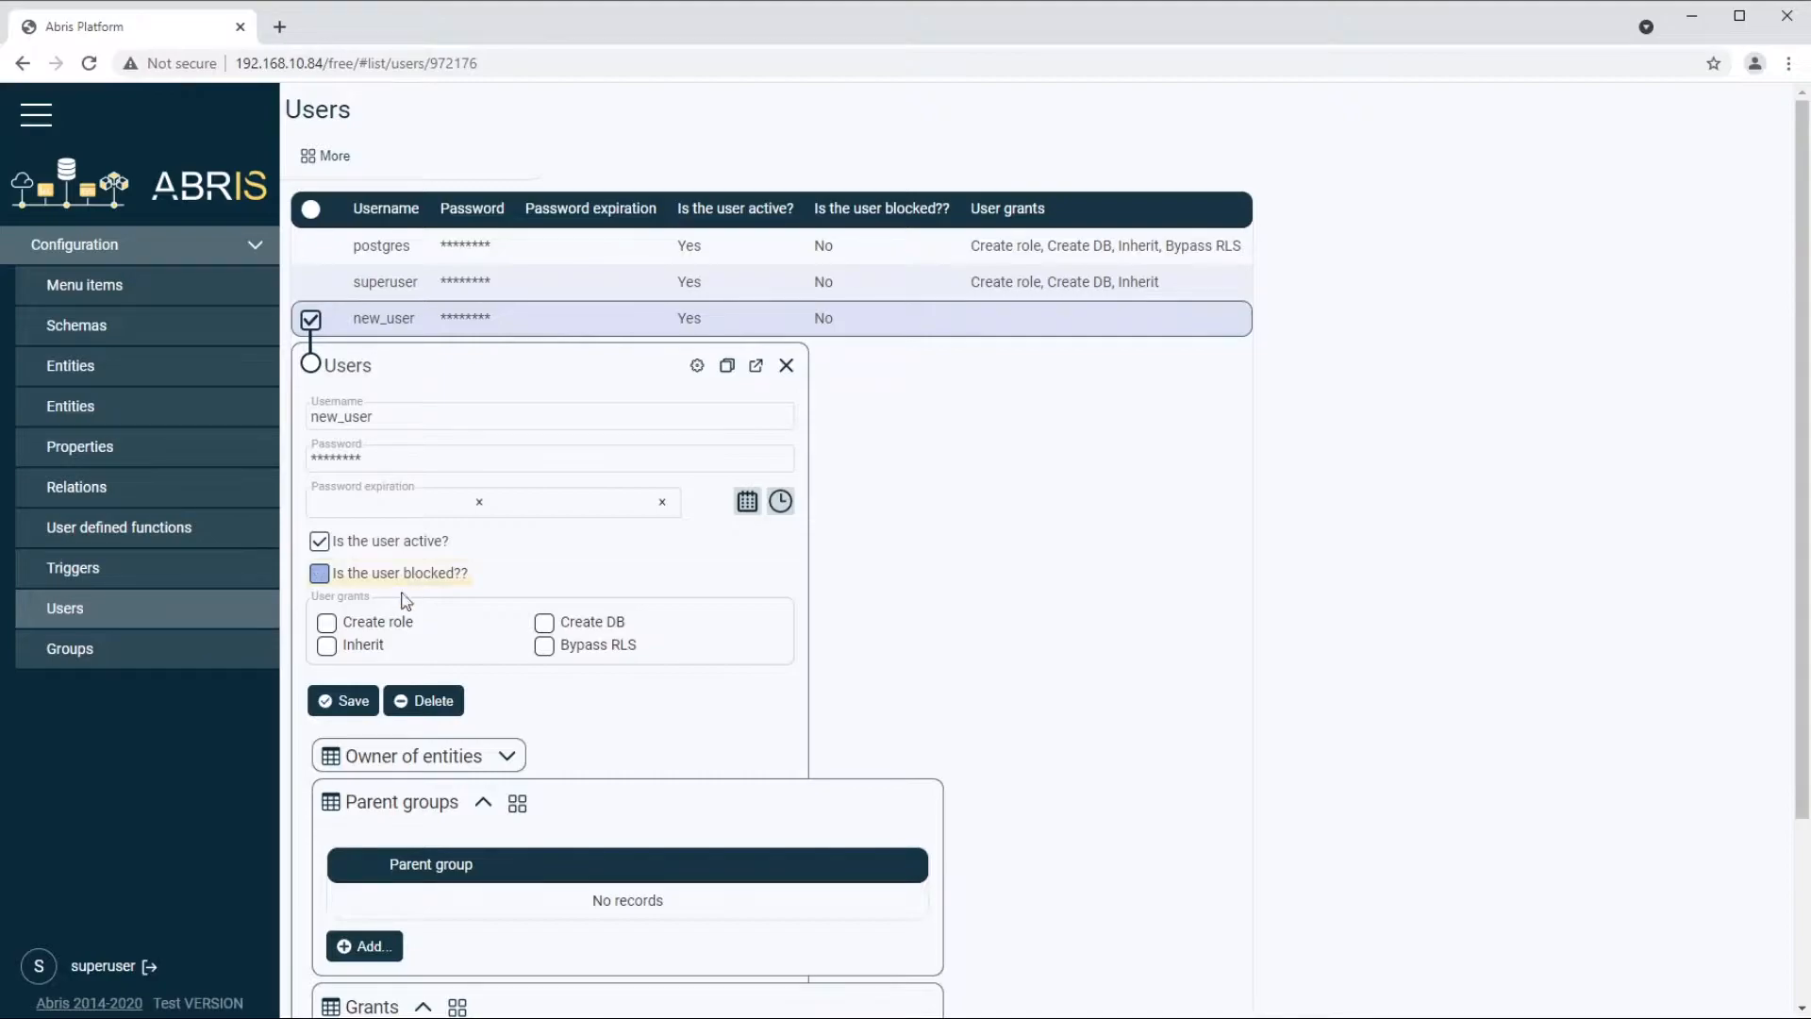
left_click(352, 703)
left_click(585, 653)
left_click(347, 651)
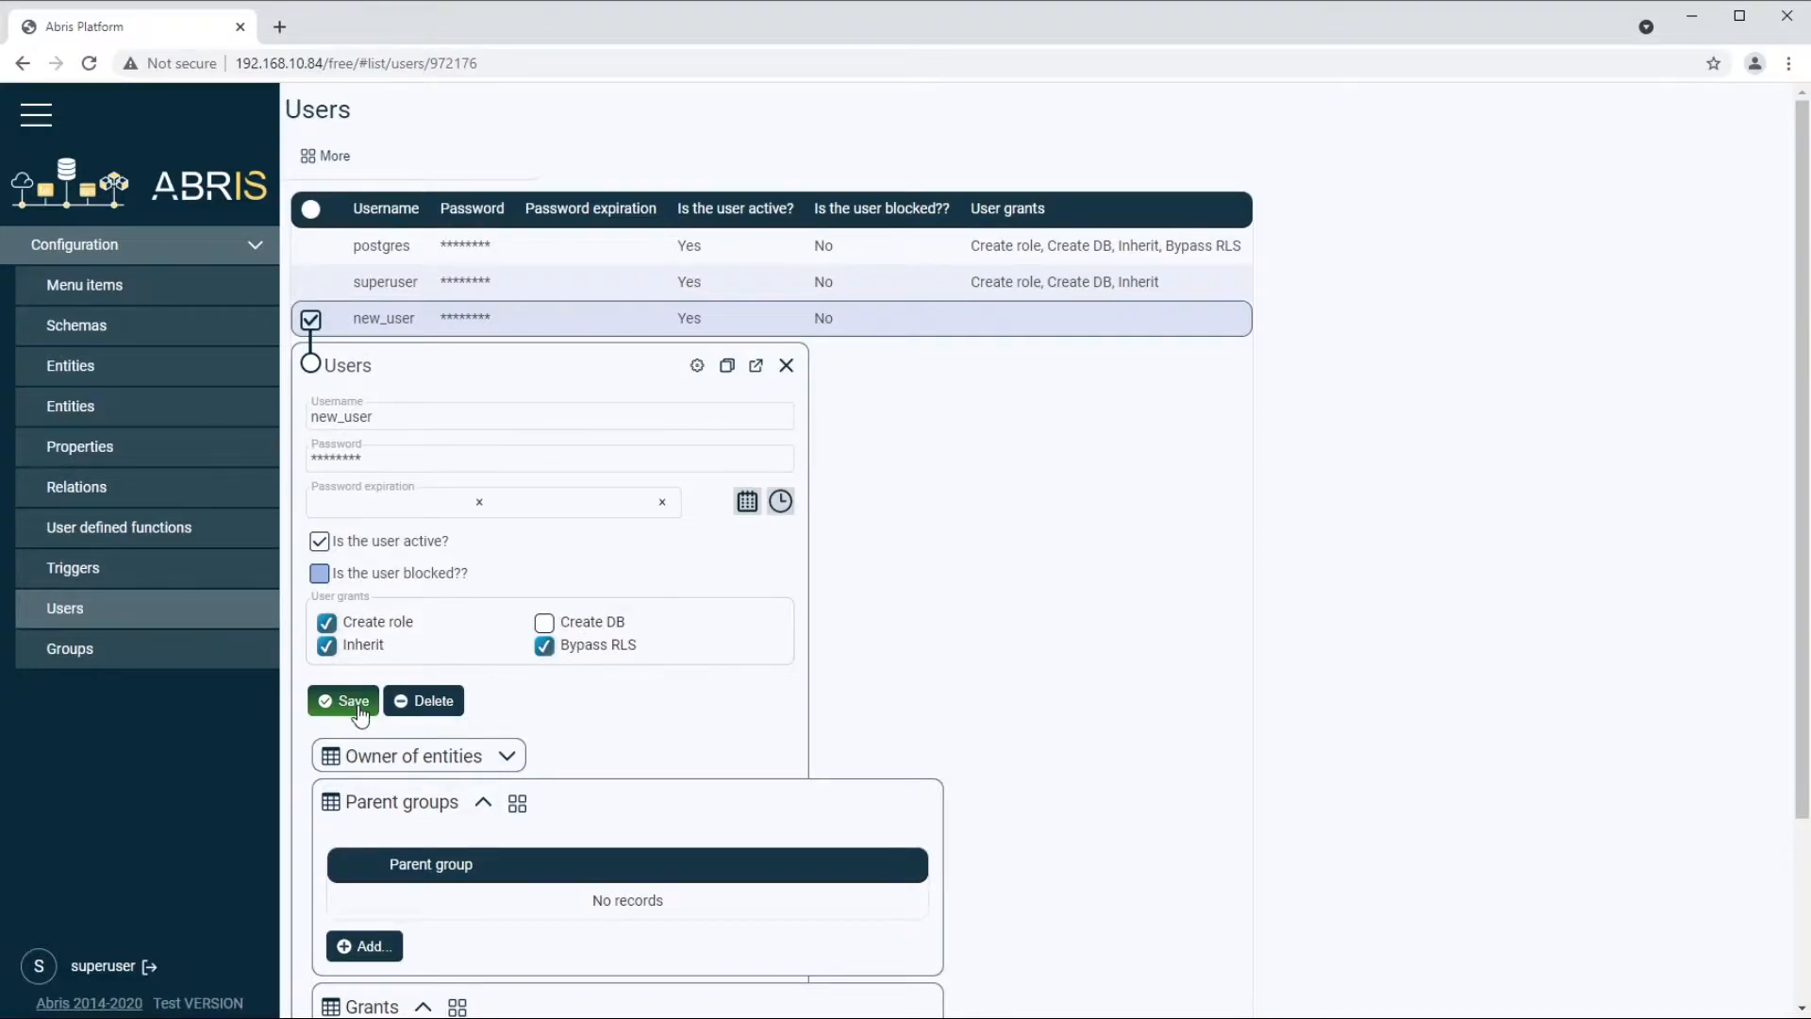
left_click(354, 701)
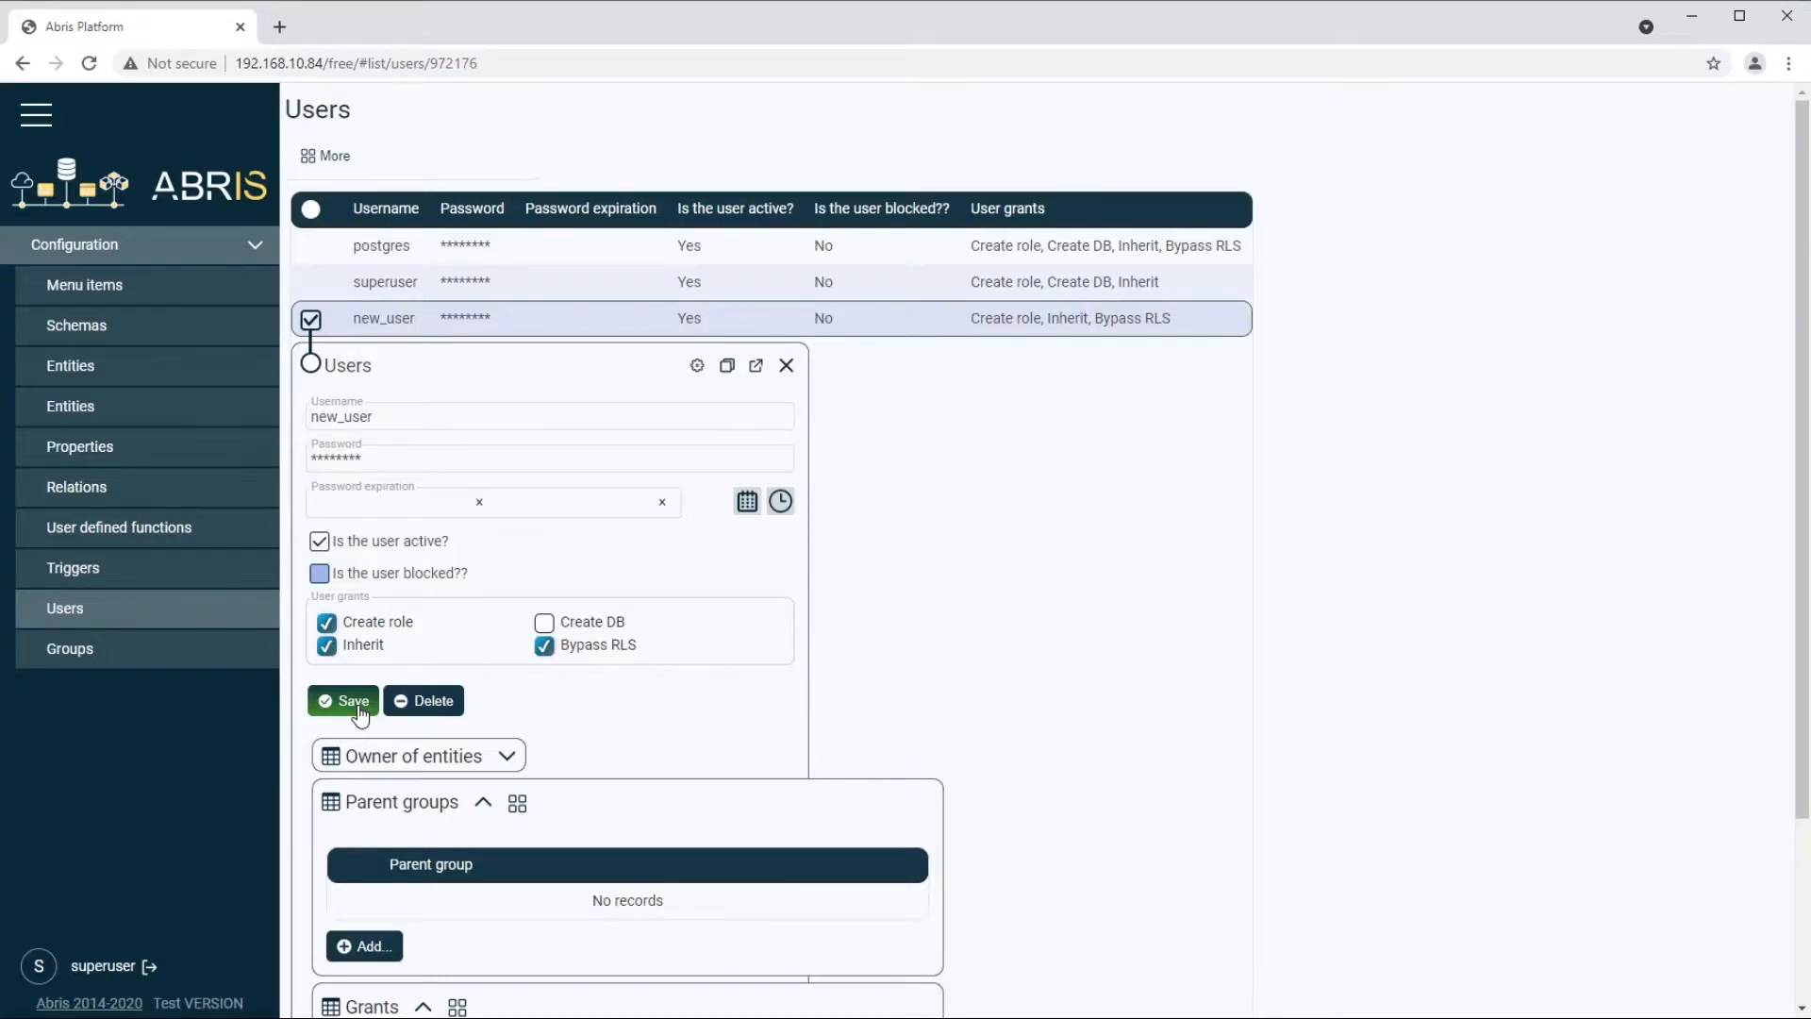
Step: Add admins as a parent group of new_user
scroll(361, 714, "down", 1)
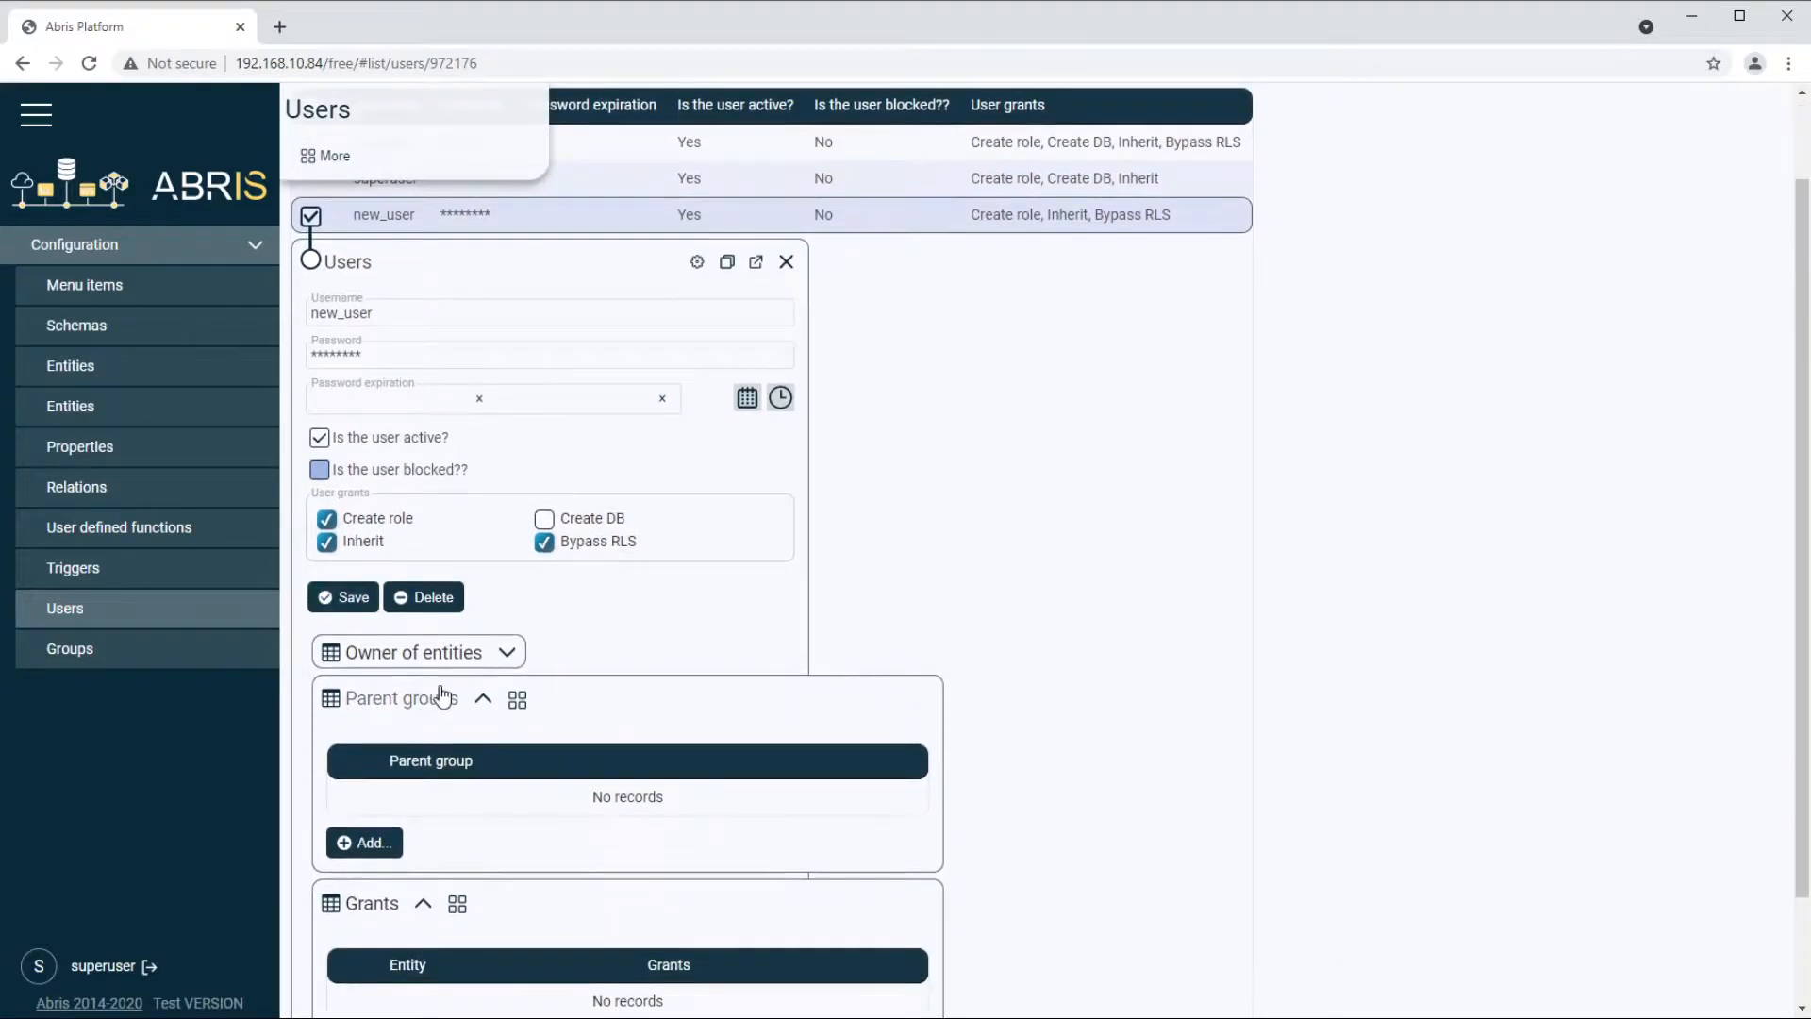
left_click(369, 844)
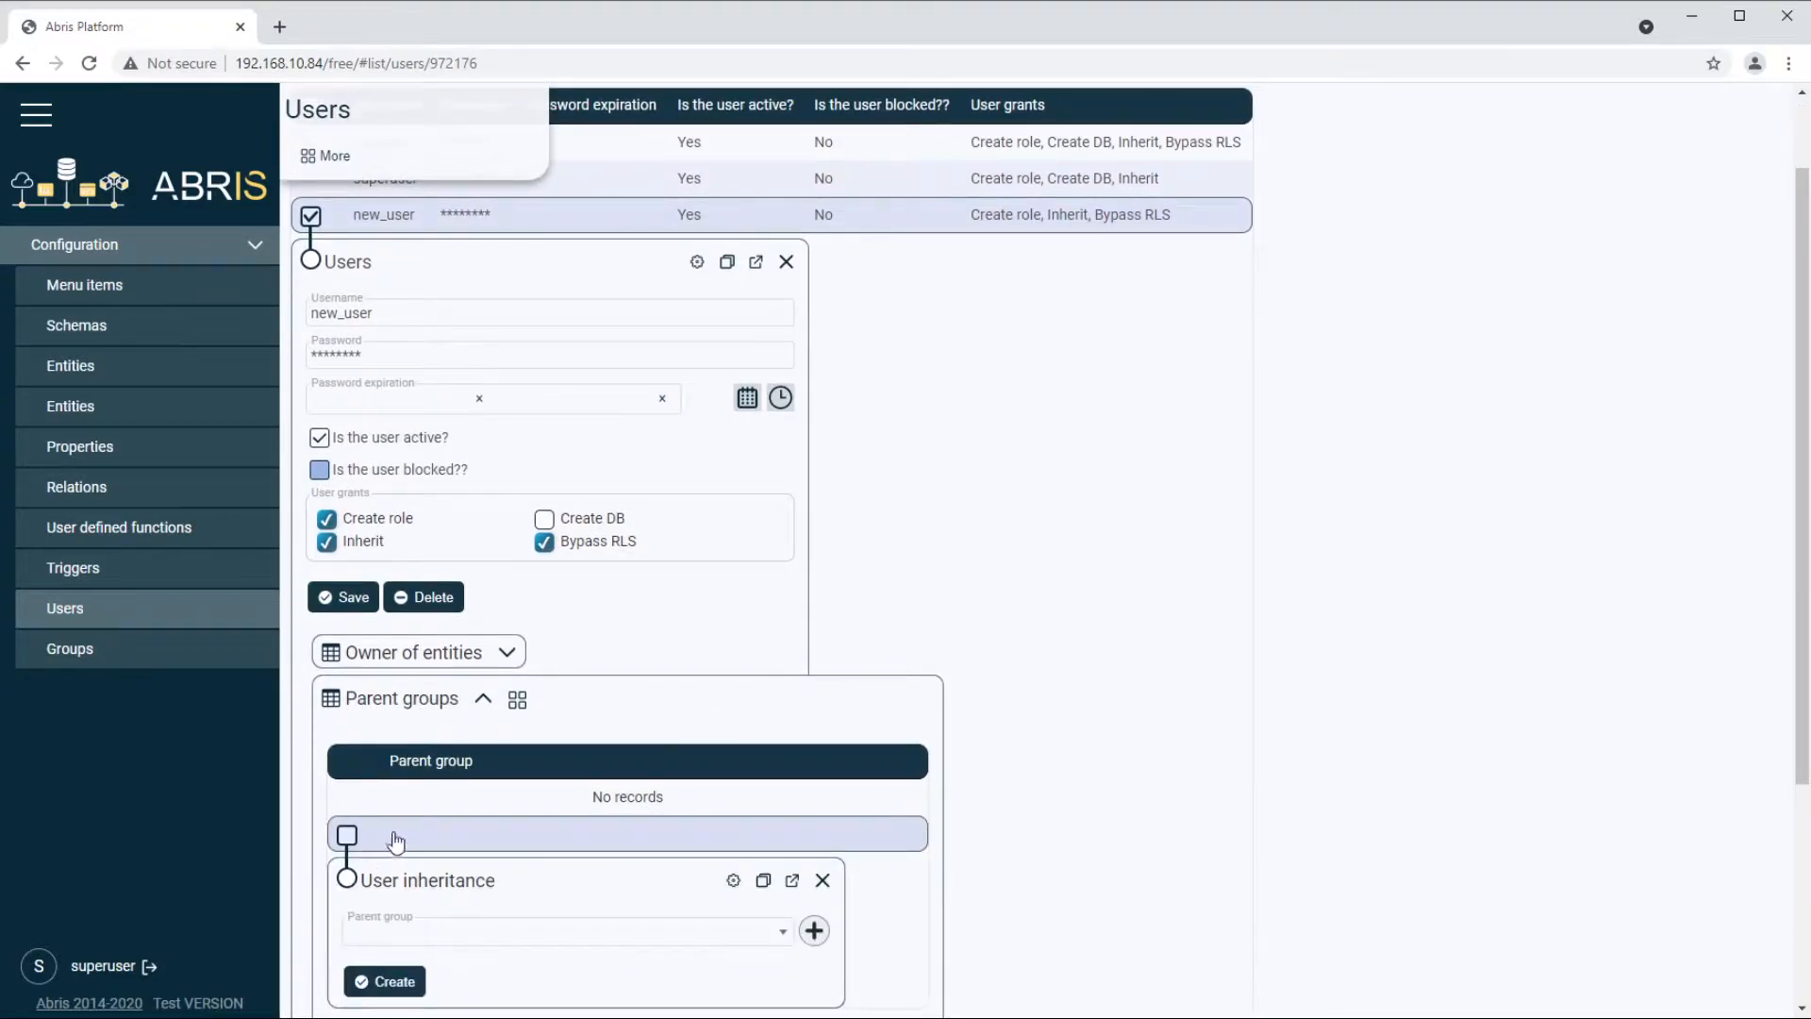
scroll(528, 726, "down", 2)
left_click(541, 729)
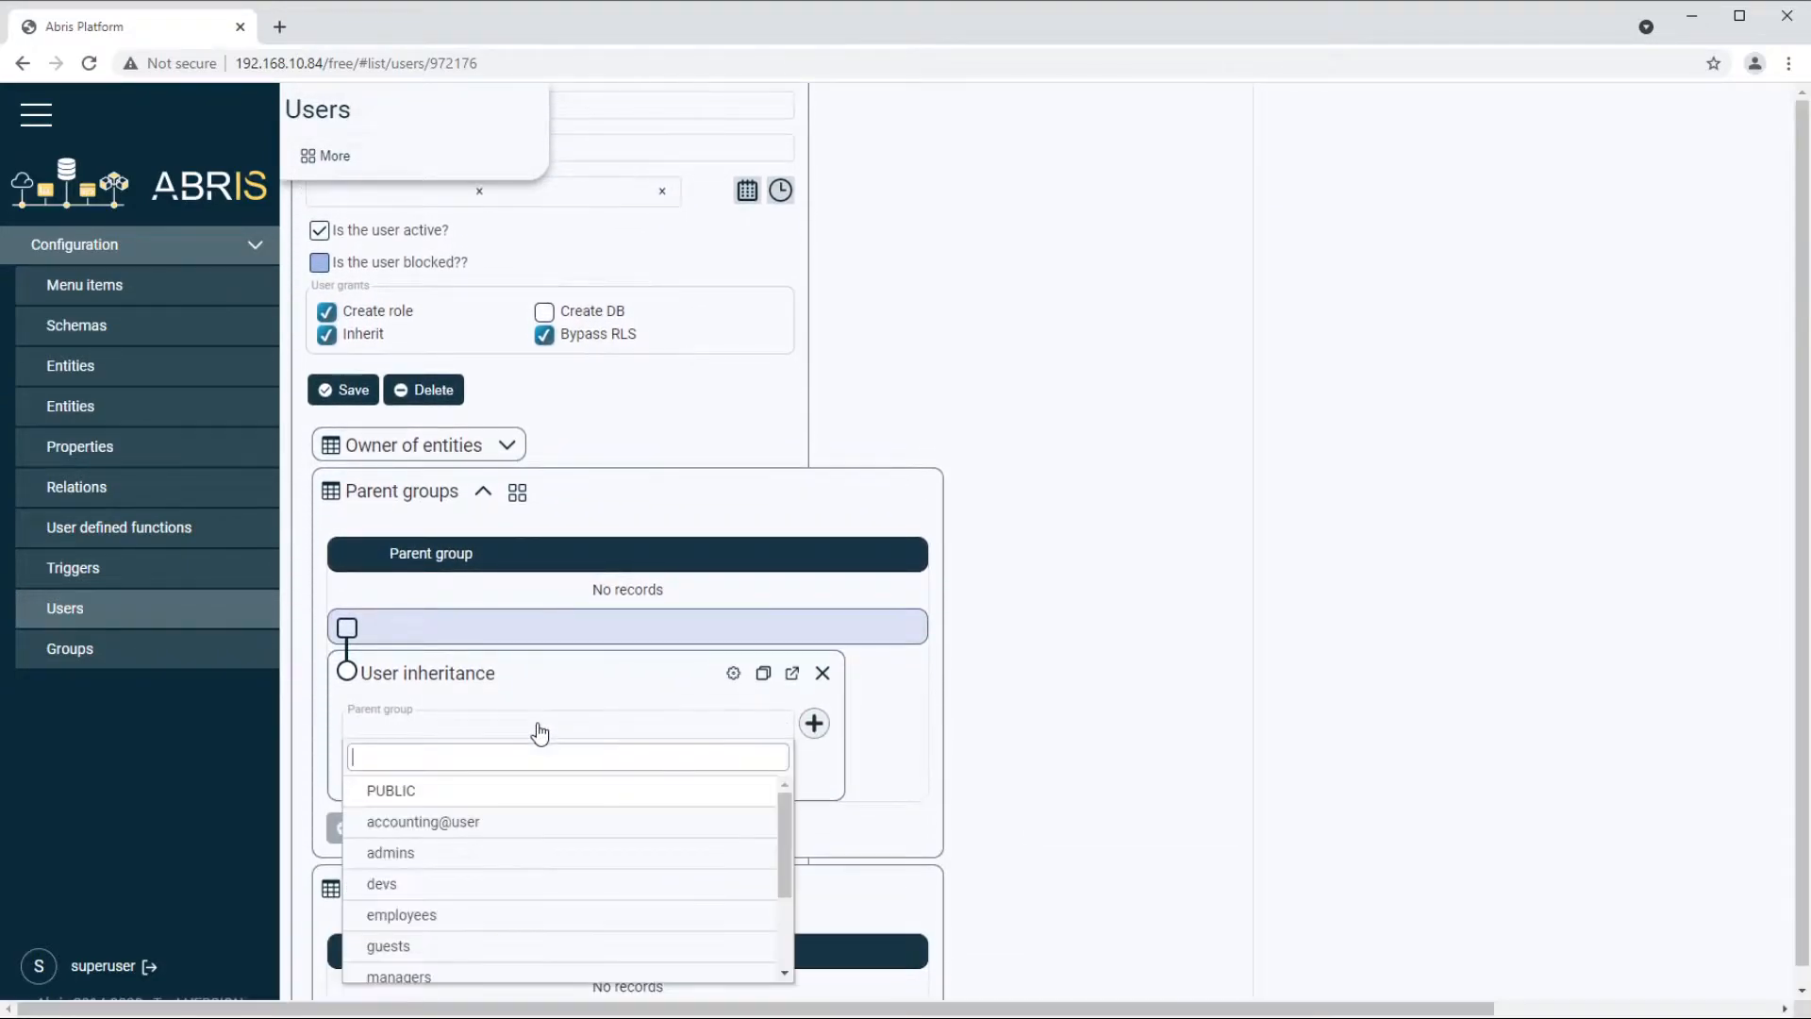
left_click(456, 863)
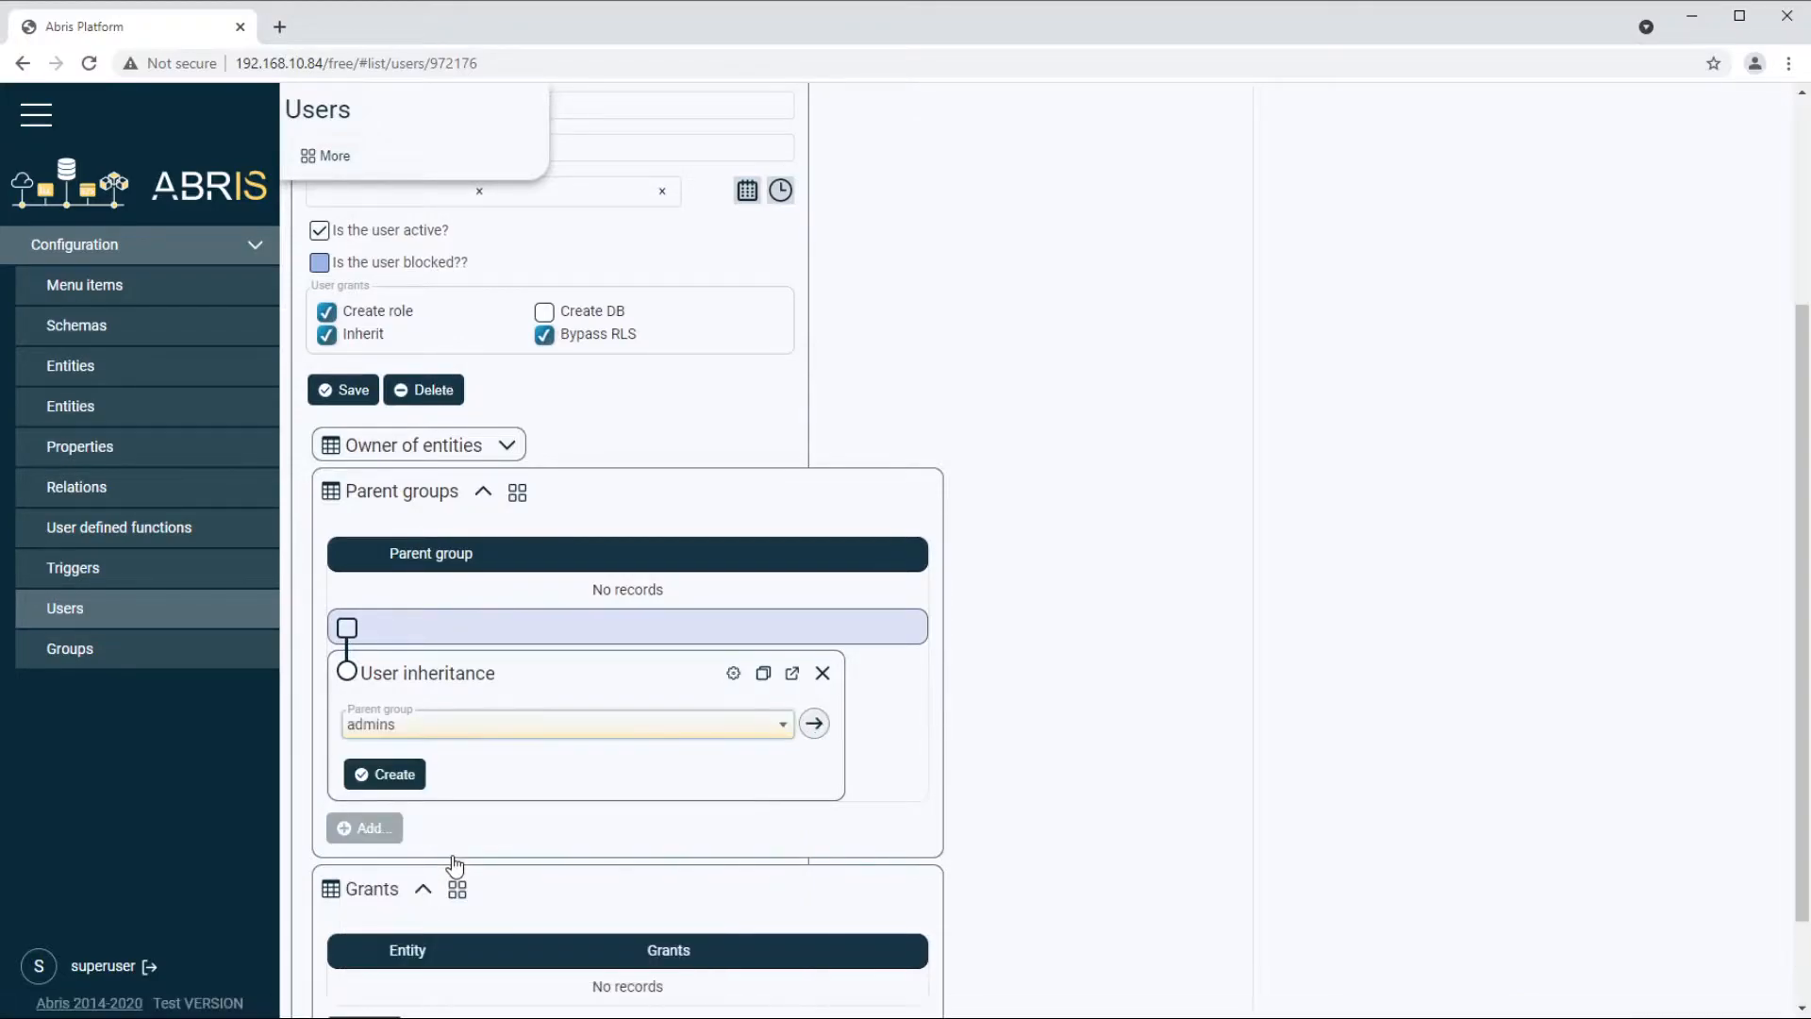
left_click(402, 784)
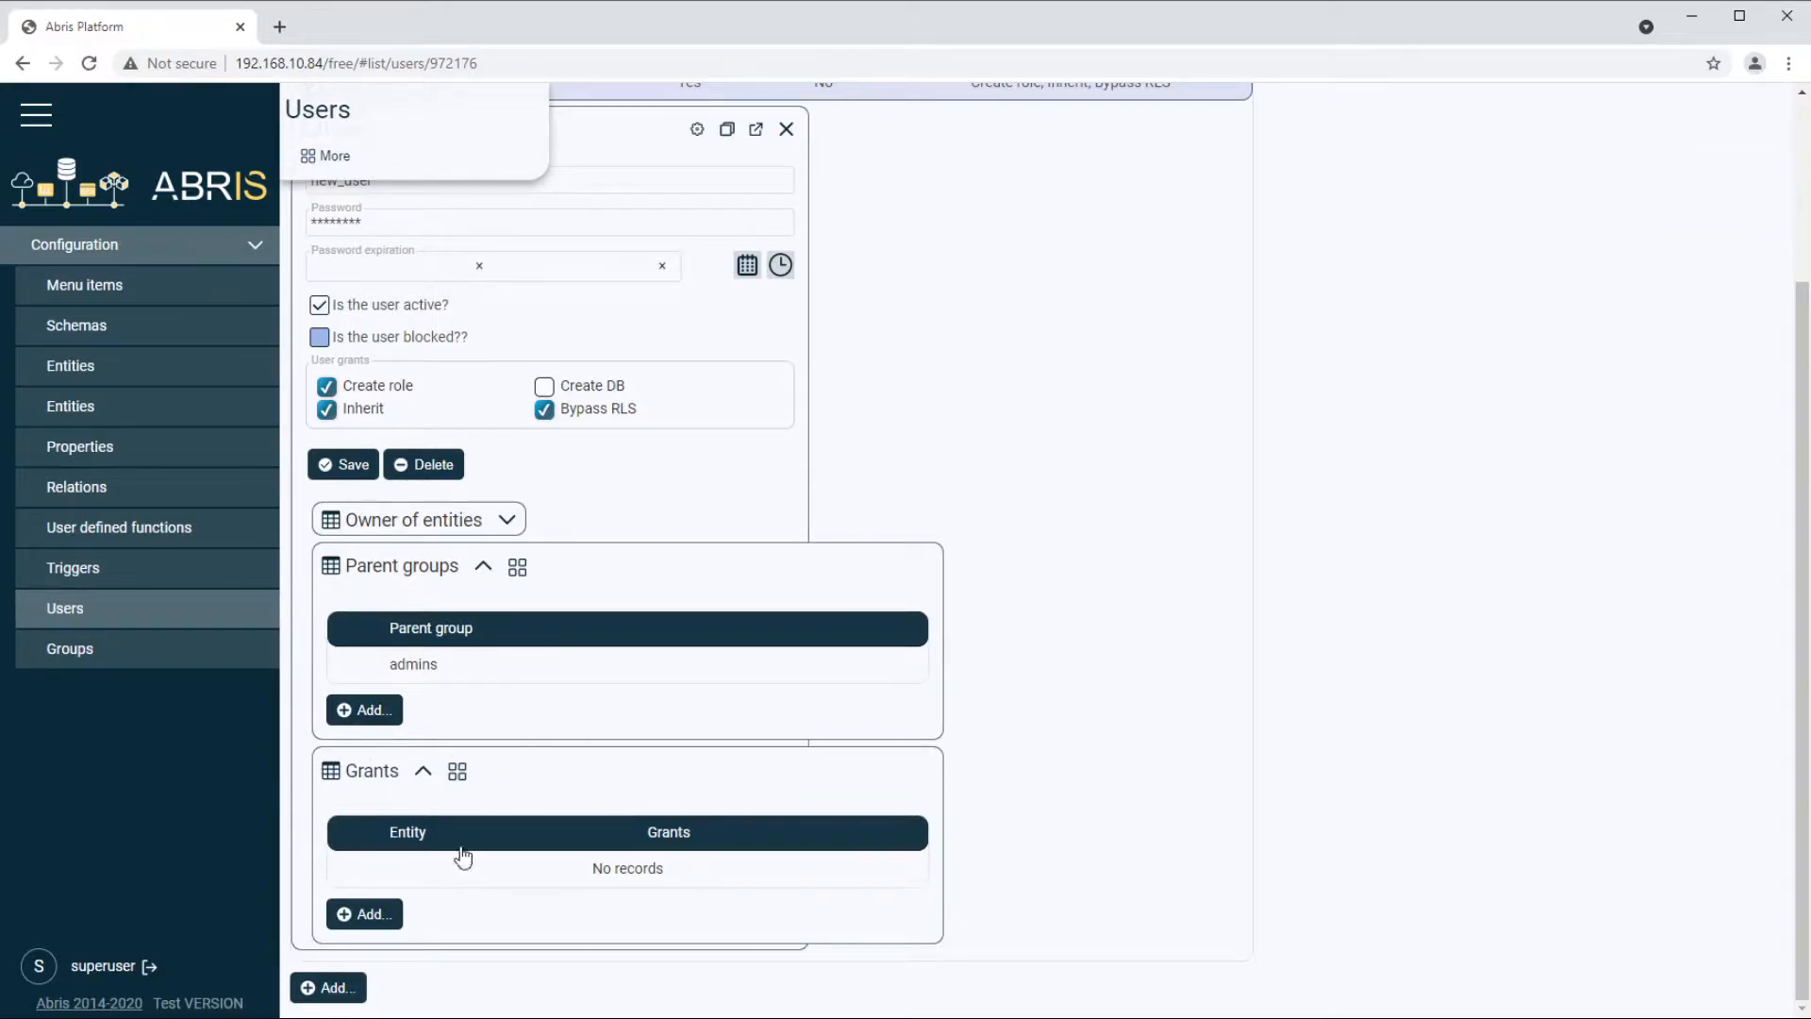
Step: Give new_user SELECT, UPDATE, INSERT and DELETE grants on the meta menu_item entity (Menu items)
left_click(366, 915)
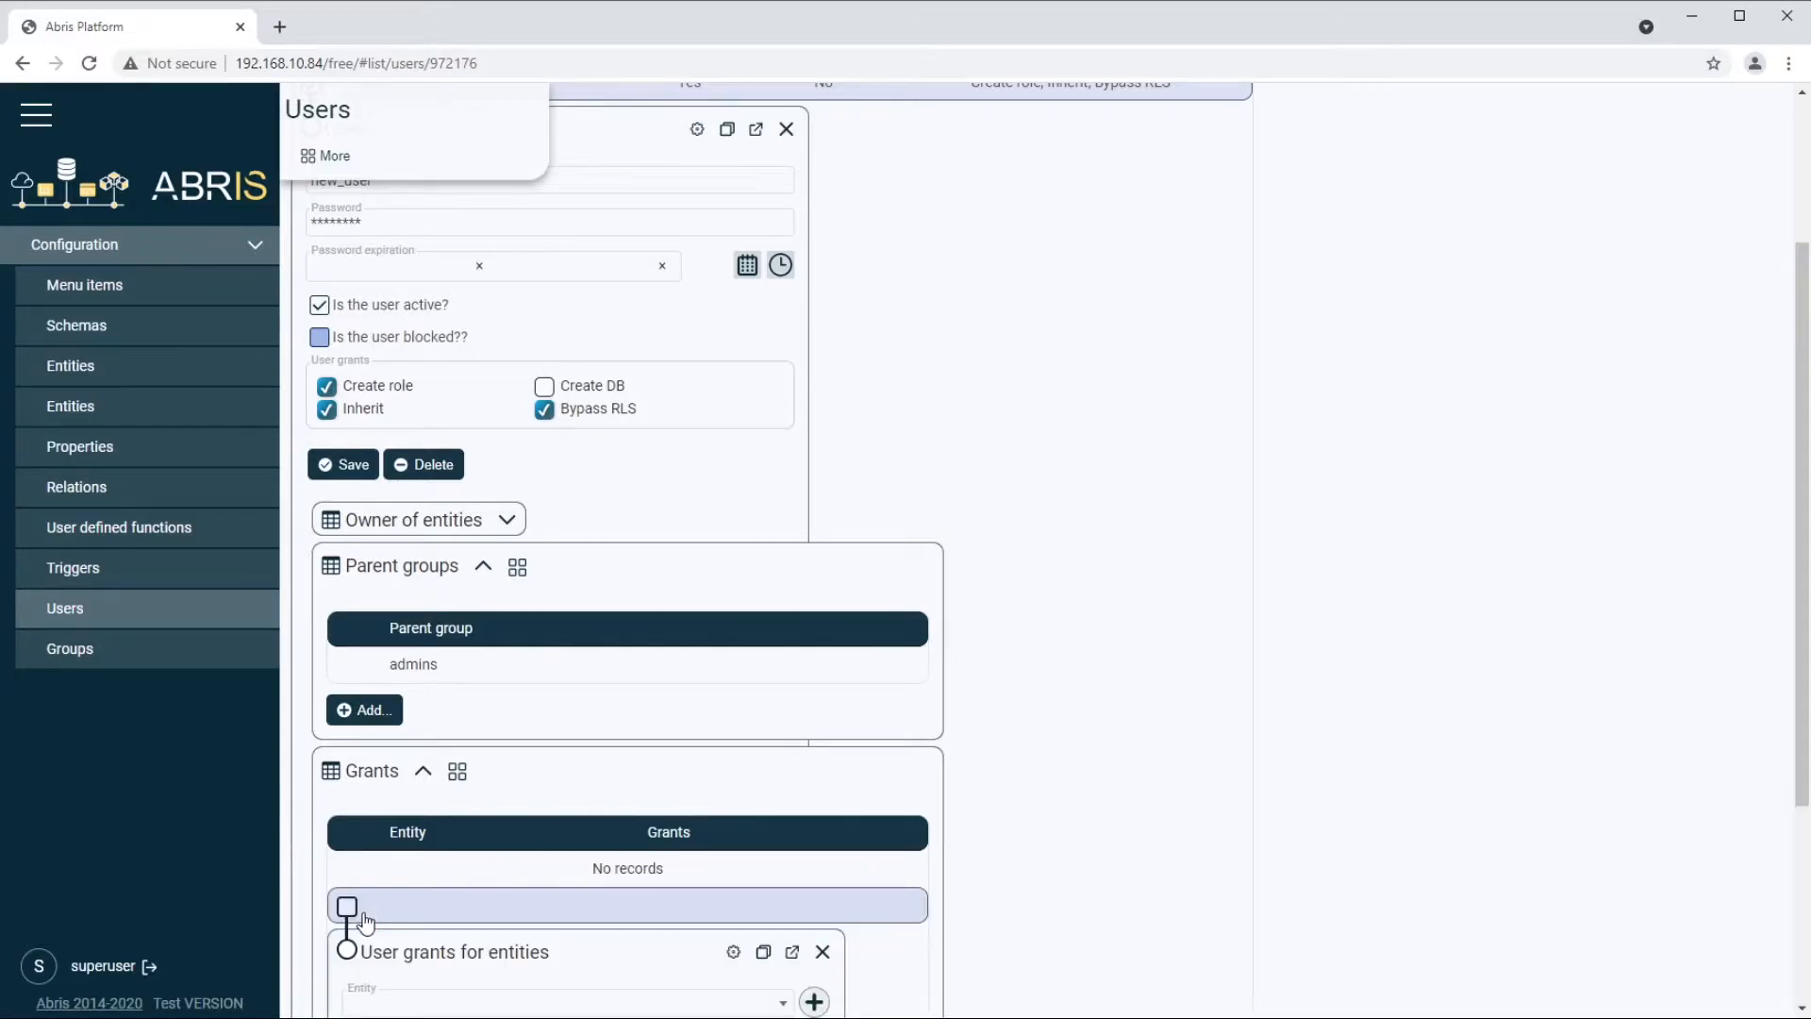
scroll(447, 872, "down", 3)
left_click(456, 693)
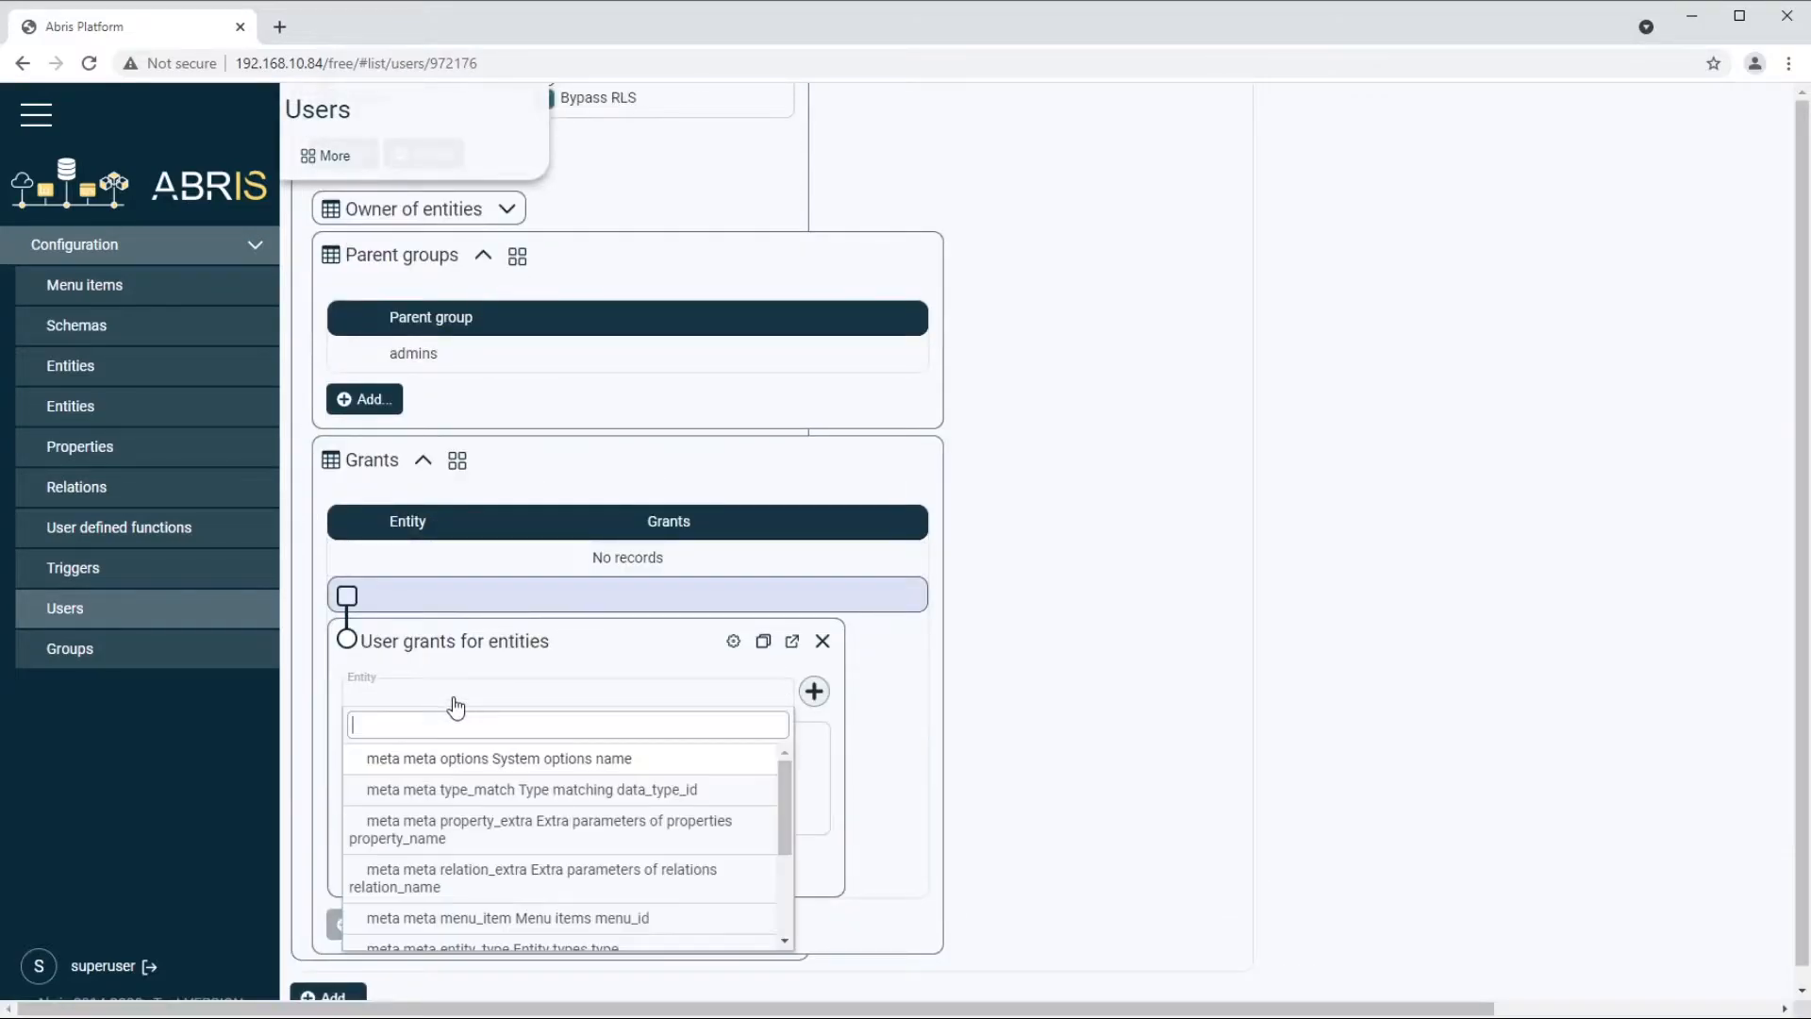
left_click(528, 917)
left_click(394, 749)
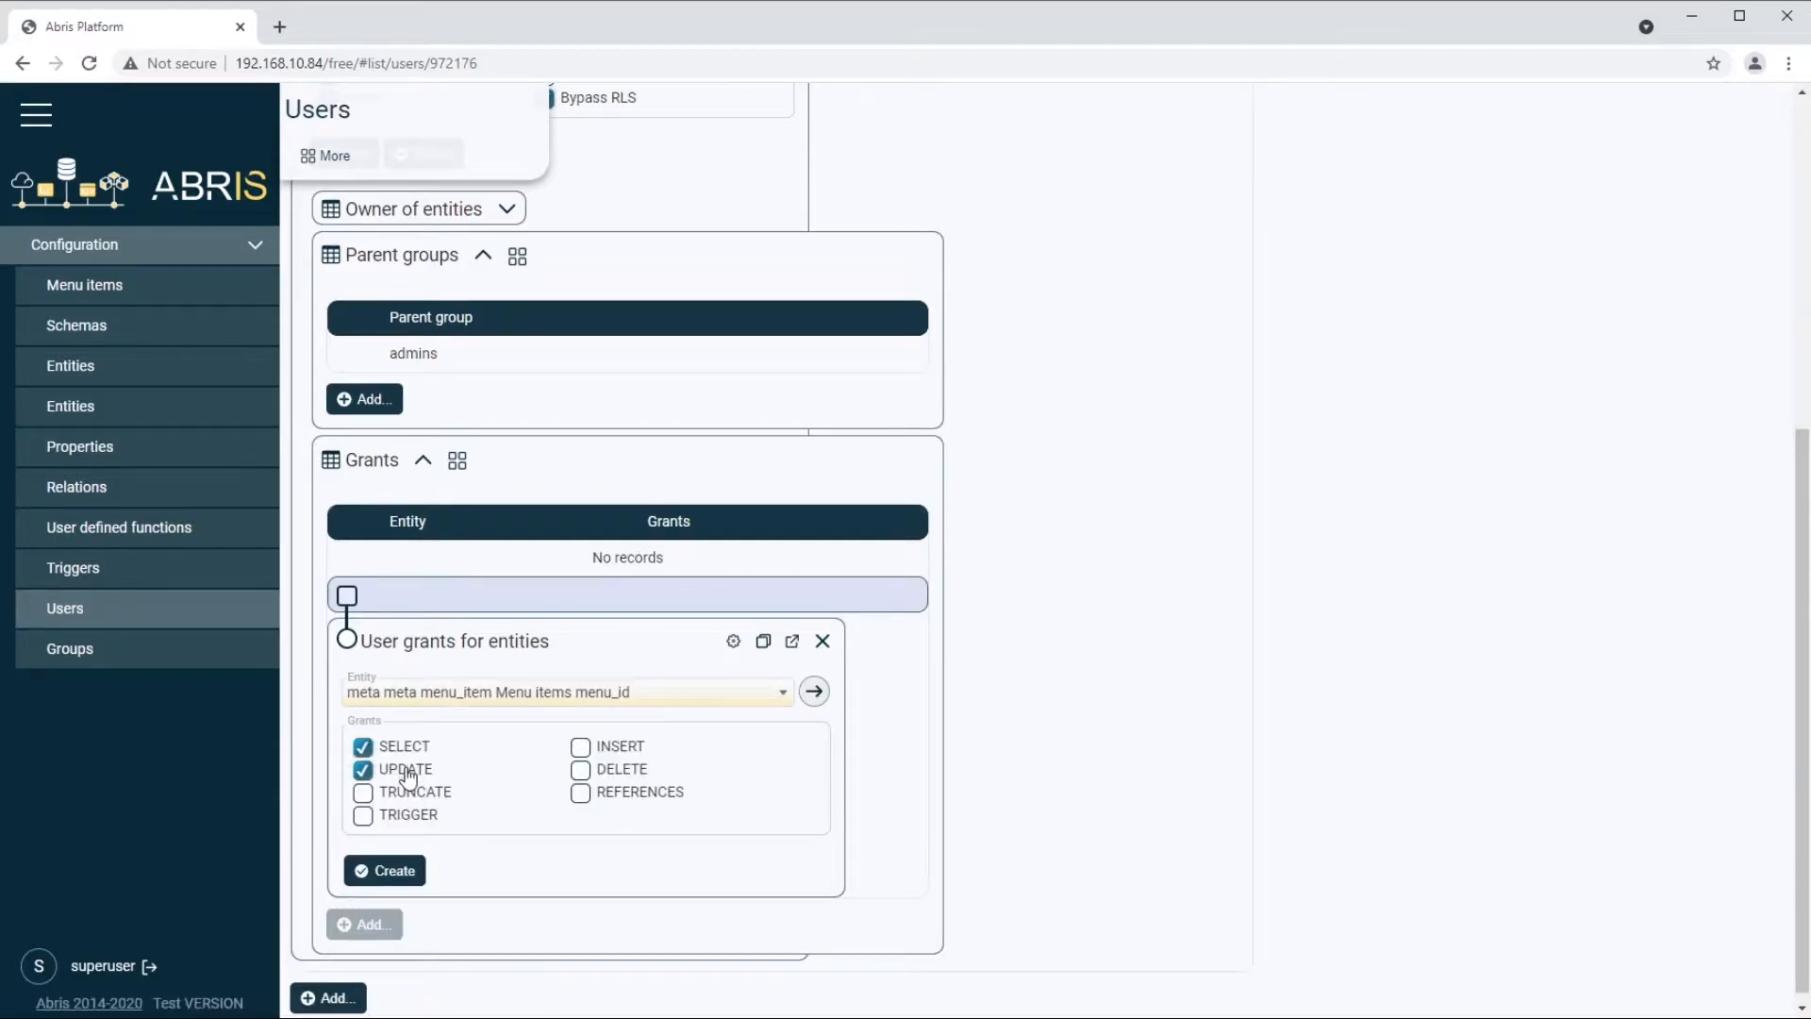
left_click(611, 750)
left_click(396, 871)
Step: Give new_user SELECT and DELETE grants on the meta relation_extra entity (Extra parameters of relations)
left_click(386, 921)
left_click(481, 705)
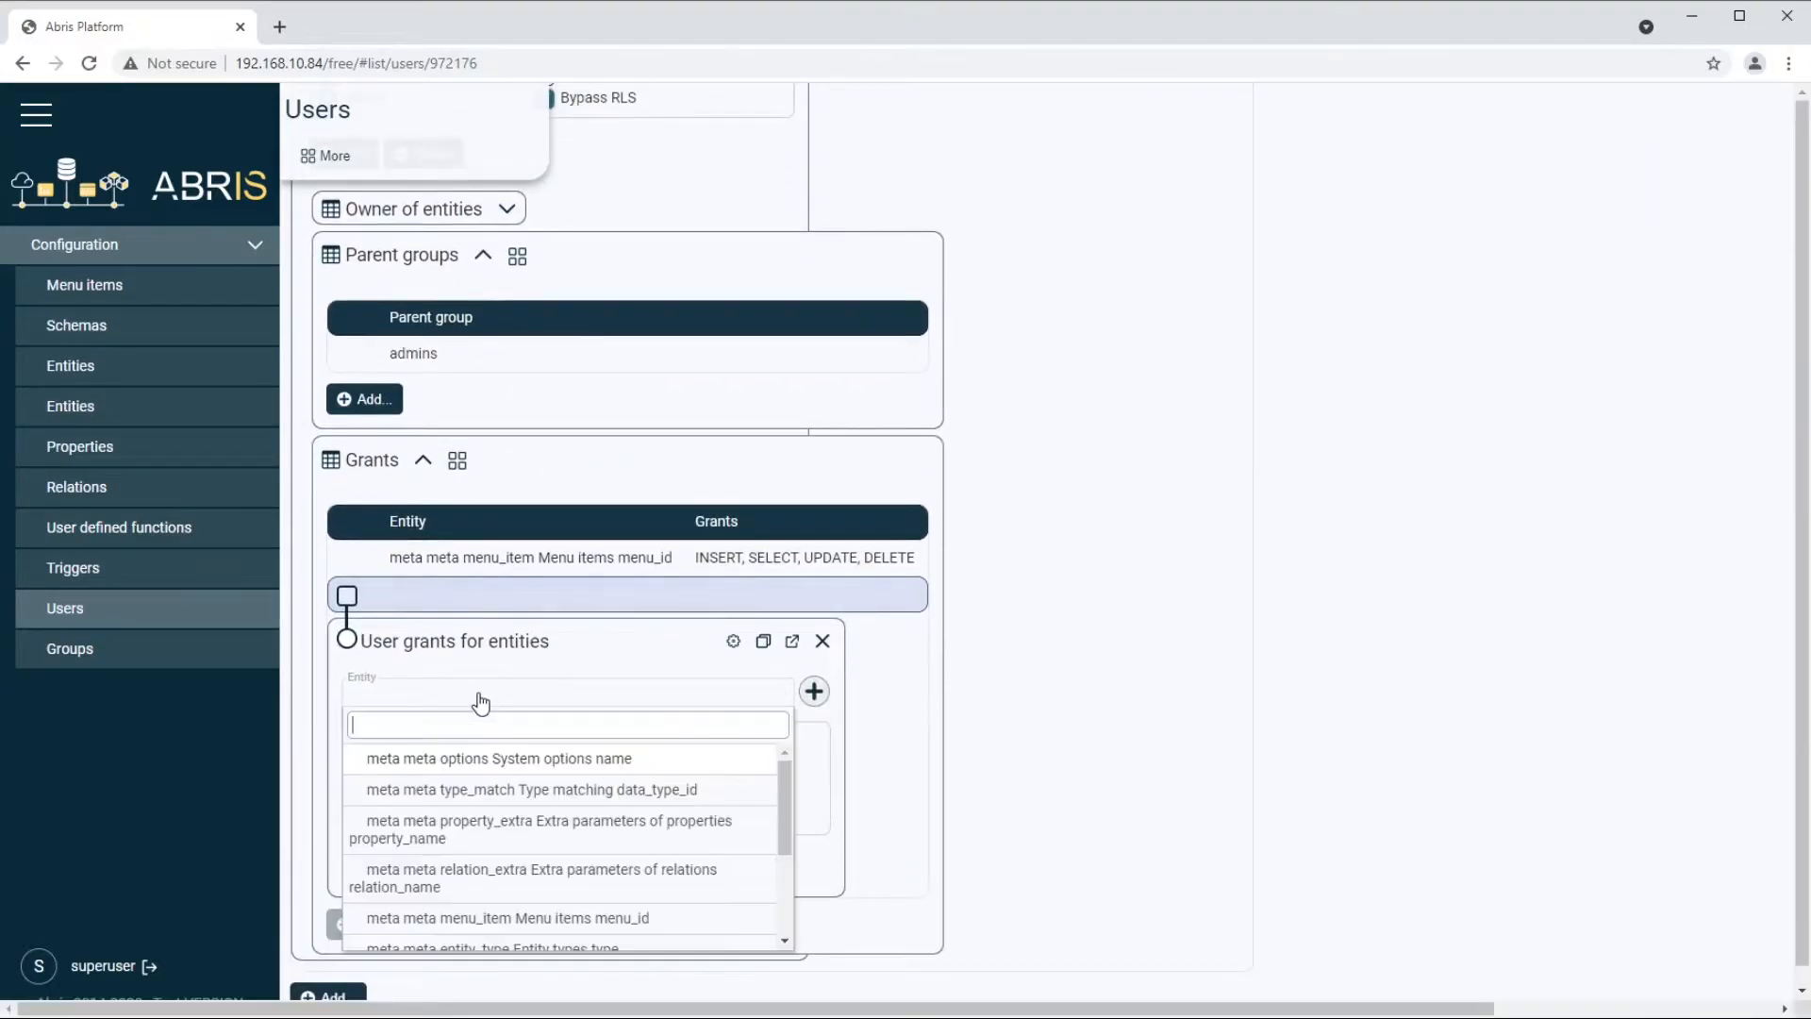
left_click(566, 879)
left_click(362, 746)
left_click(581, 769)
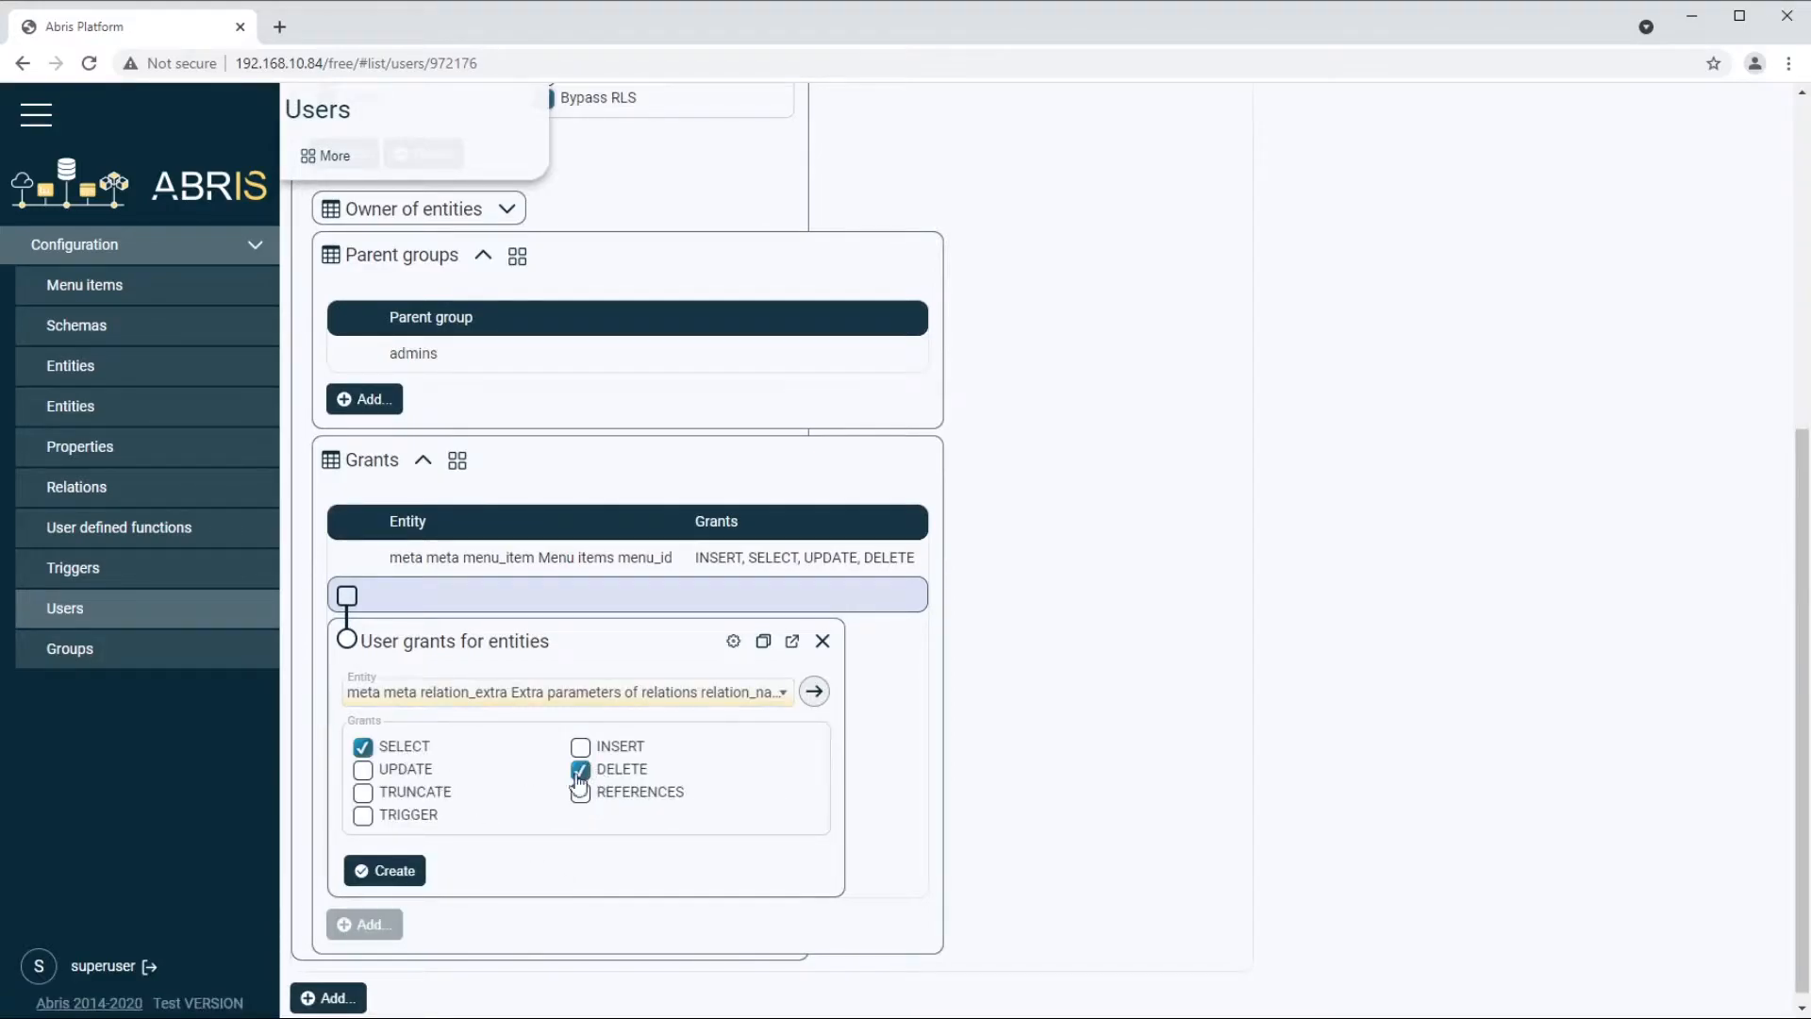
left_click(394, 870)
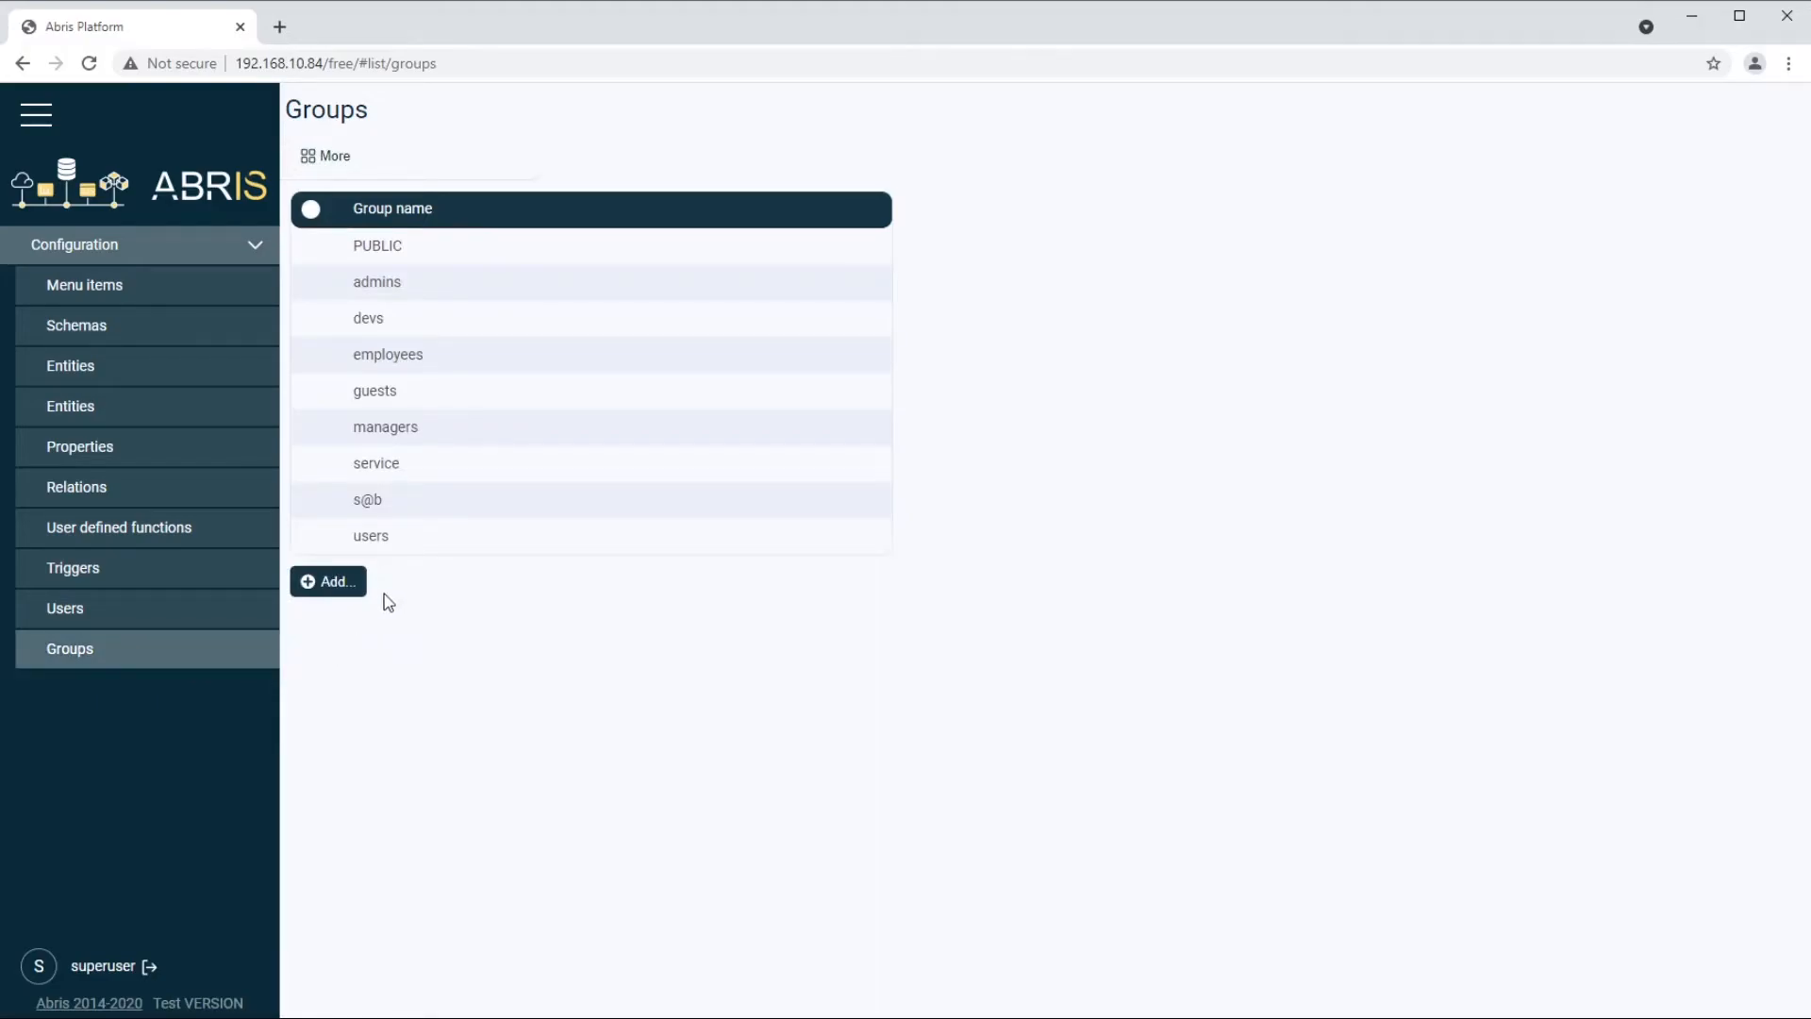
Step: Create a new group named new_group
left_click(351, 587)
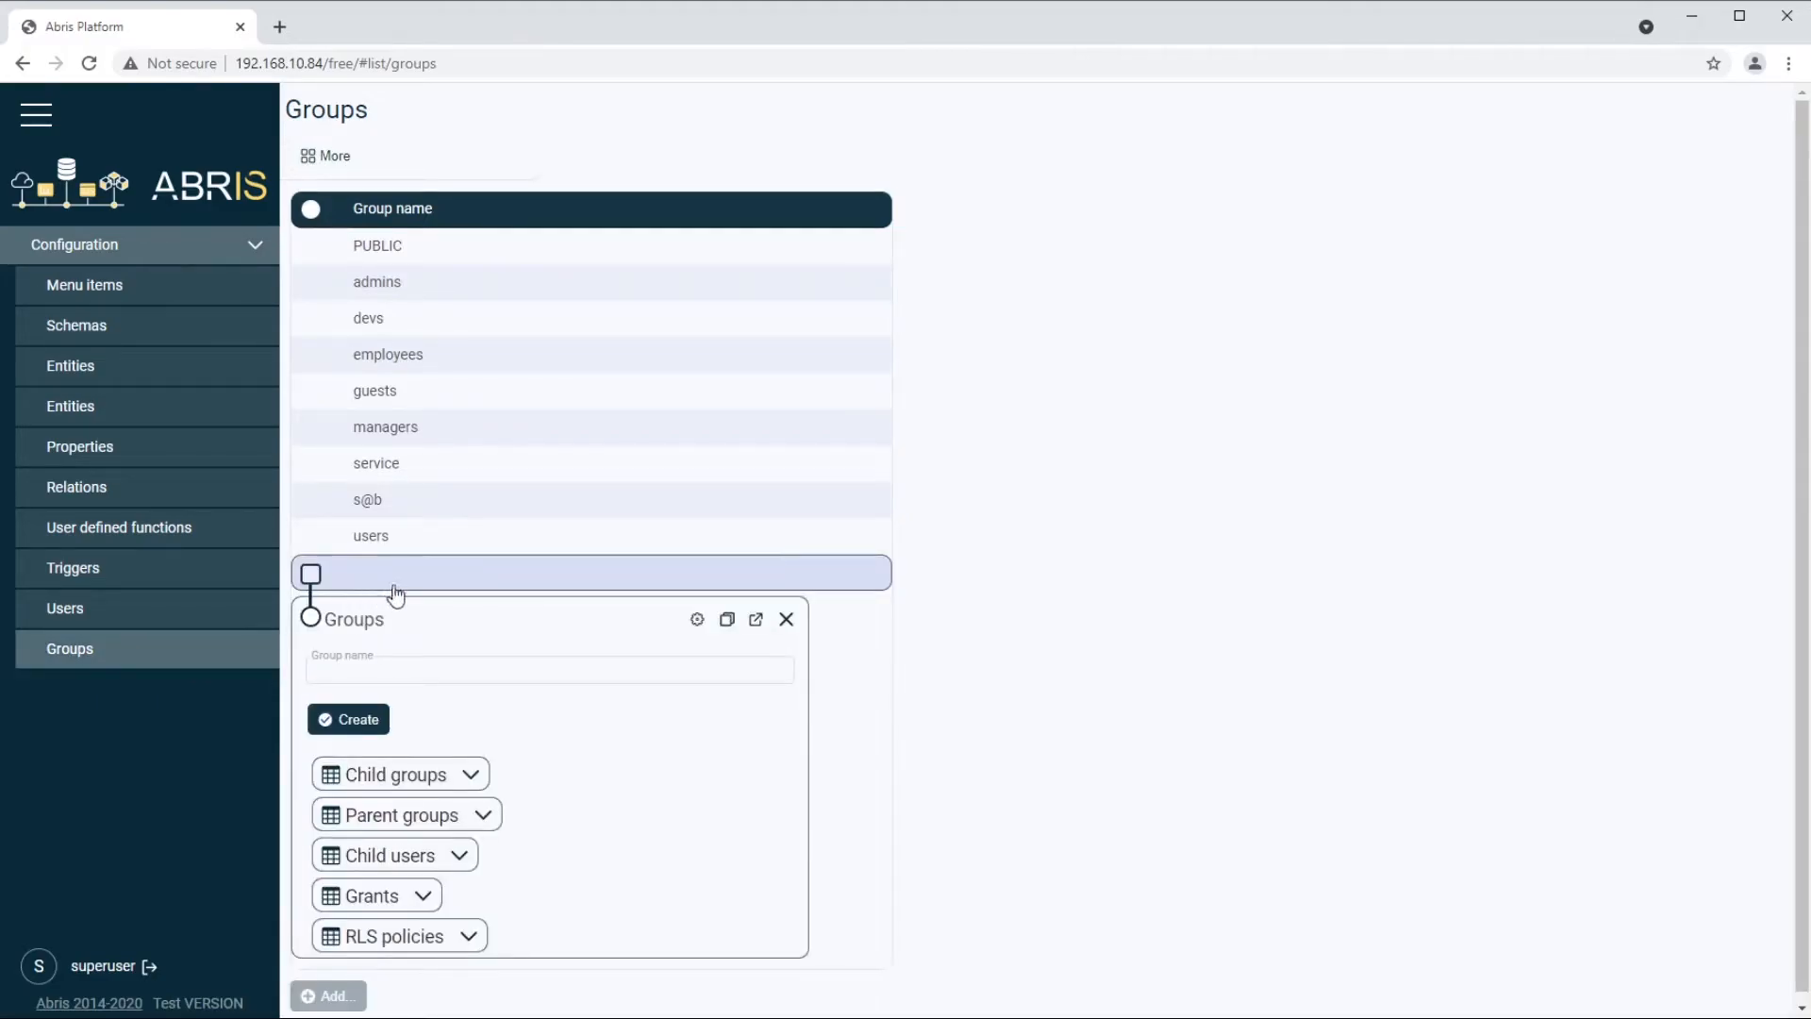
left_click(388, 664)
type("new_group")
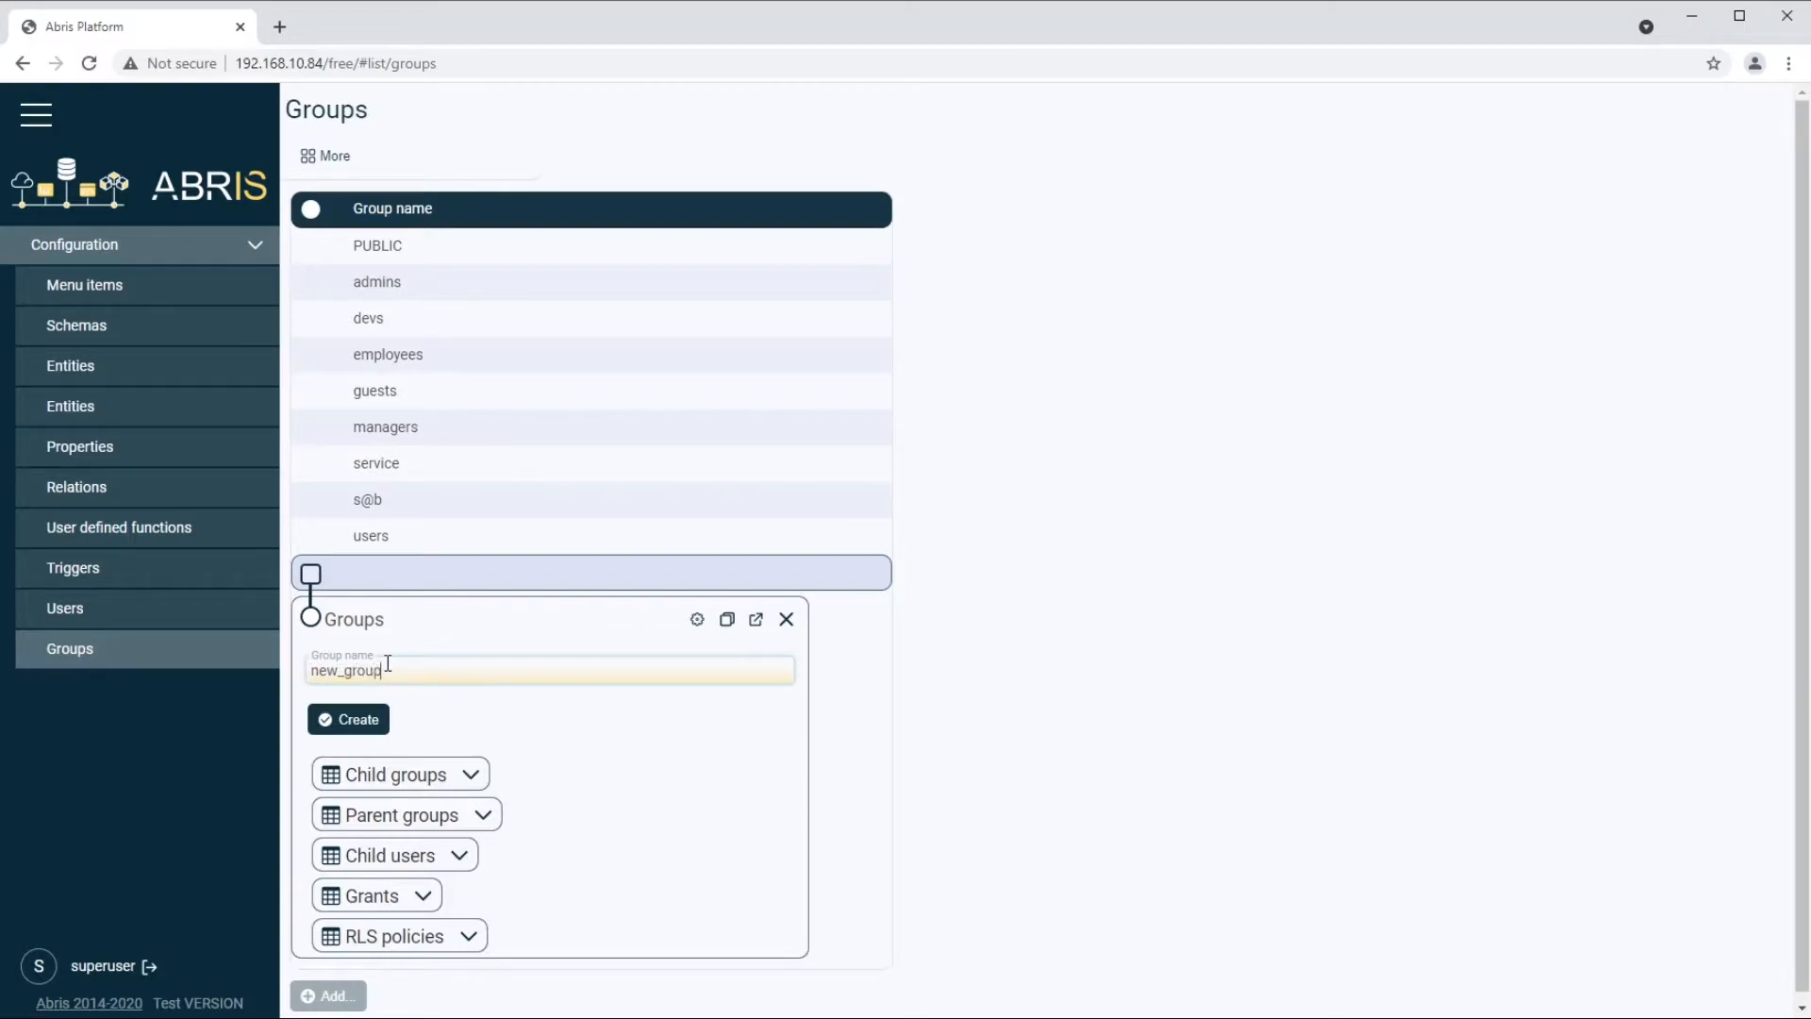
left_click(361, 722)
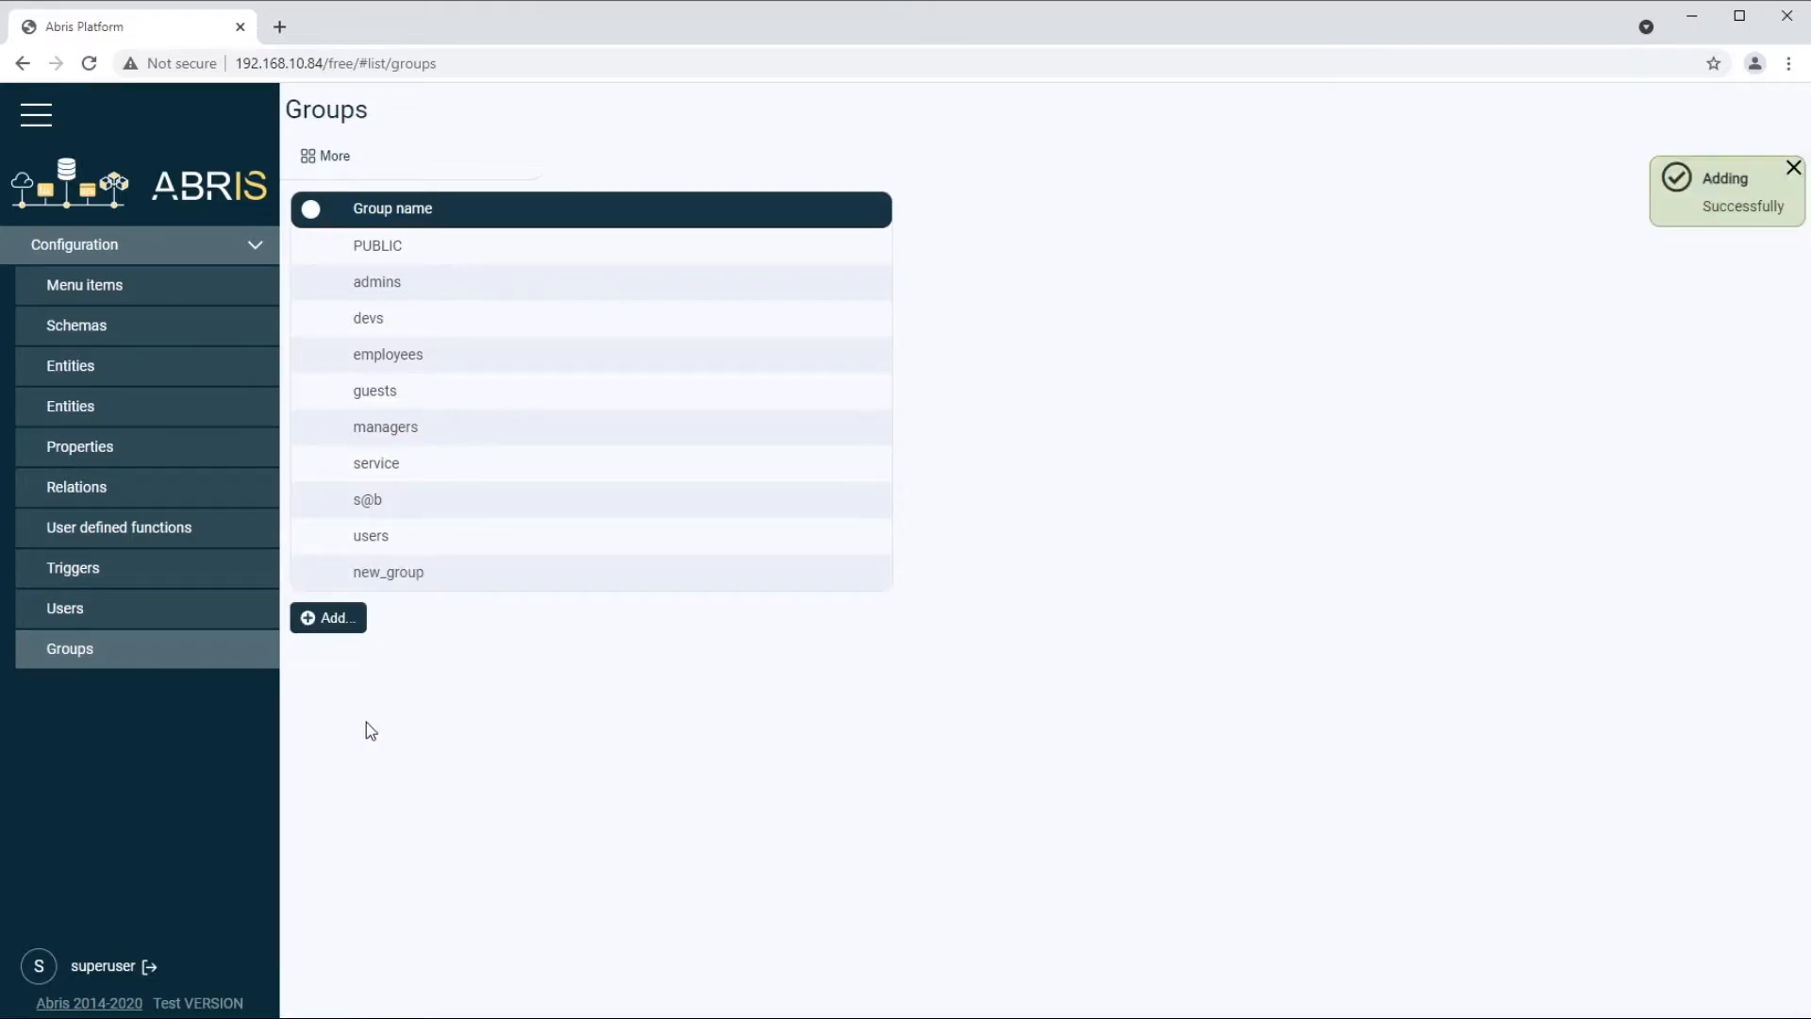
Step: Open the new_group record and add admins as its child group
left_click(559, 584)
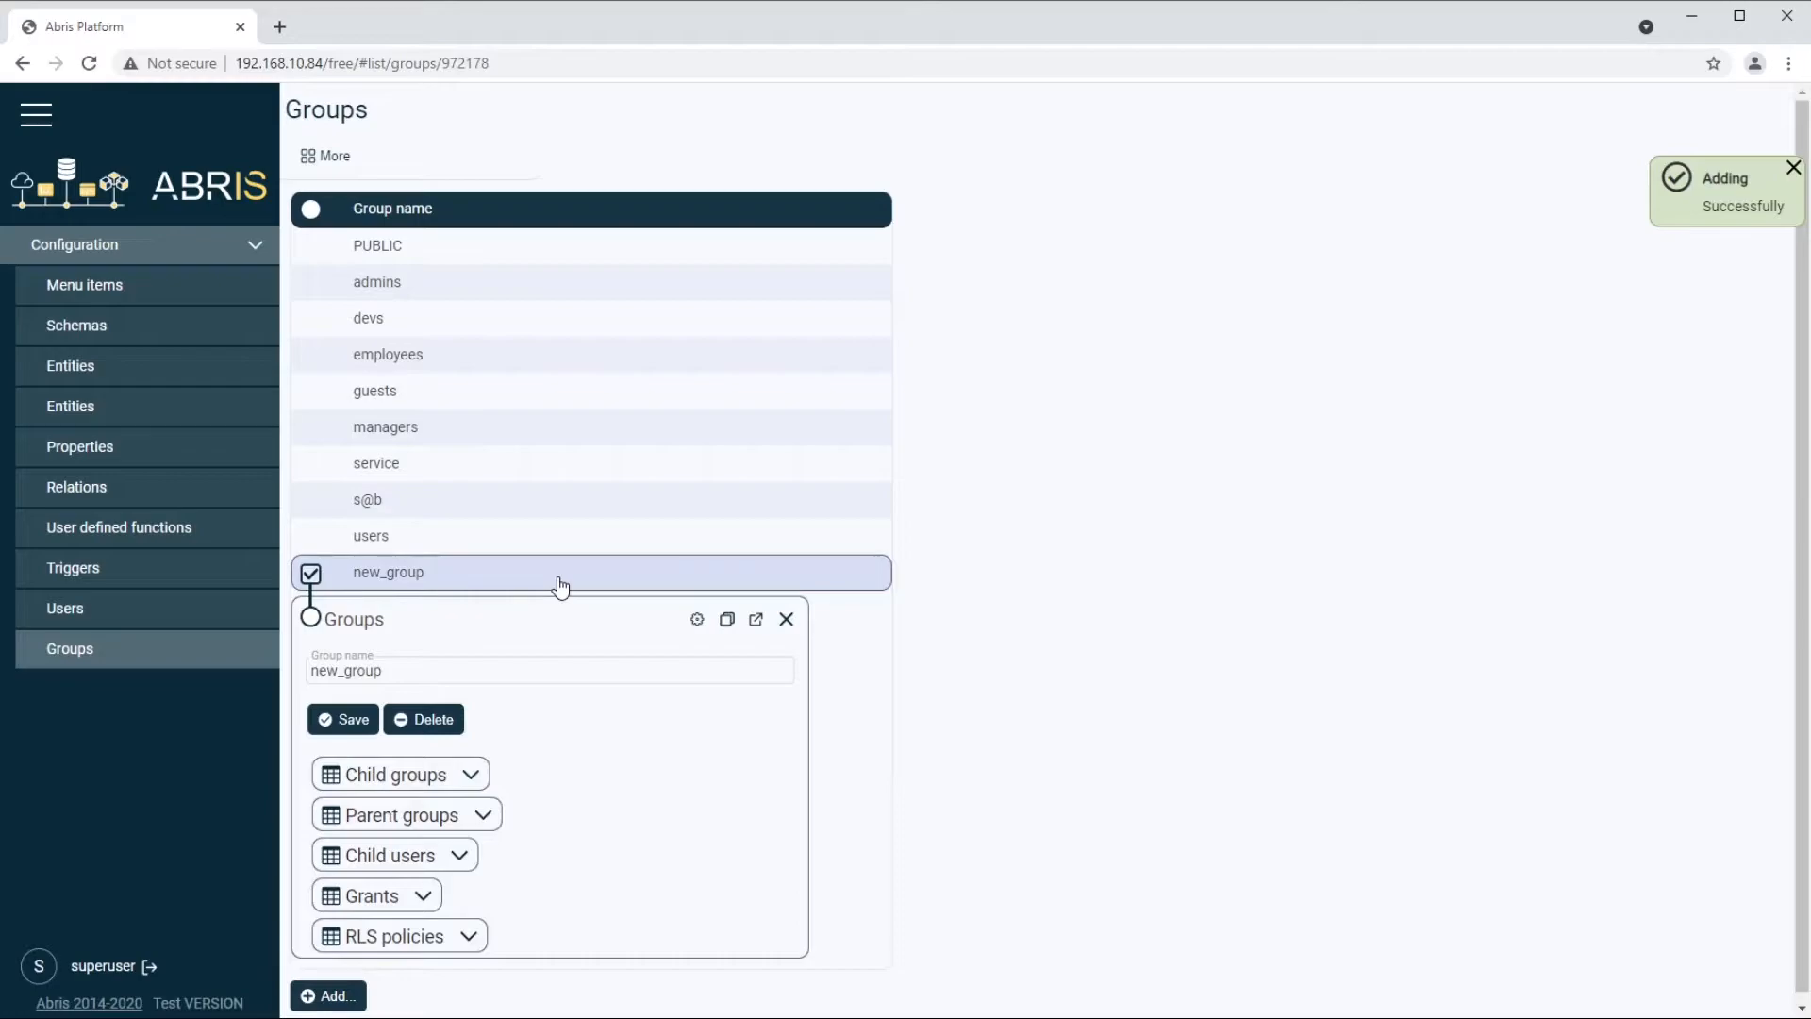
left_click(470, 774)
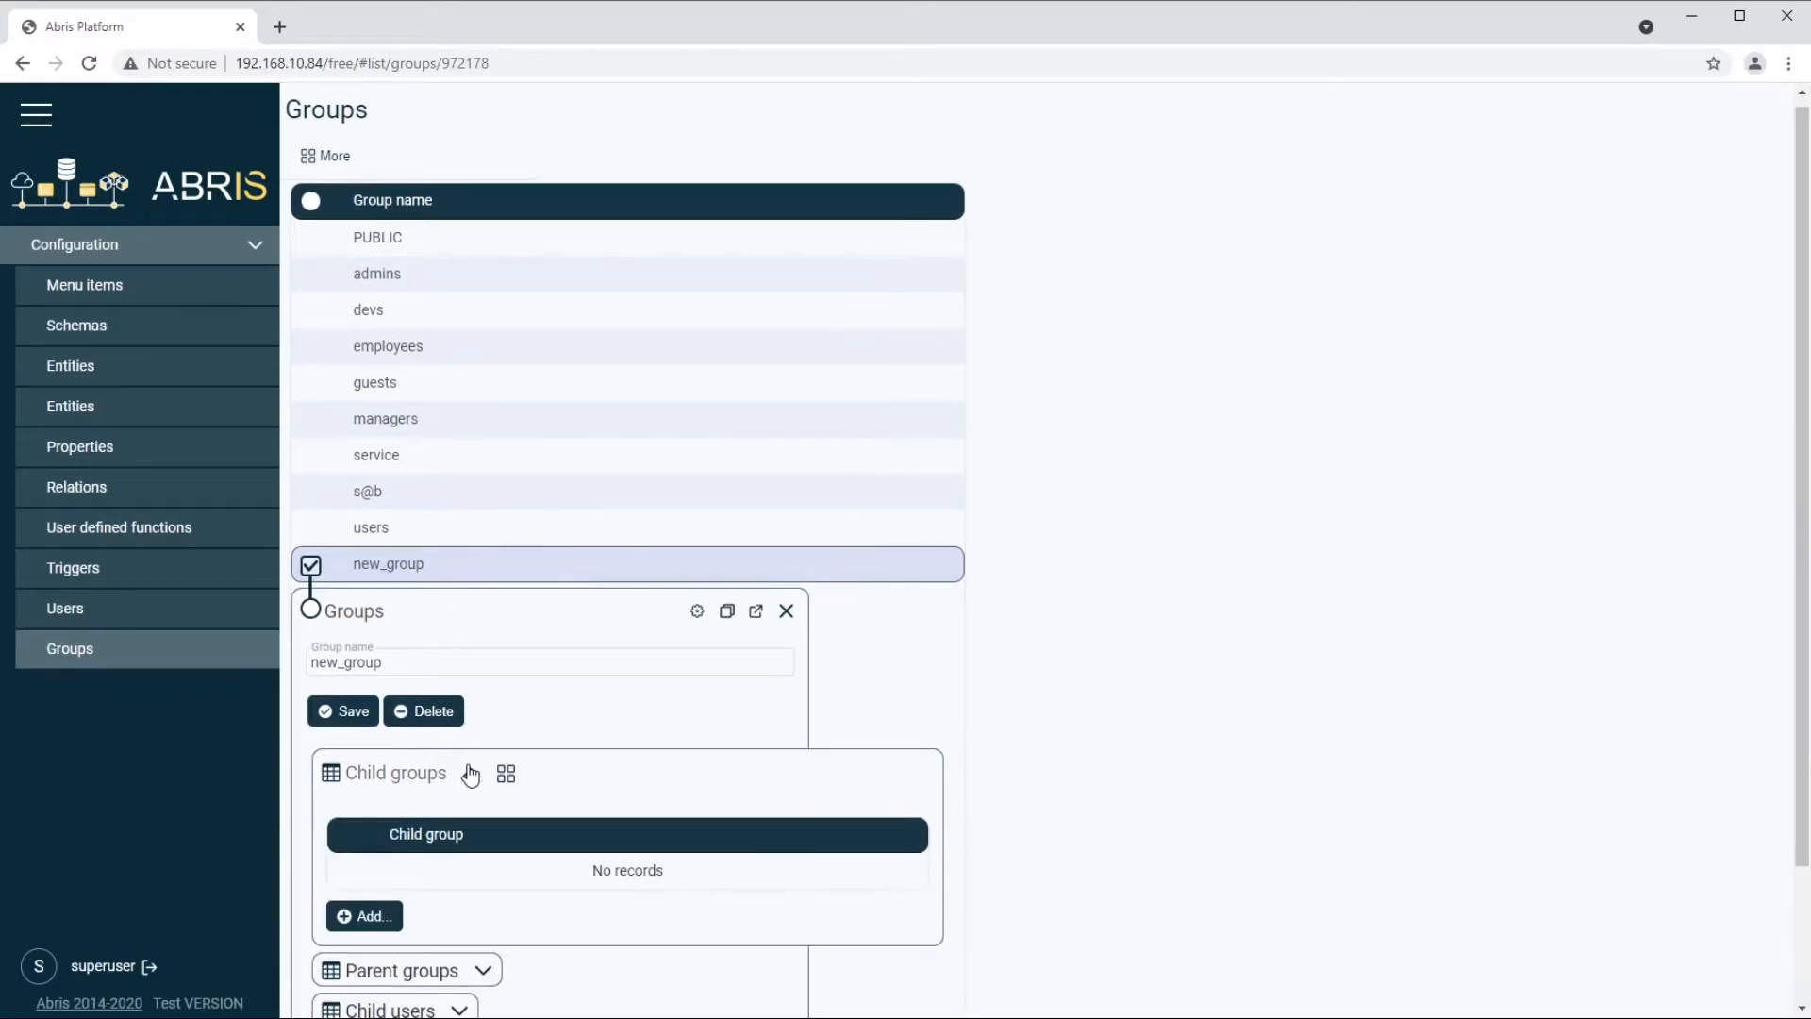
scroll(557, 726, "down", 2)
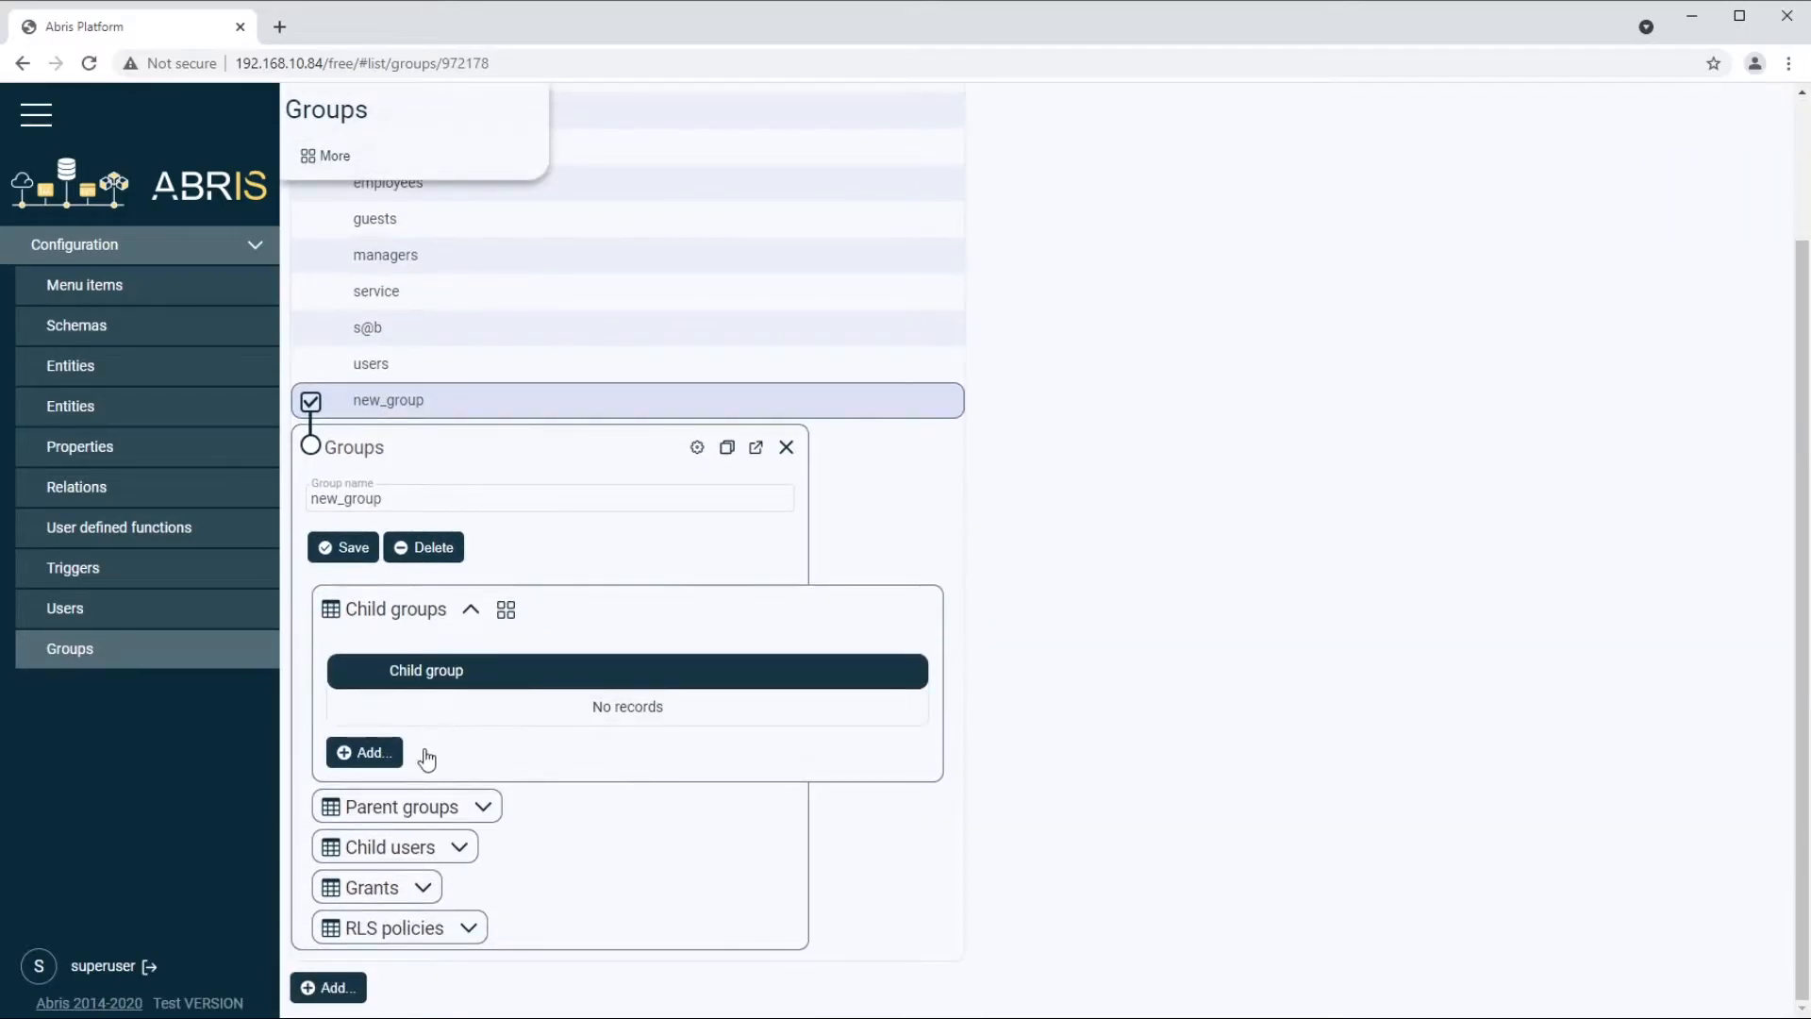
left_click(387, 759)
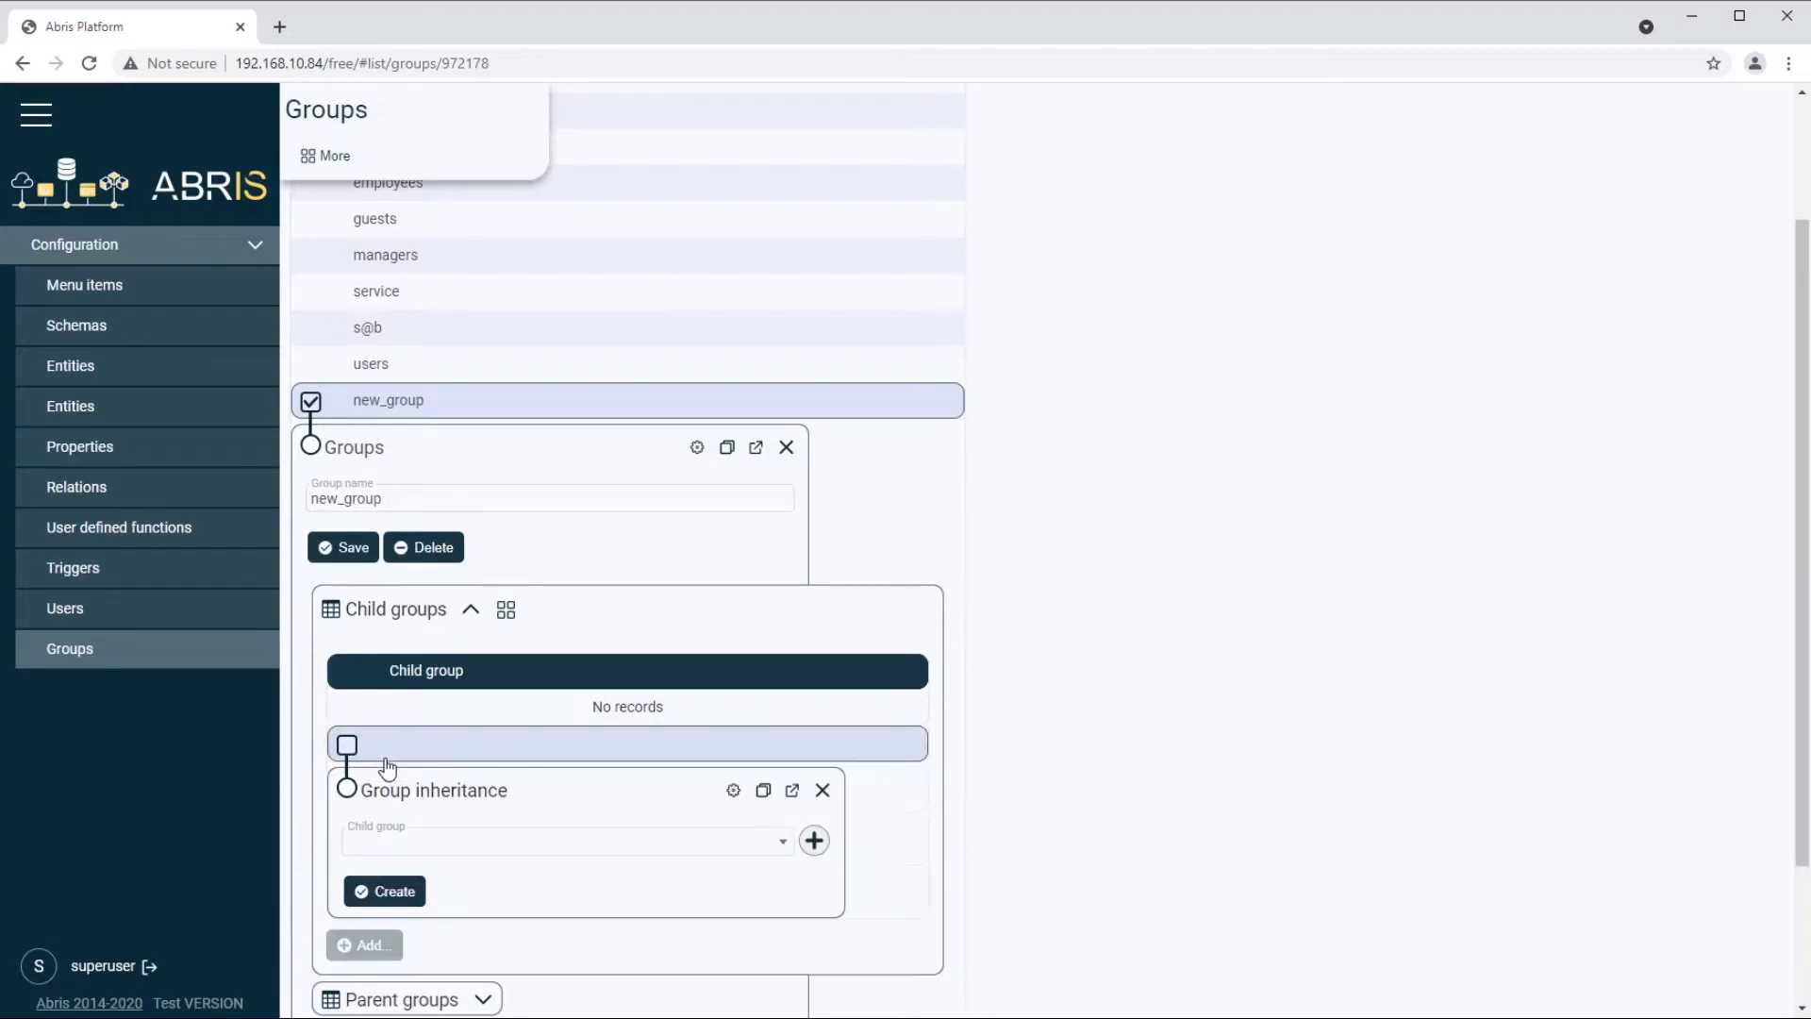
left_click(504, 852)
type("ad")
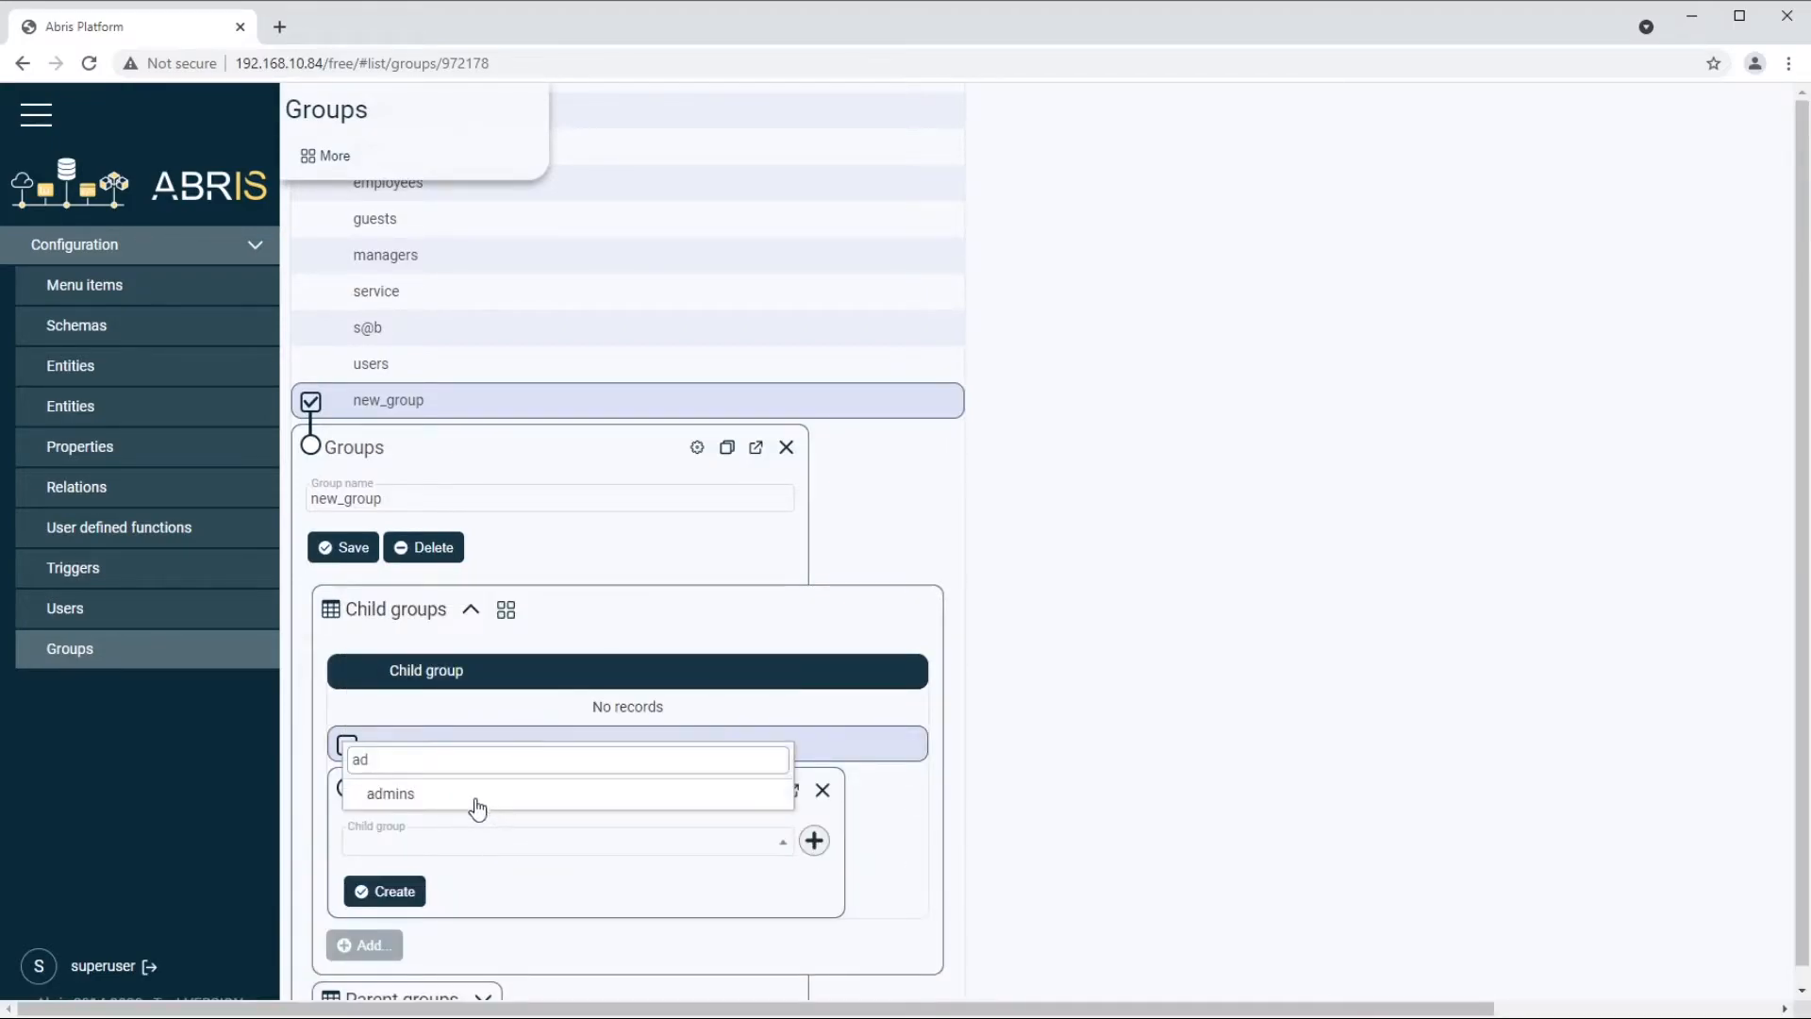
left_click(451, 795)
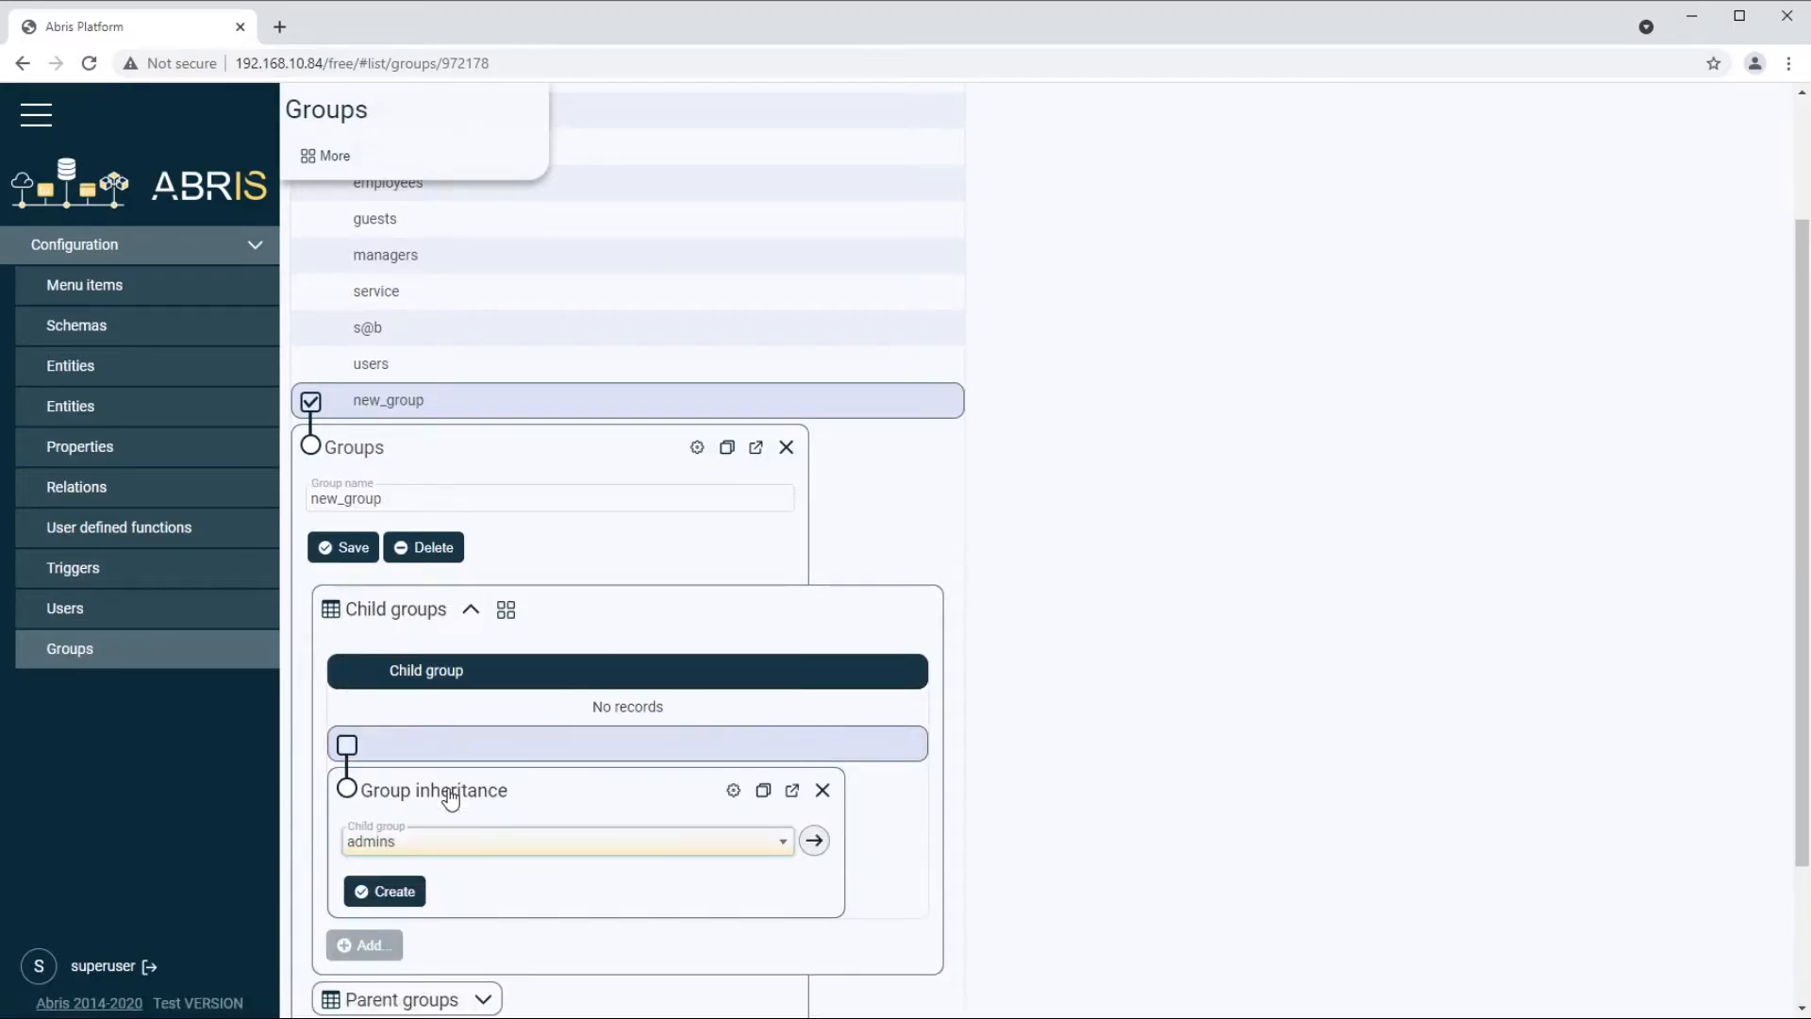
left_click(385, 890)
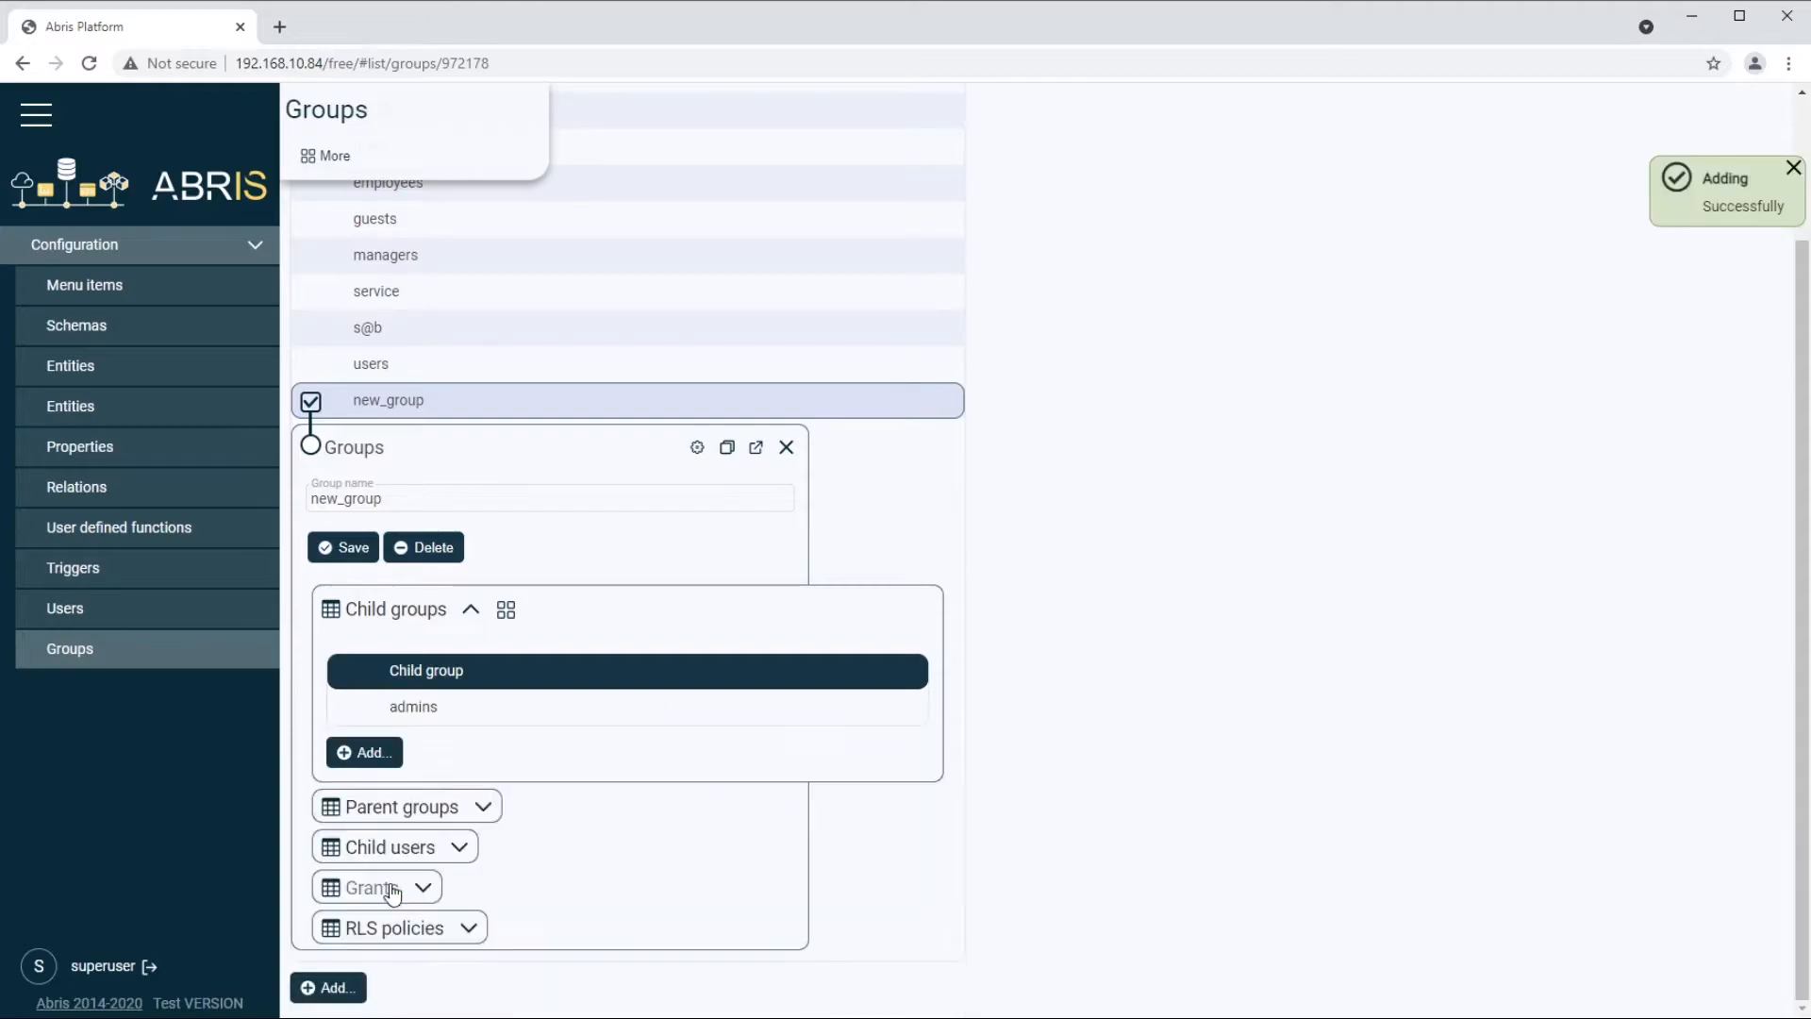
Step: Add users as another child group of new_group and collapse the child group list
left_click(371, 753)
left_click(490, 856)
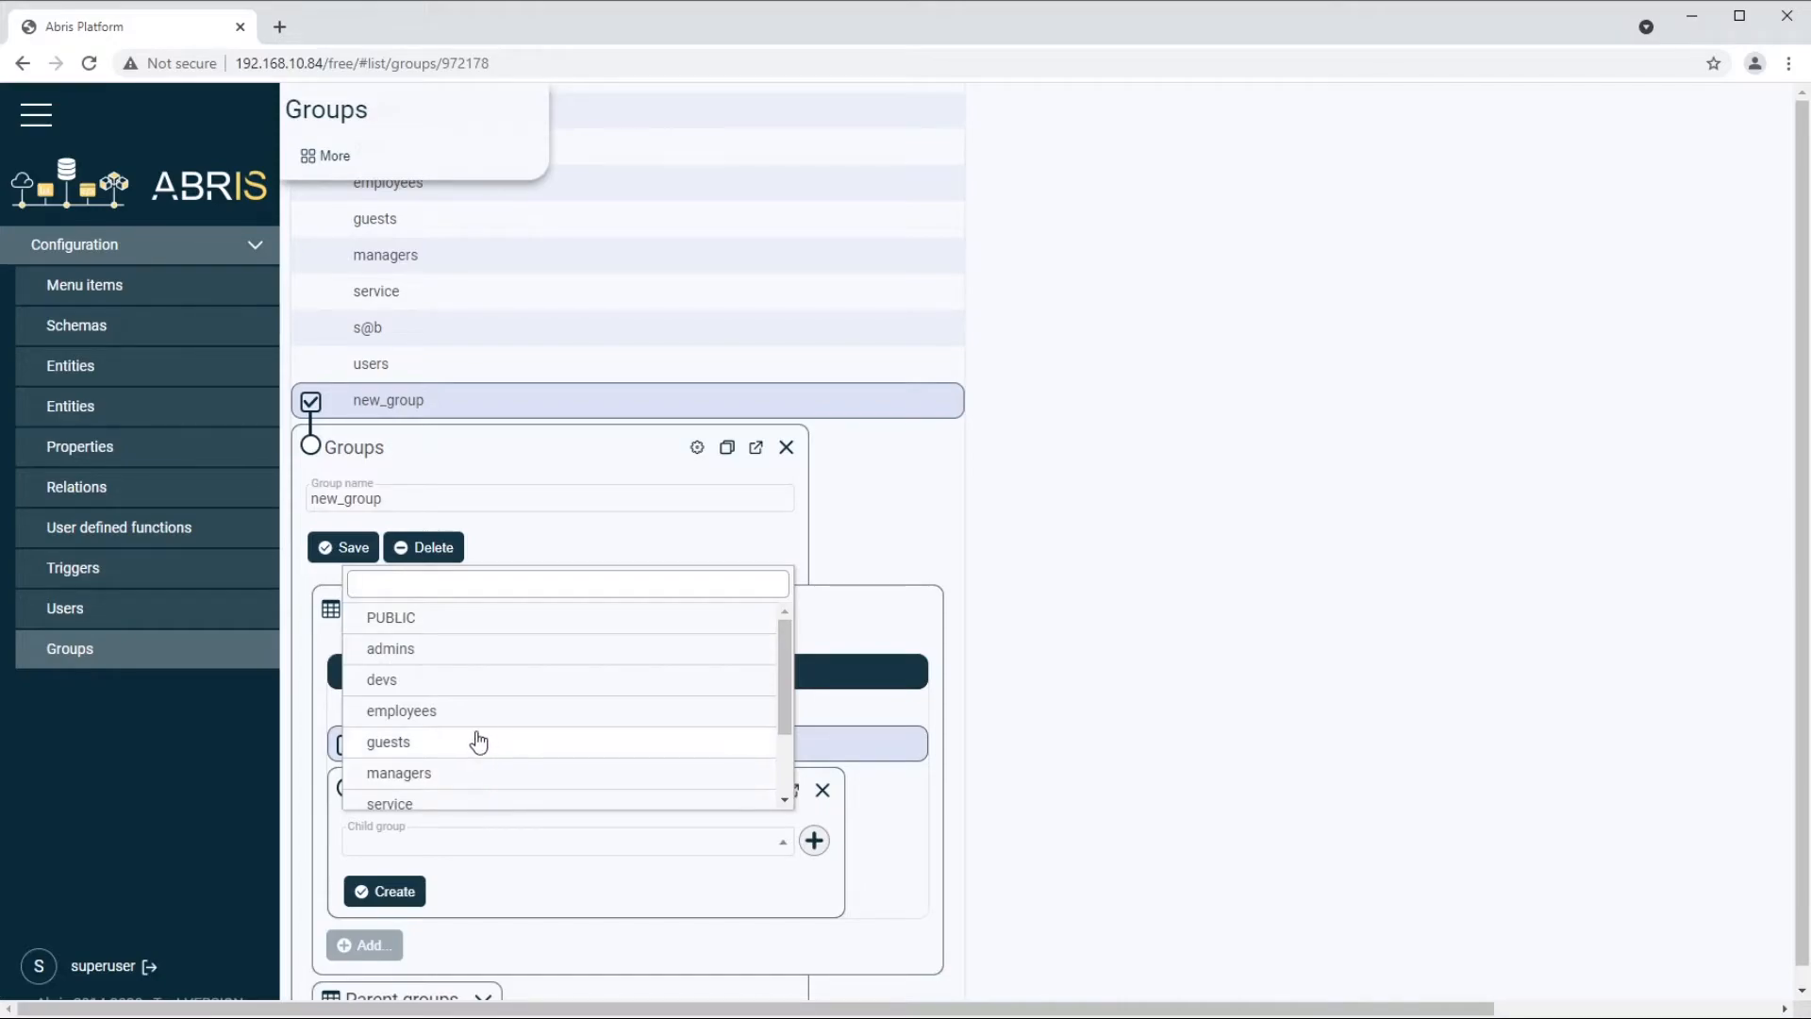
scroll(478, 739, "down", 2)
left_click(441, 766)
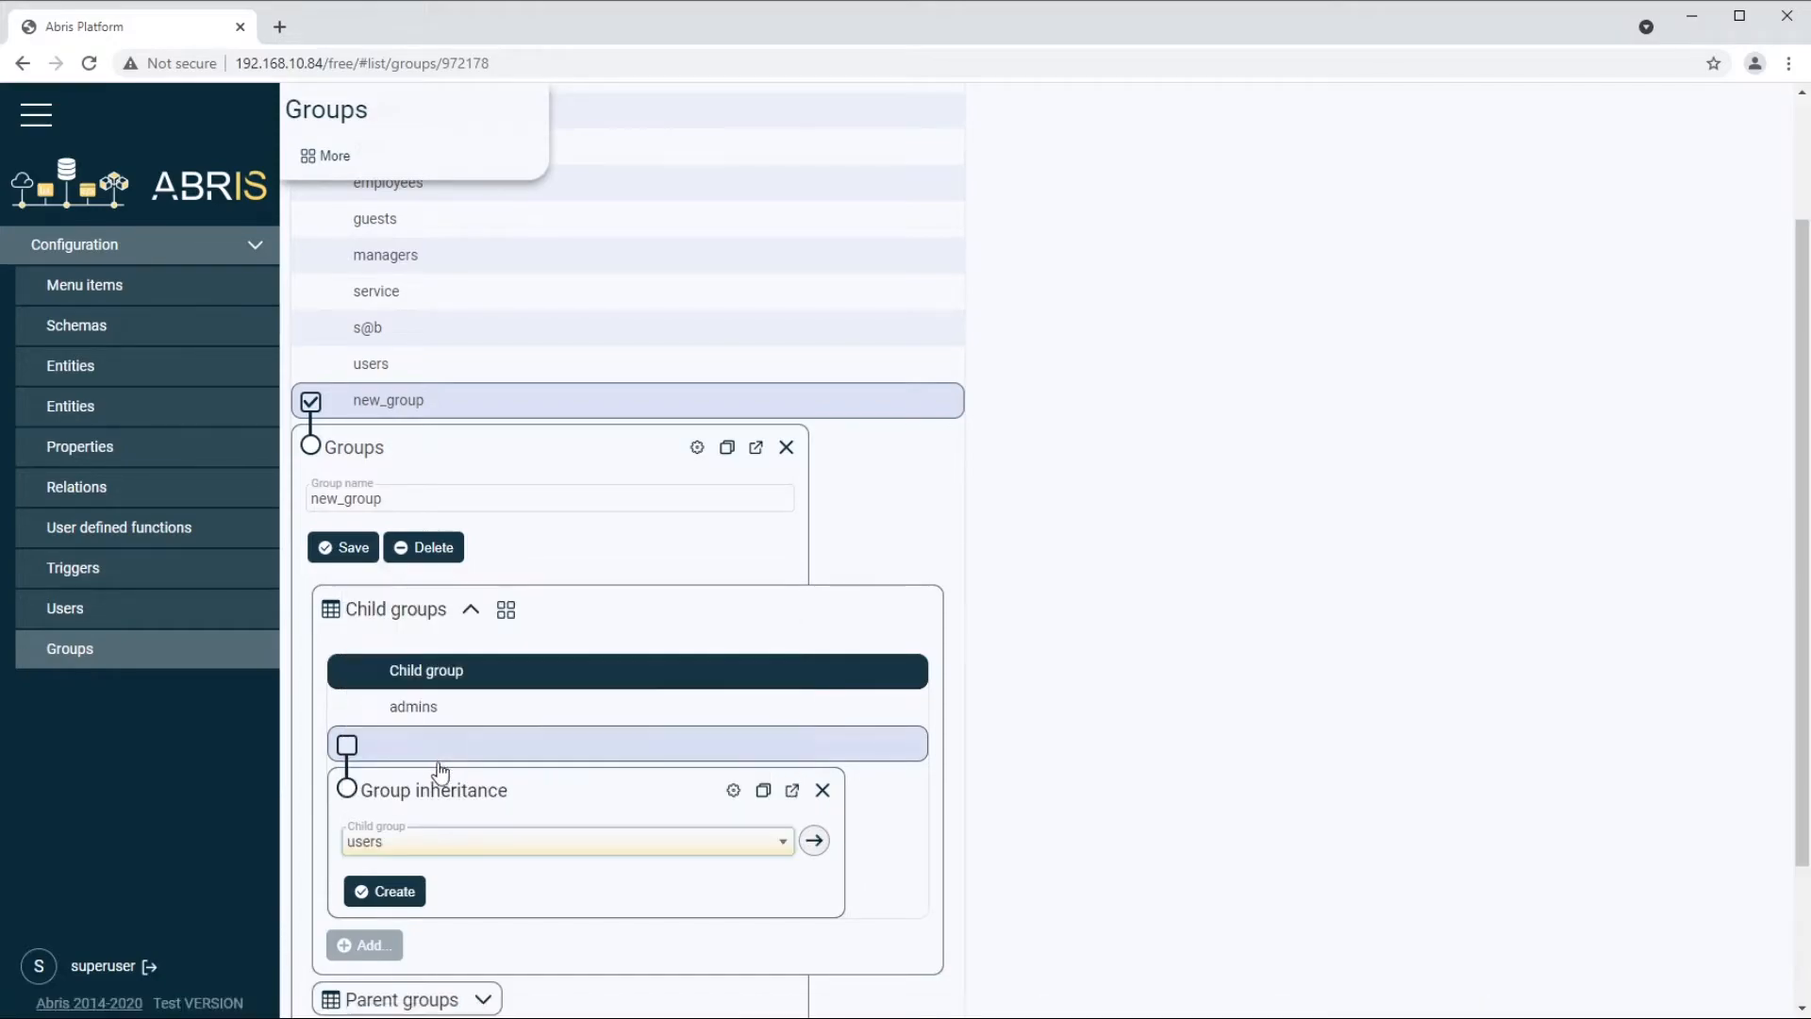
left_click(394, 893)
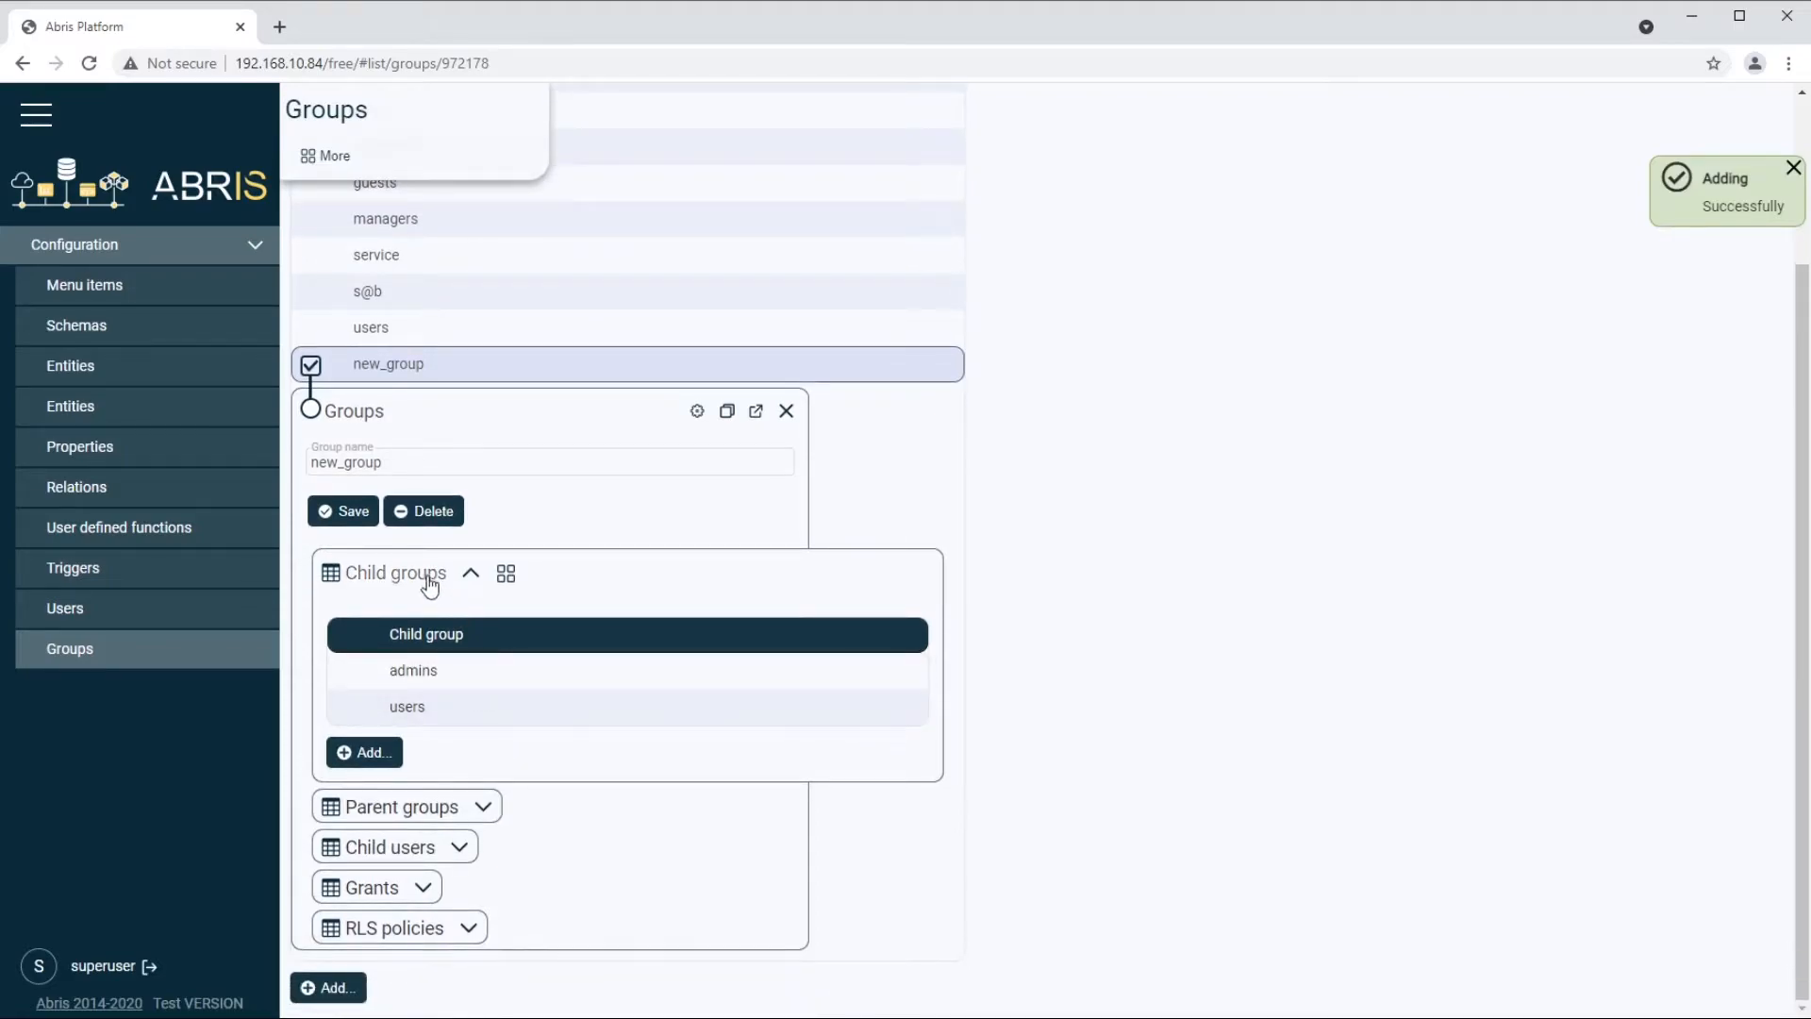
left_click(427, 579)
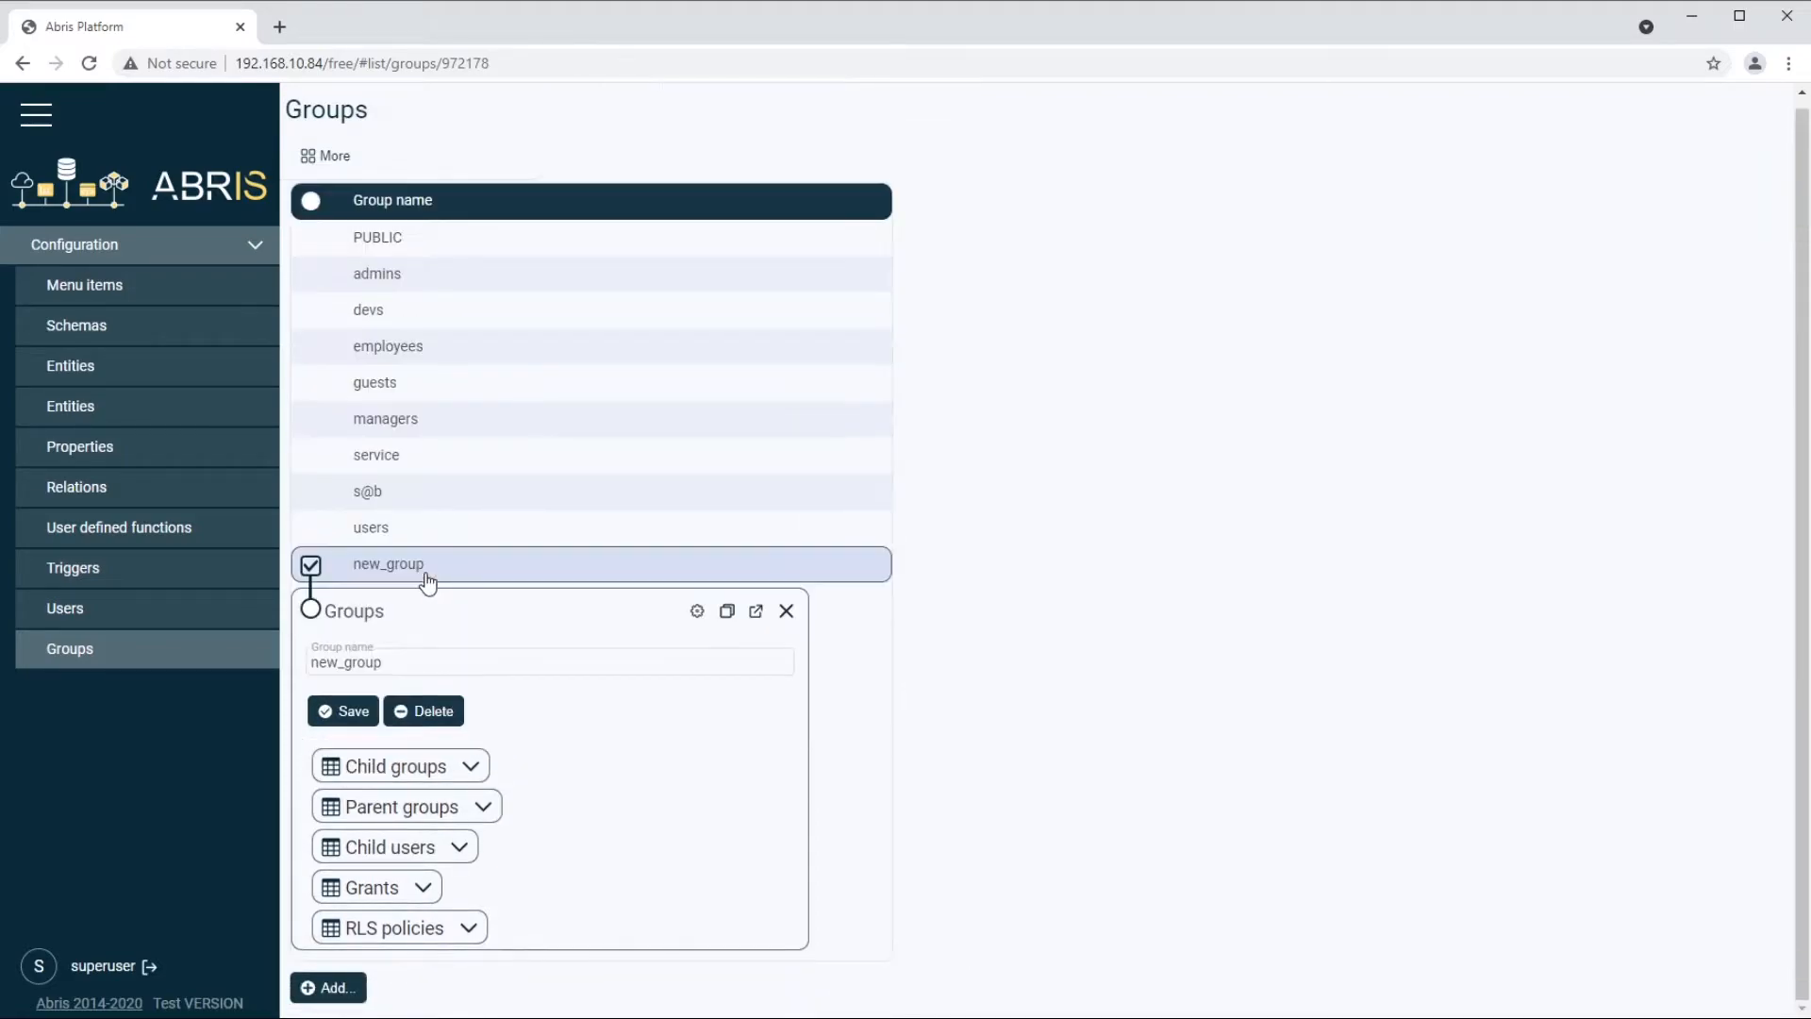
Step: Add guests as a parent group of new_group and collapse the parent group list
left_click(453, 808)
left_click(409, 791)
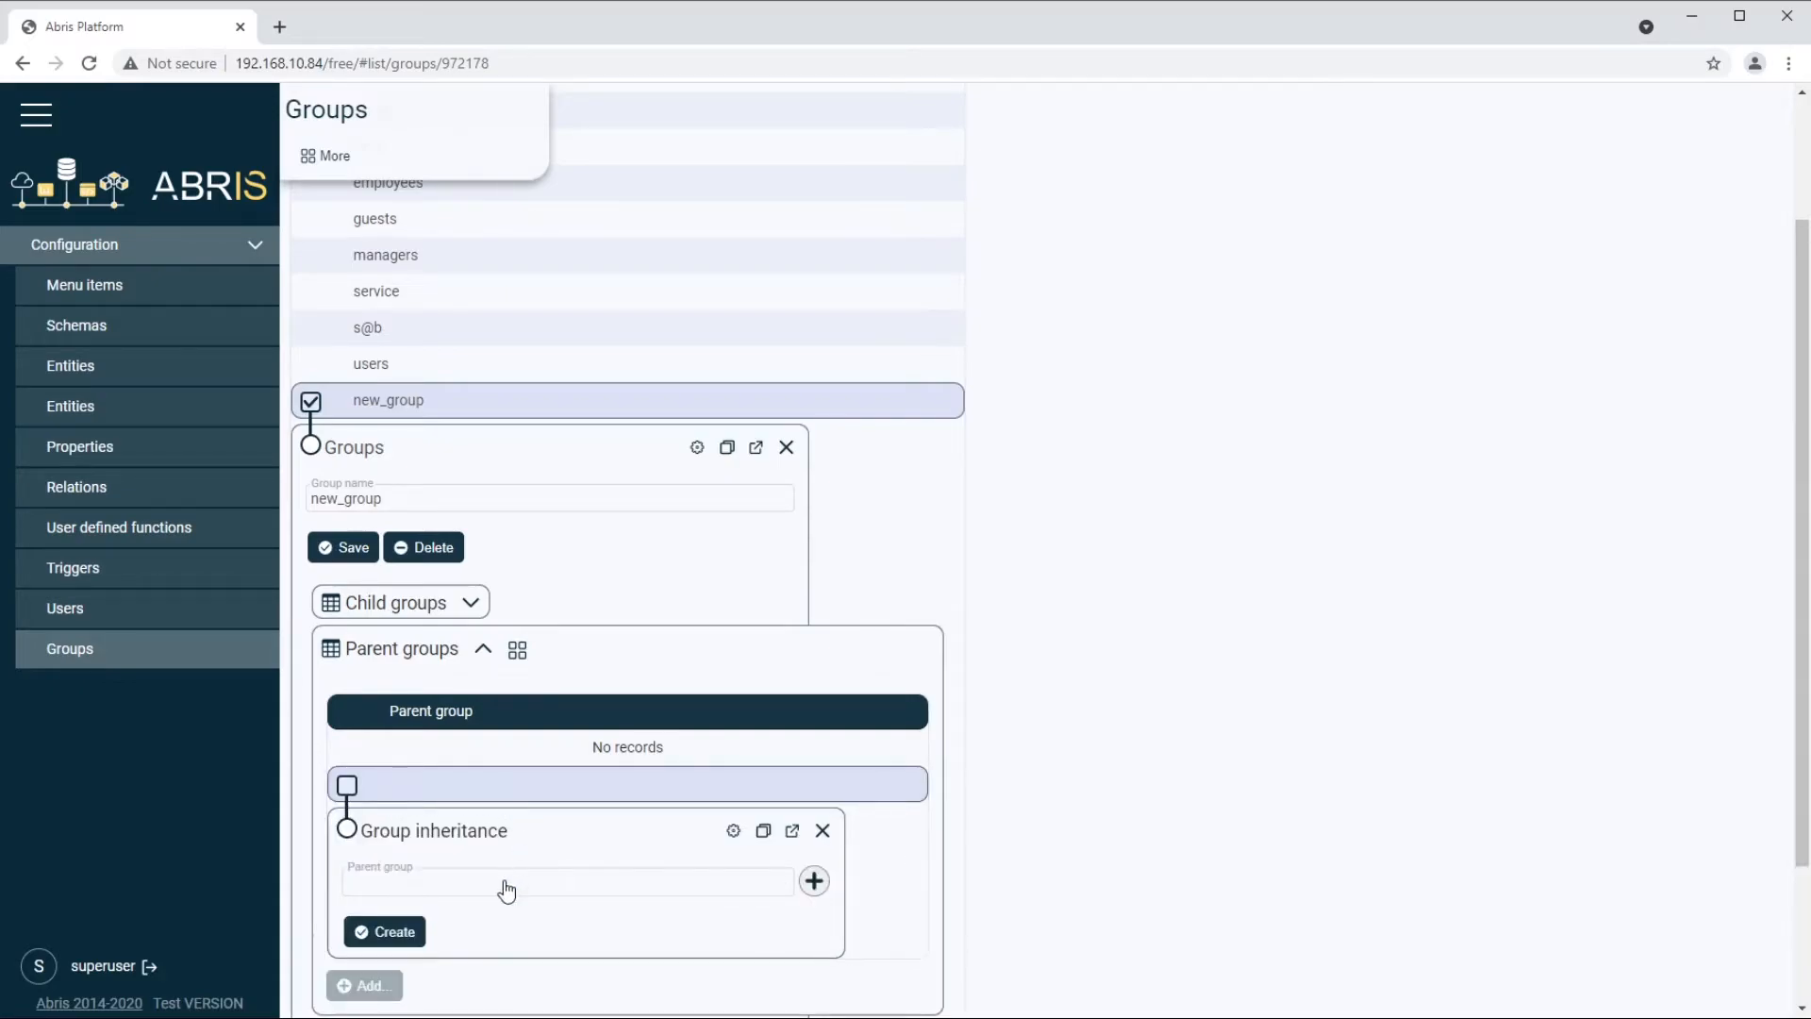
left_click(506, 884)
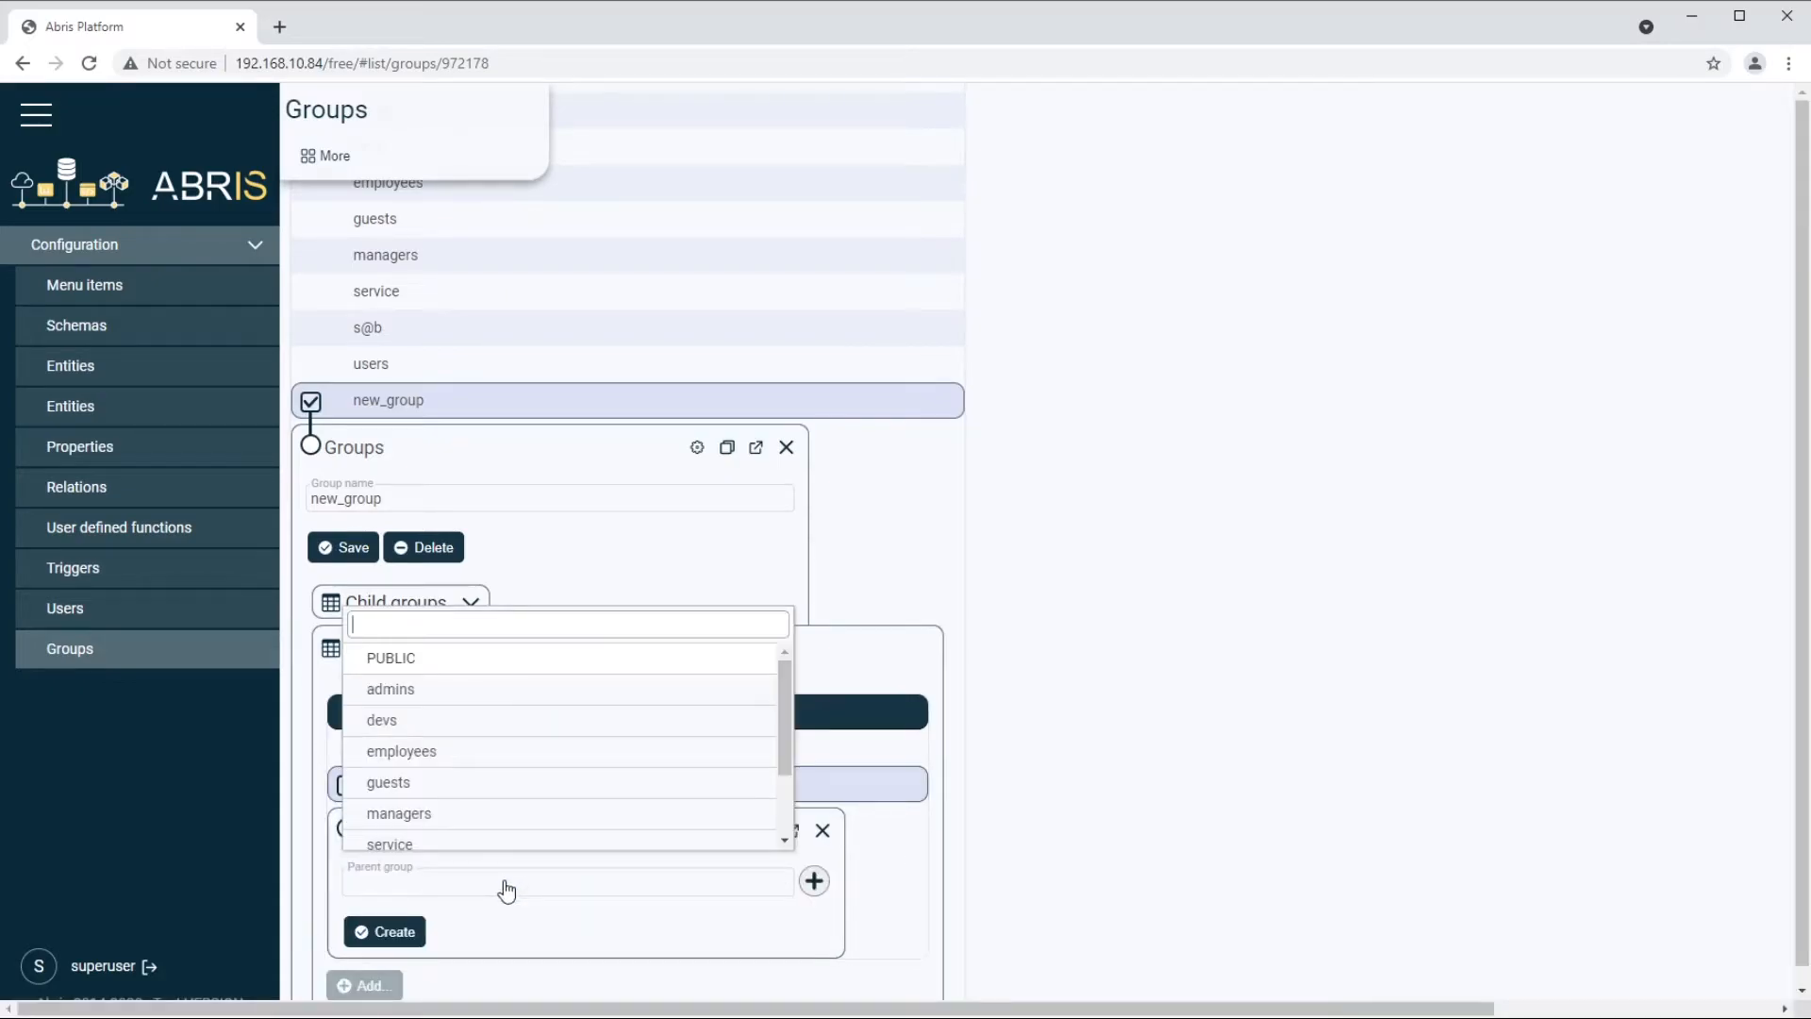
left_click(485, 783)
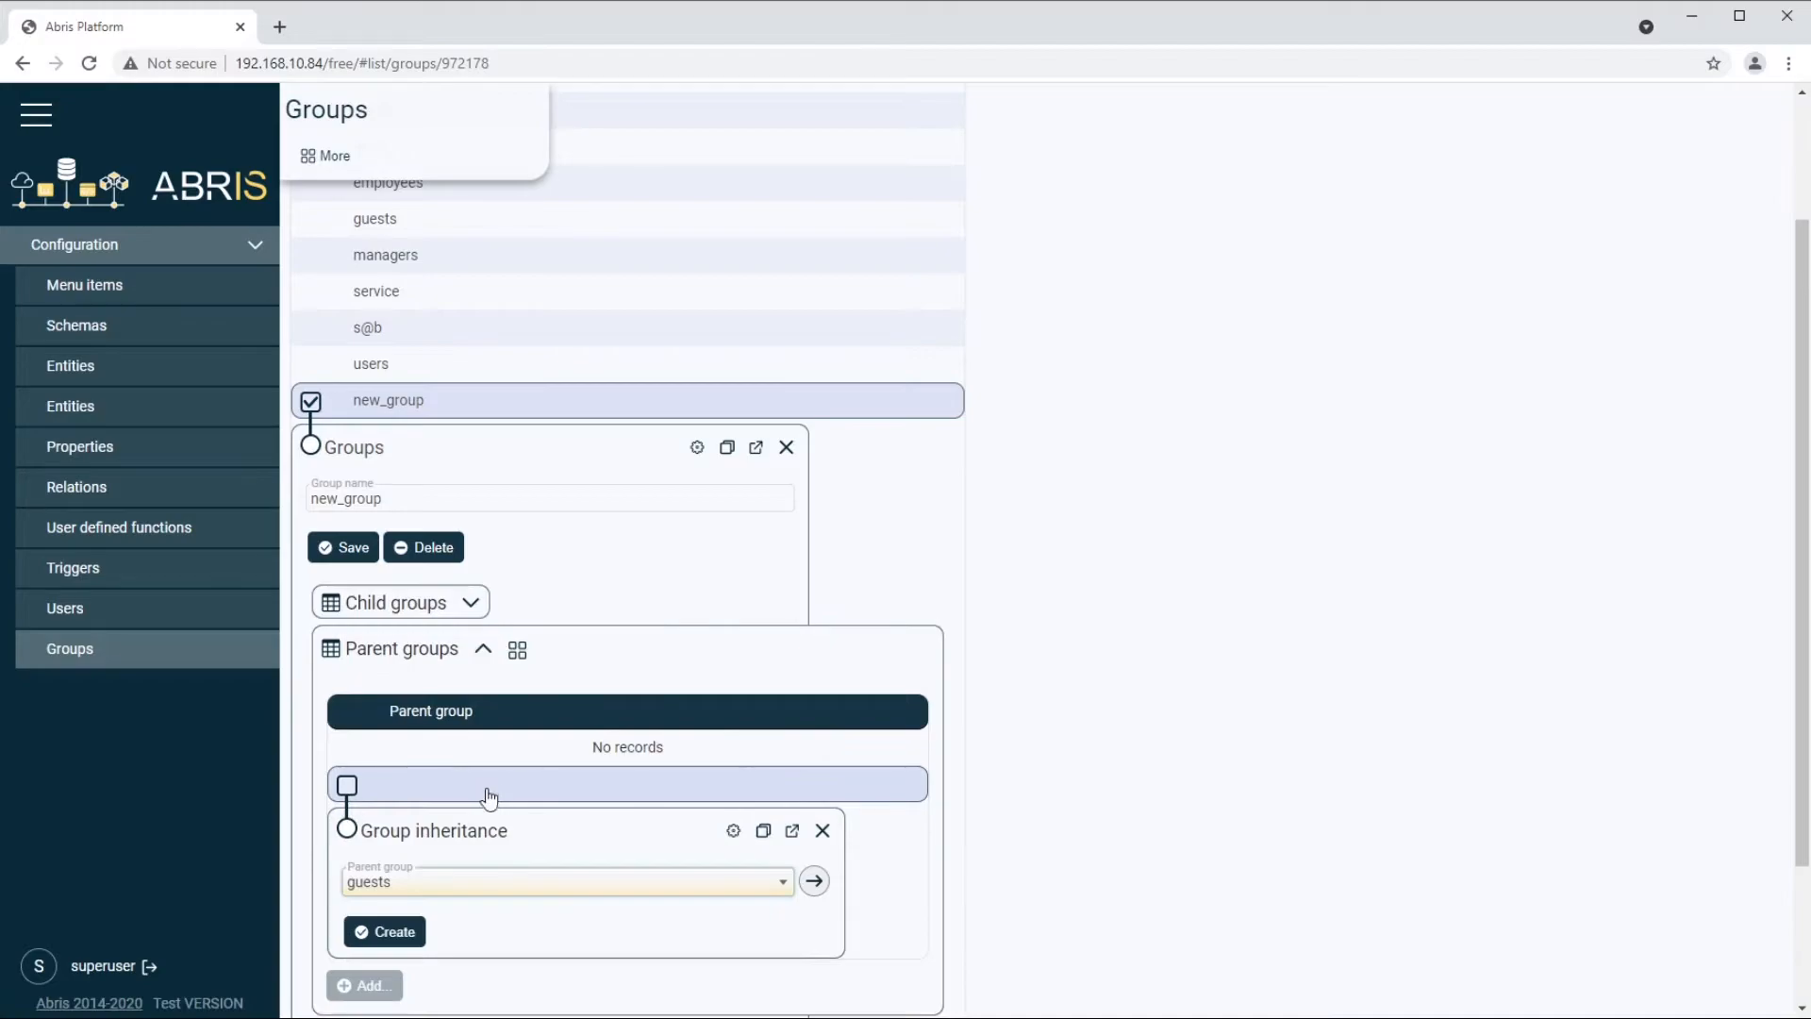
left_click(411, 938)
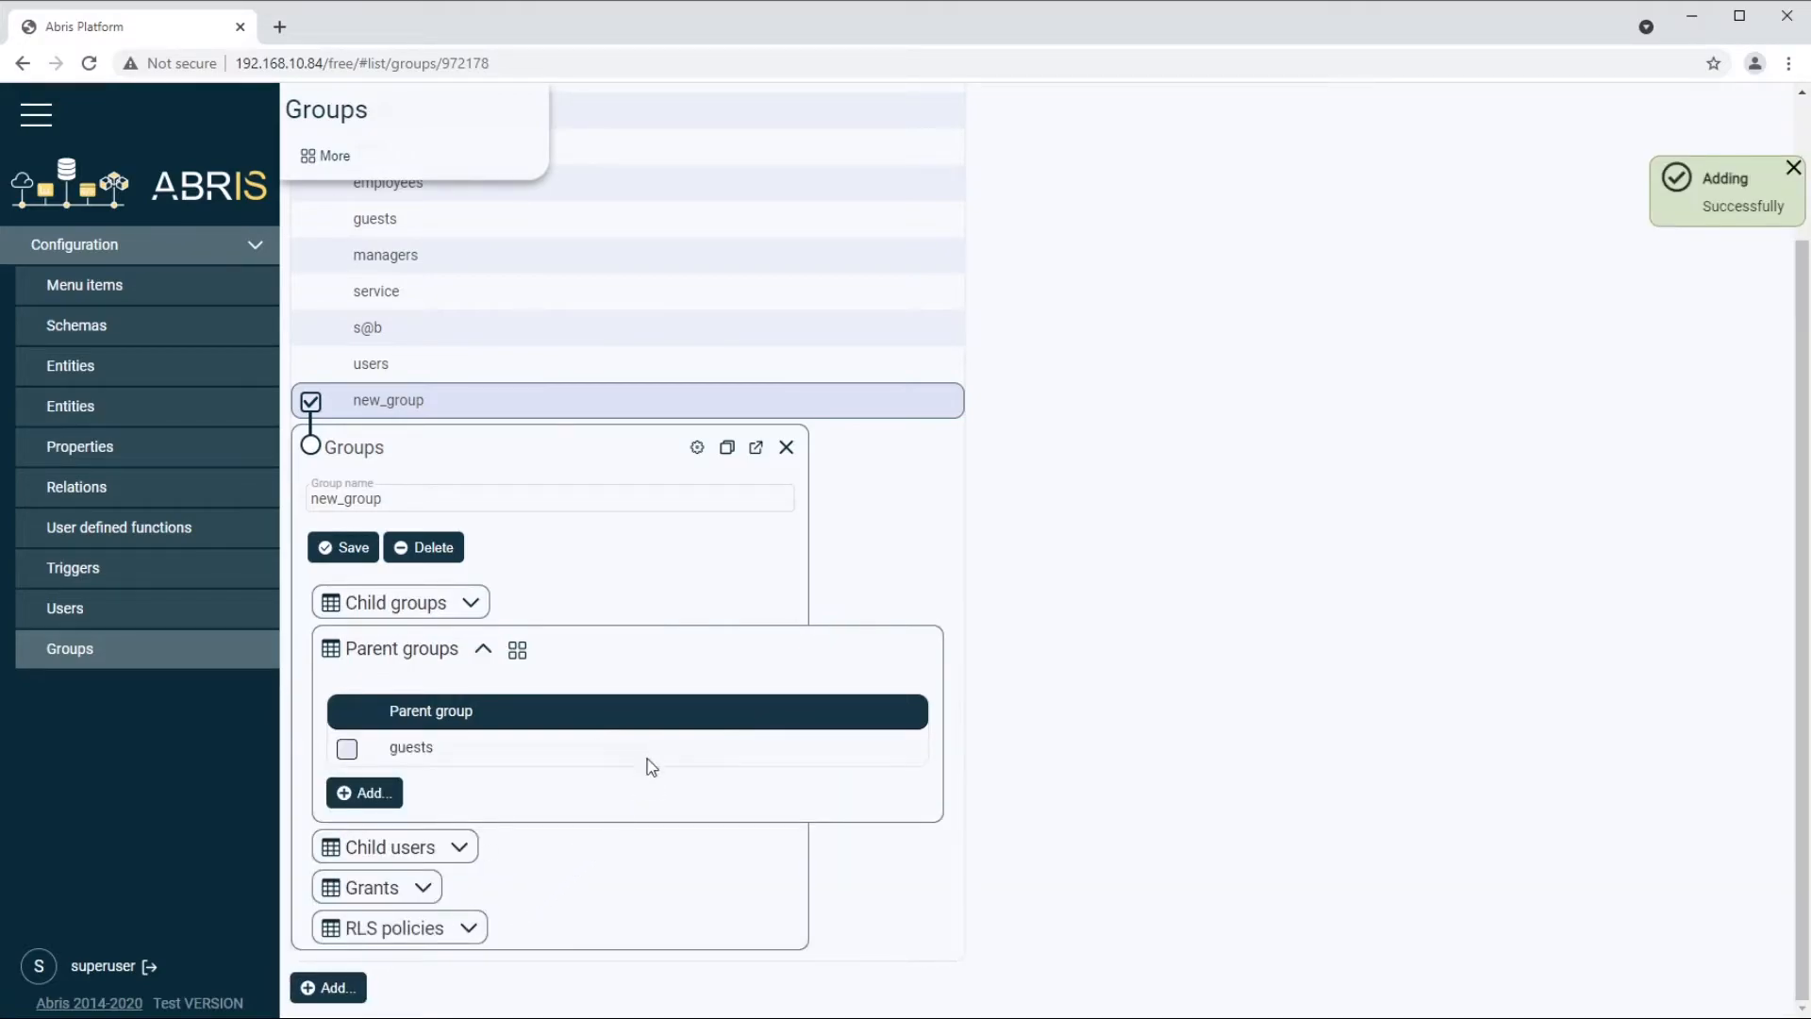
left_click(376, 649)
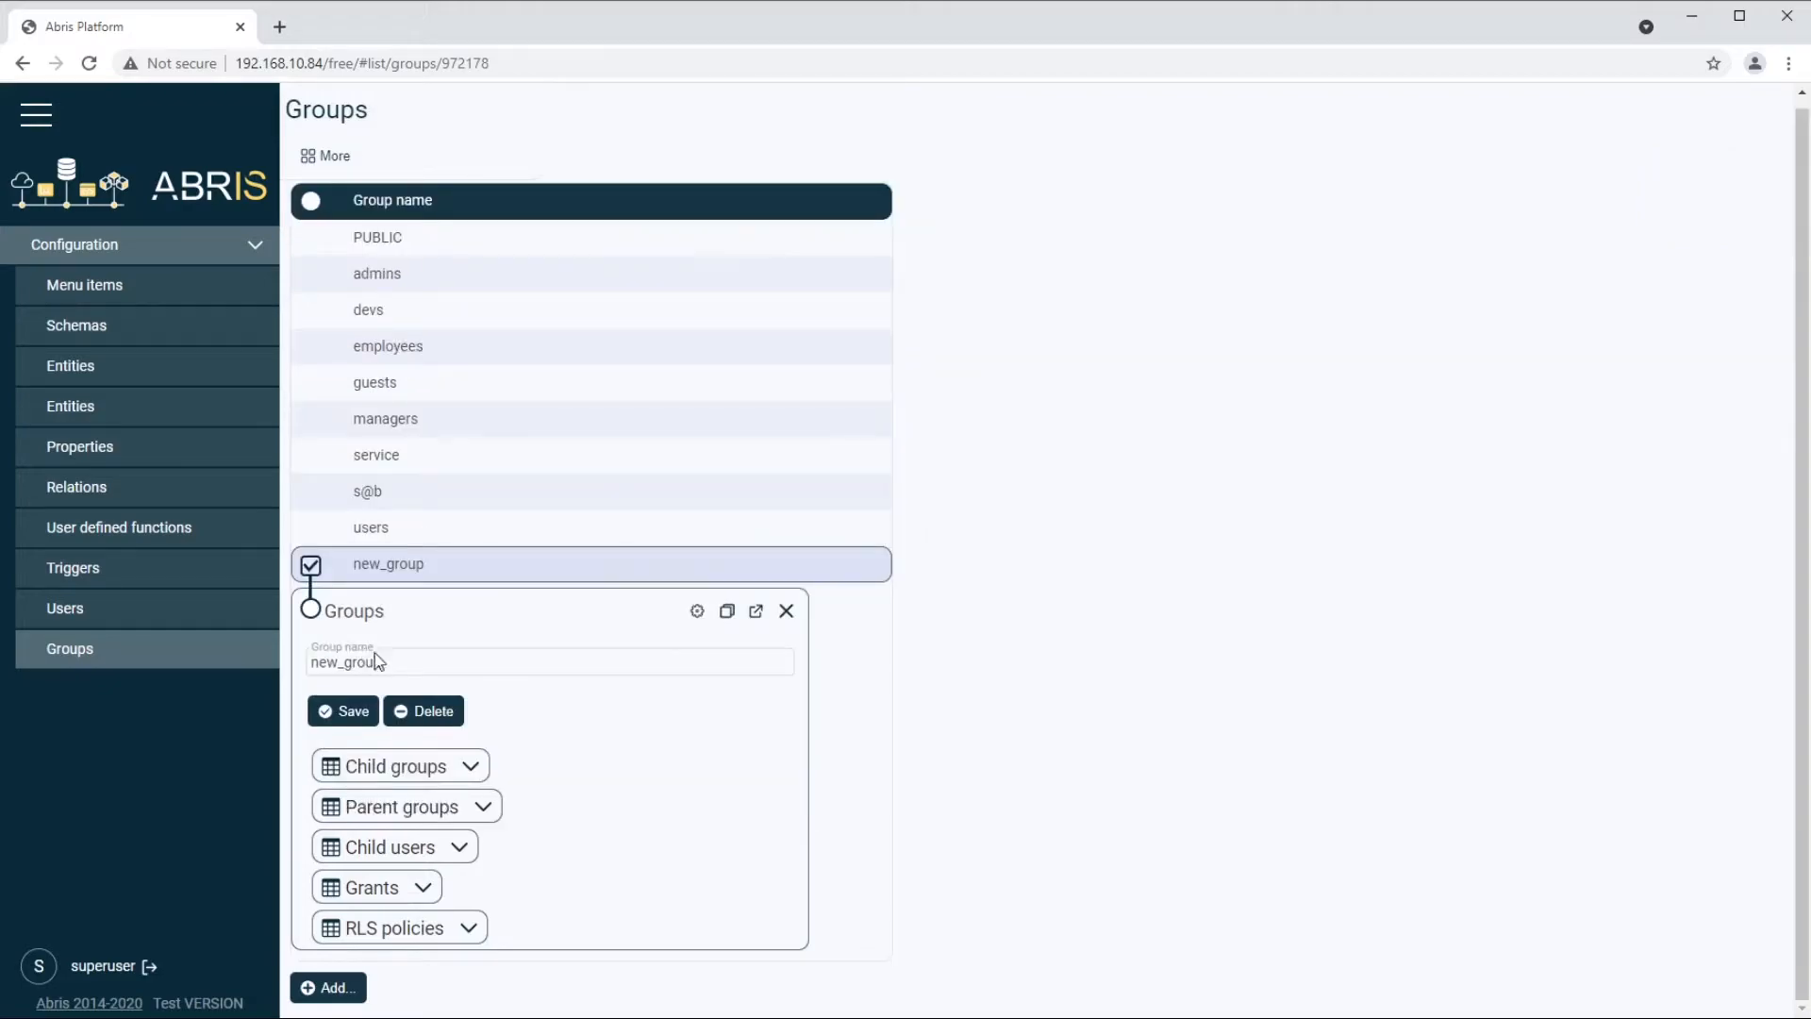
Step: Grant new_group SELECT, UPDATE, INSERT and DELETE rights on the help_item (Help settings) entity
left_click(404, 893)
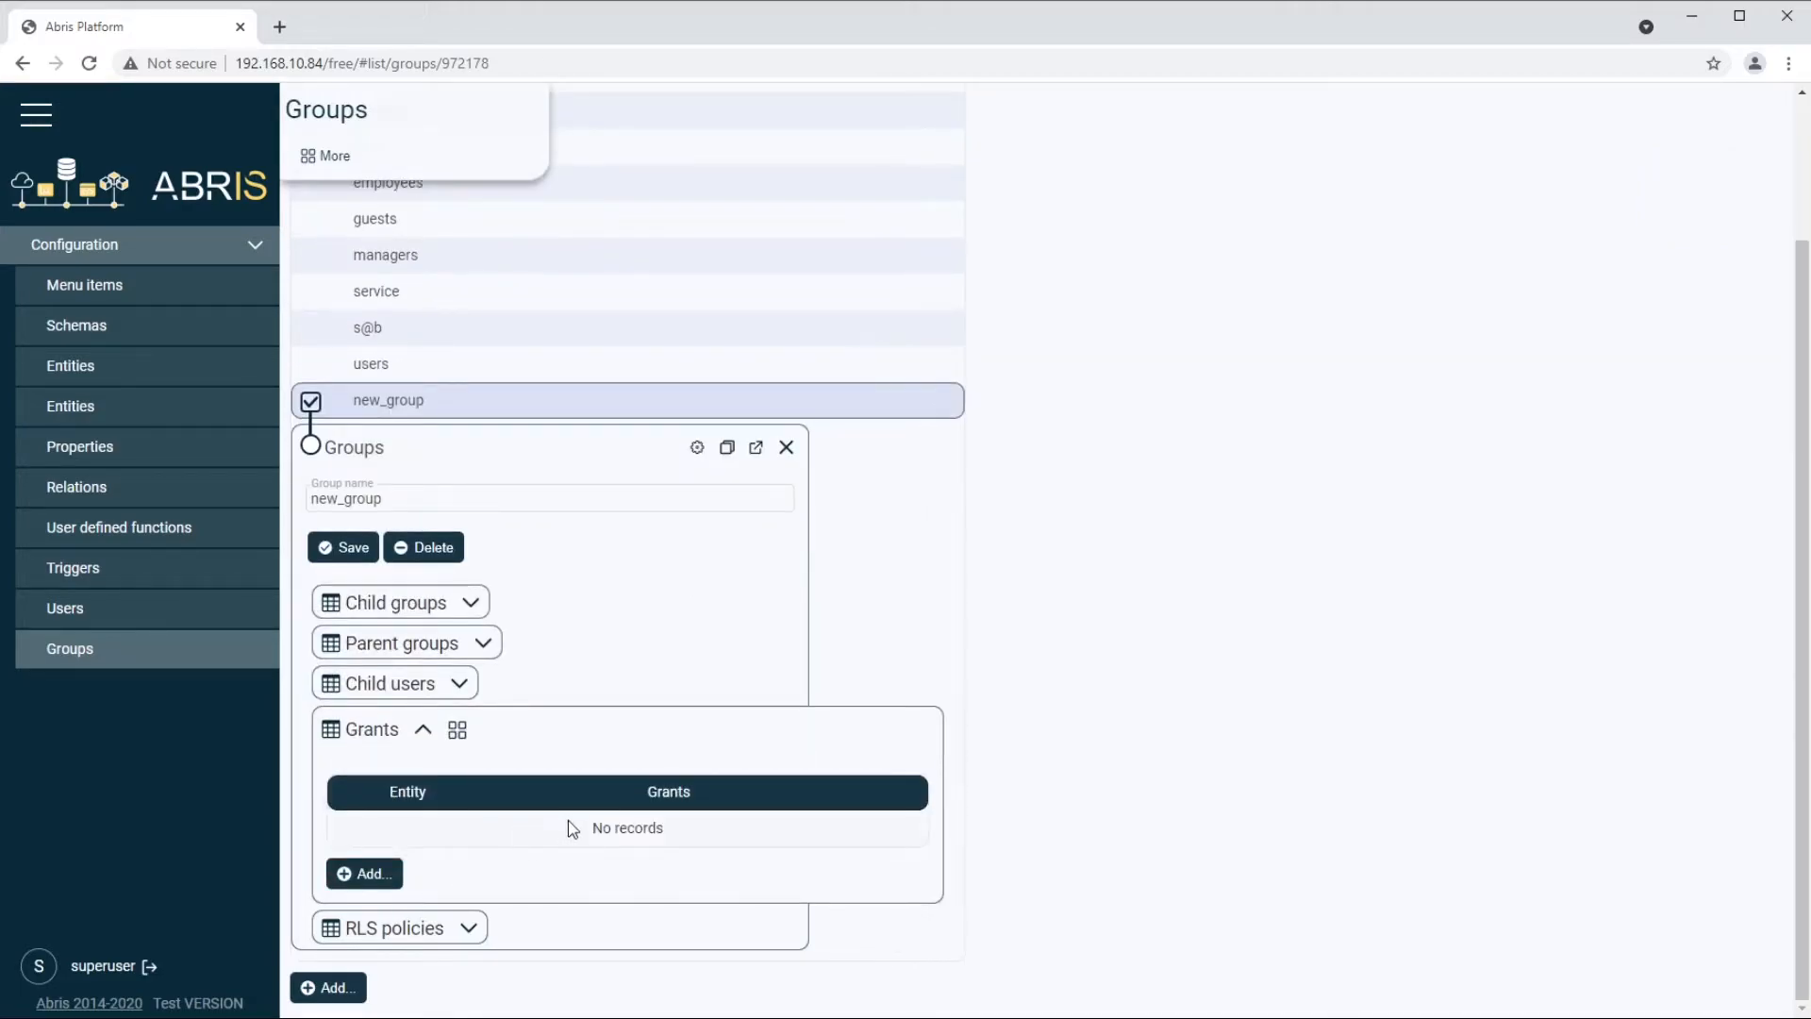
left_click(369, 873)
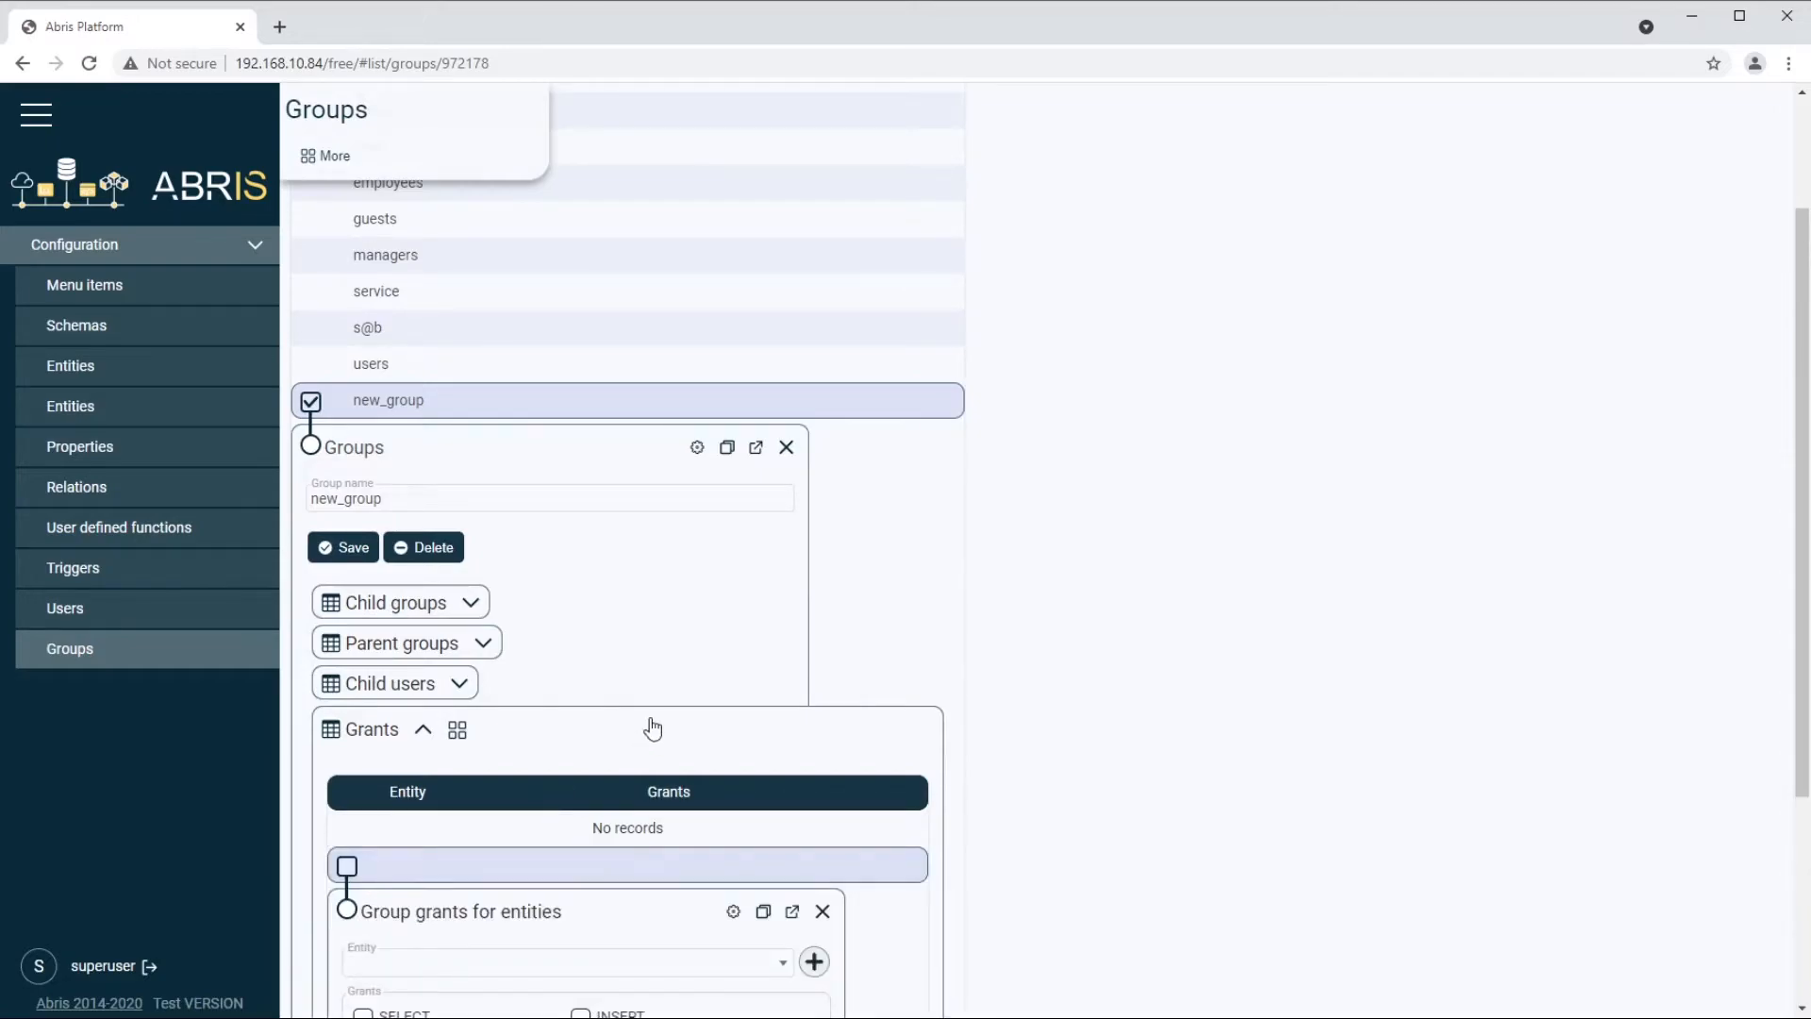
left_click(595, 669)
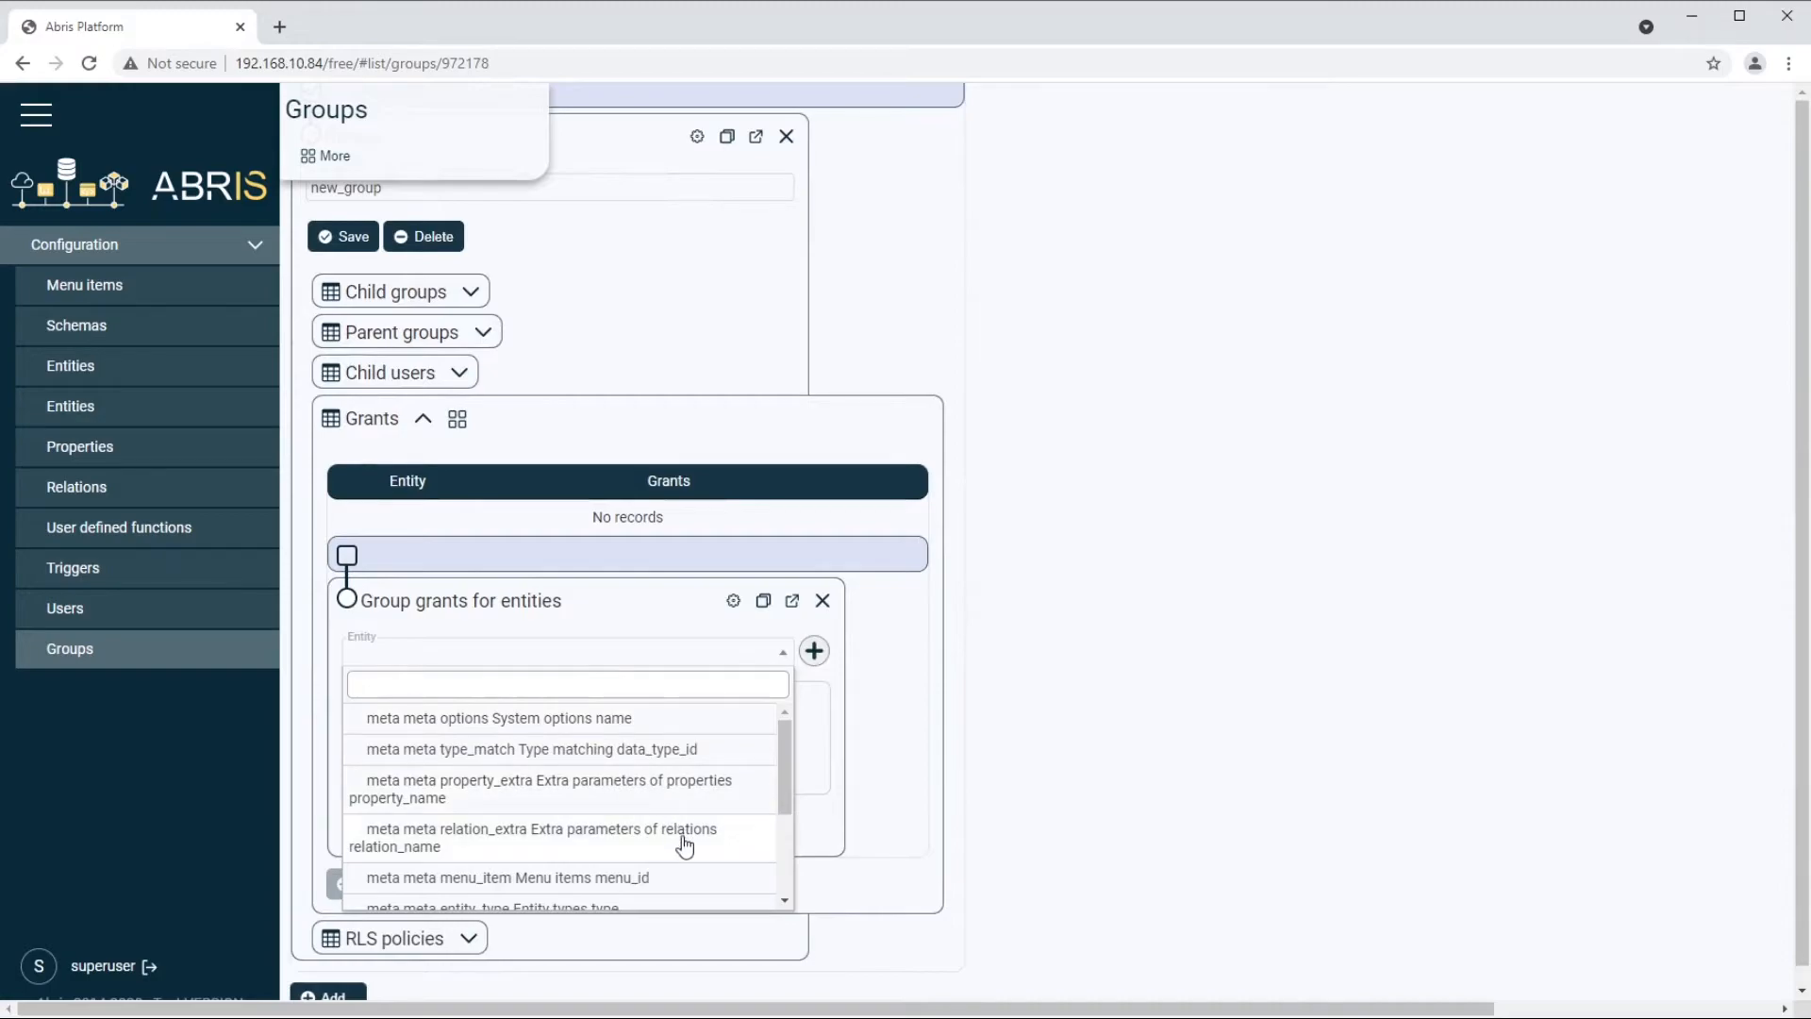
scroll(684, 846, "down", 3)
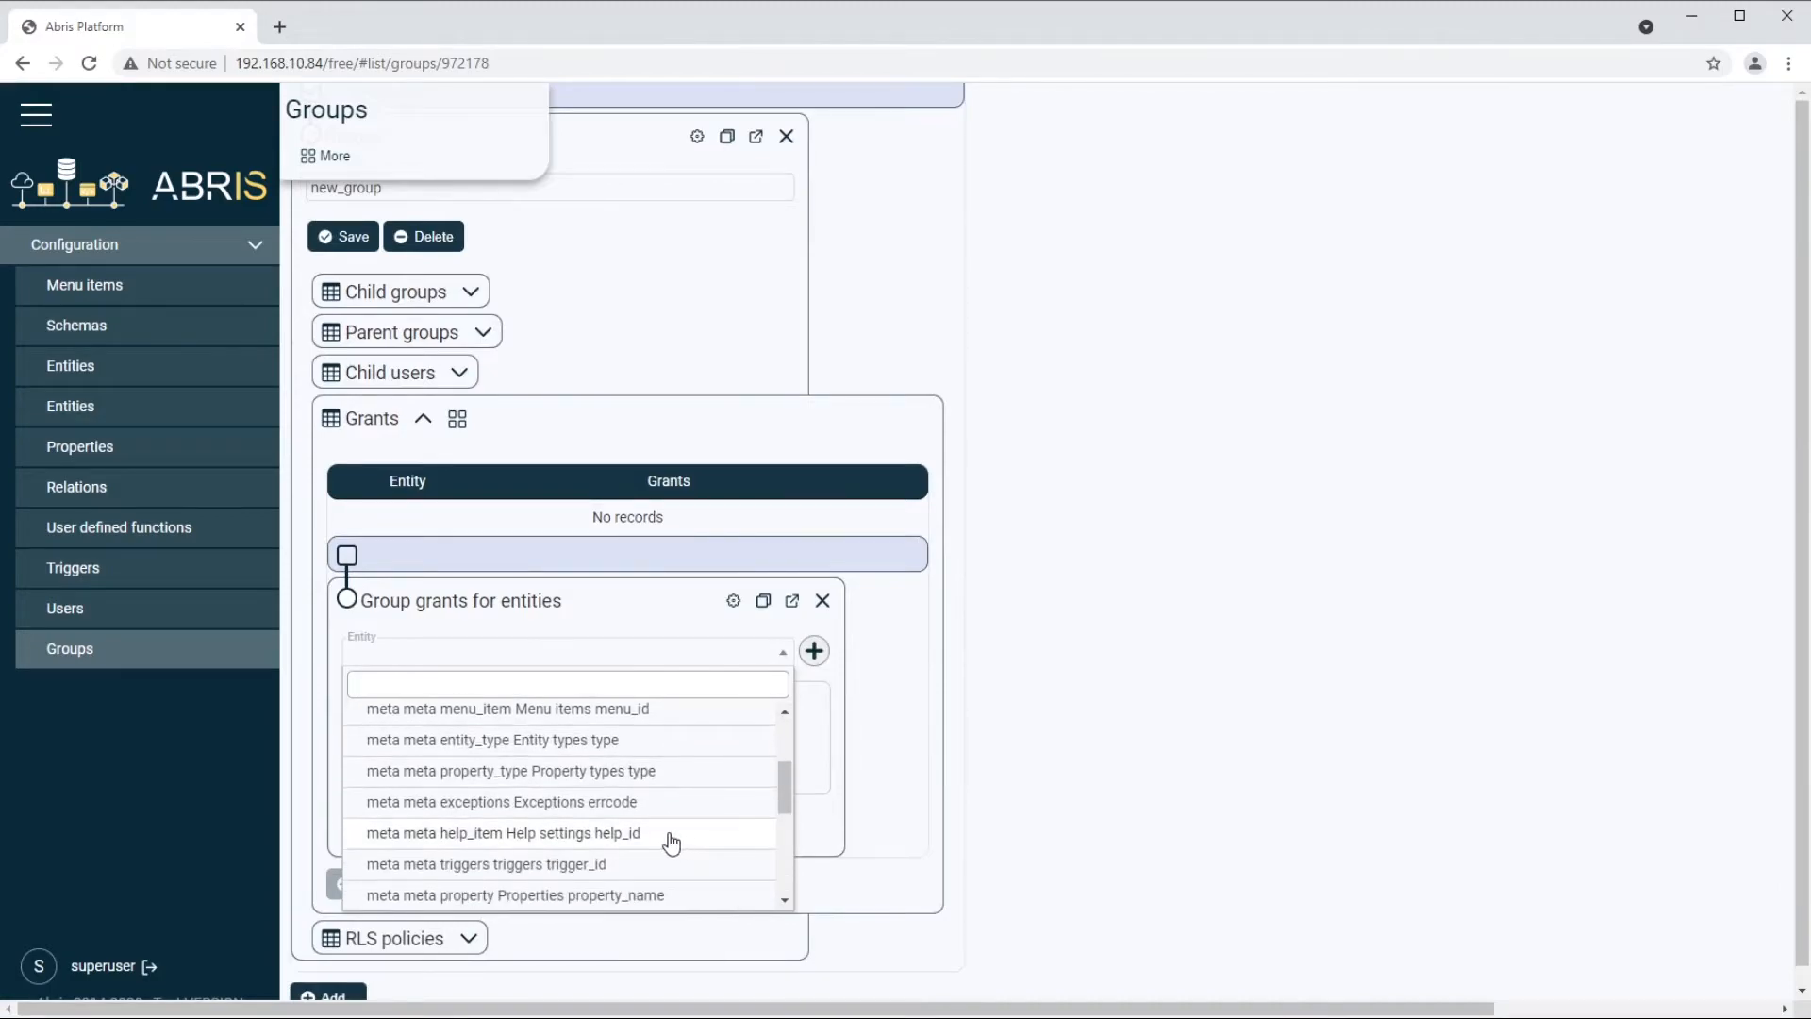
left_click(669, 836)
left_click(405, 708)
left_click(405, 731)
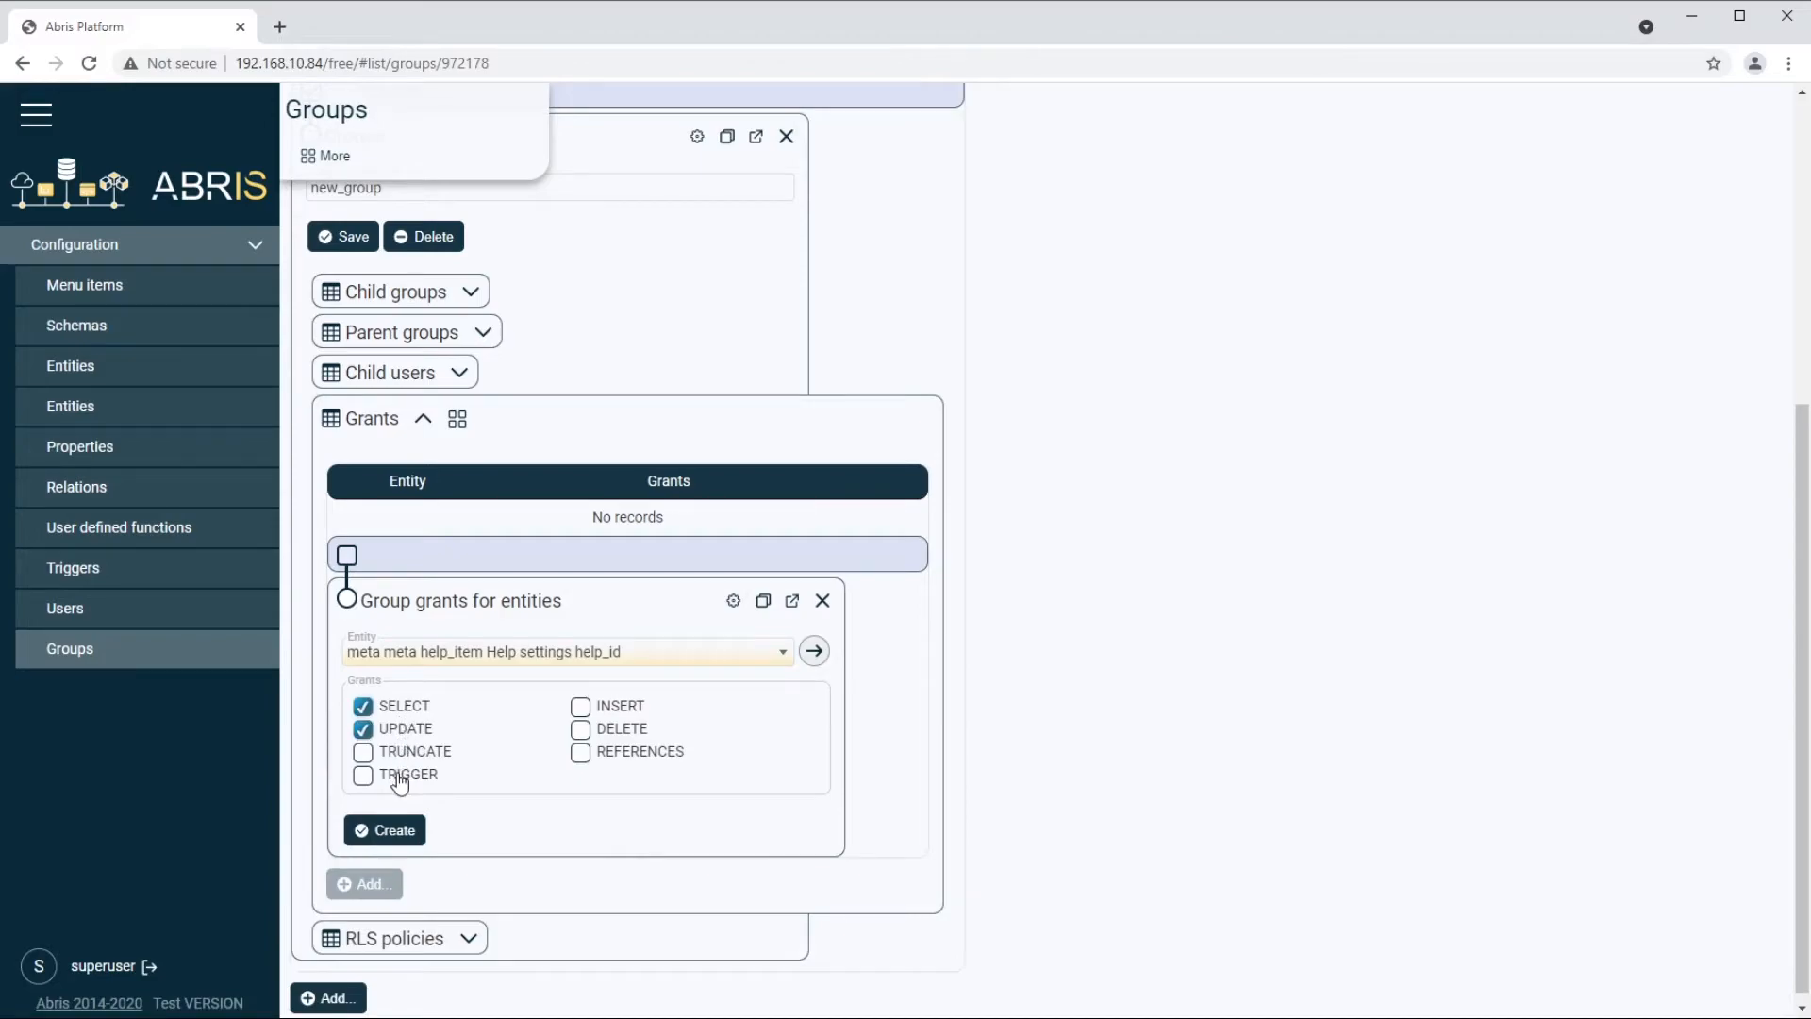
left_click(608, 712)
left_click(627, 737)
left_click(407, 833)
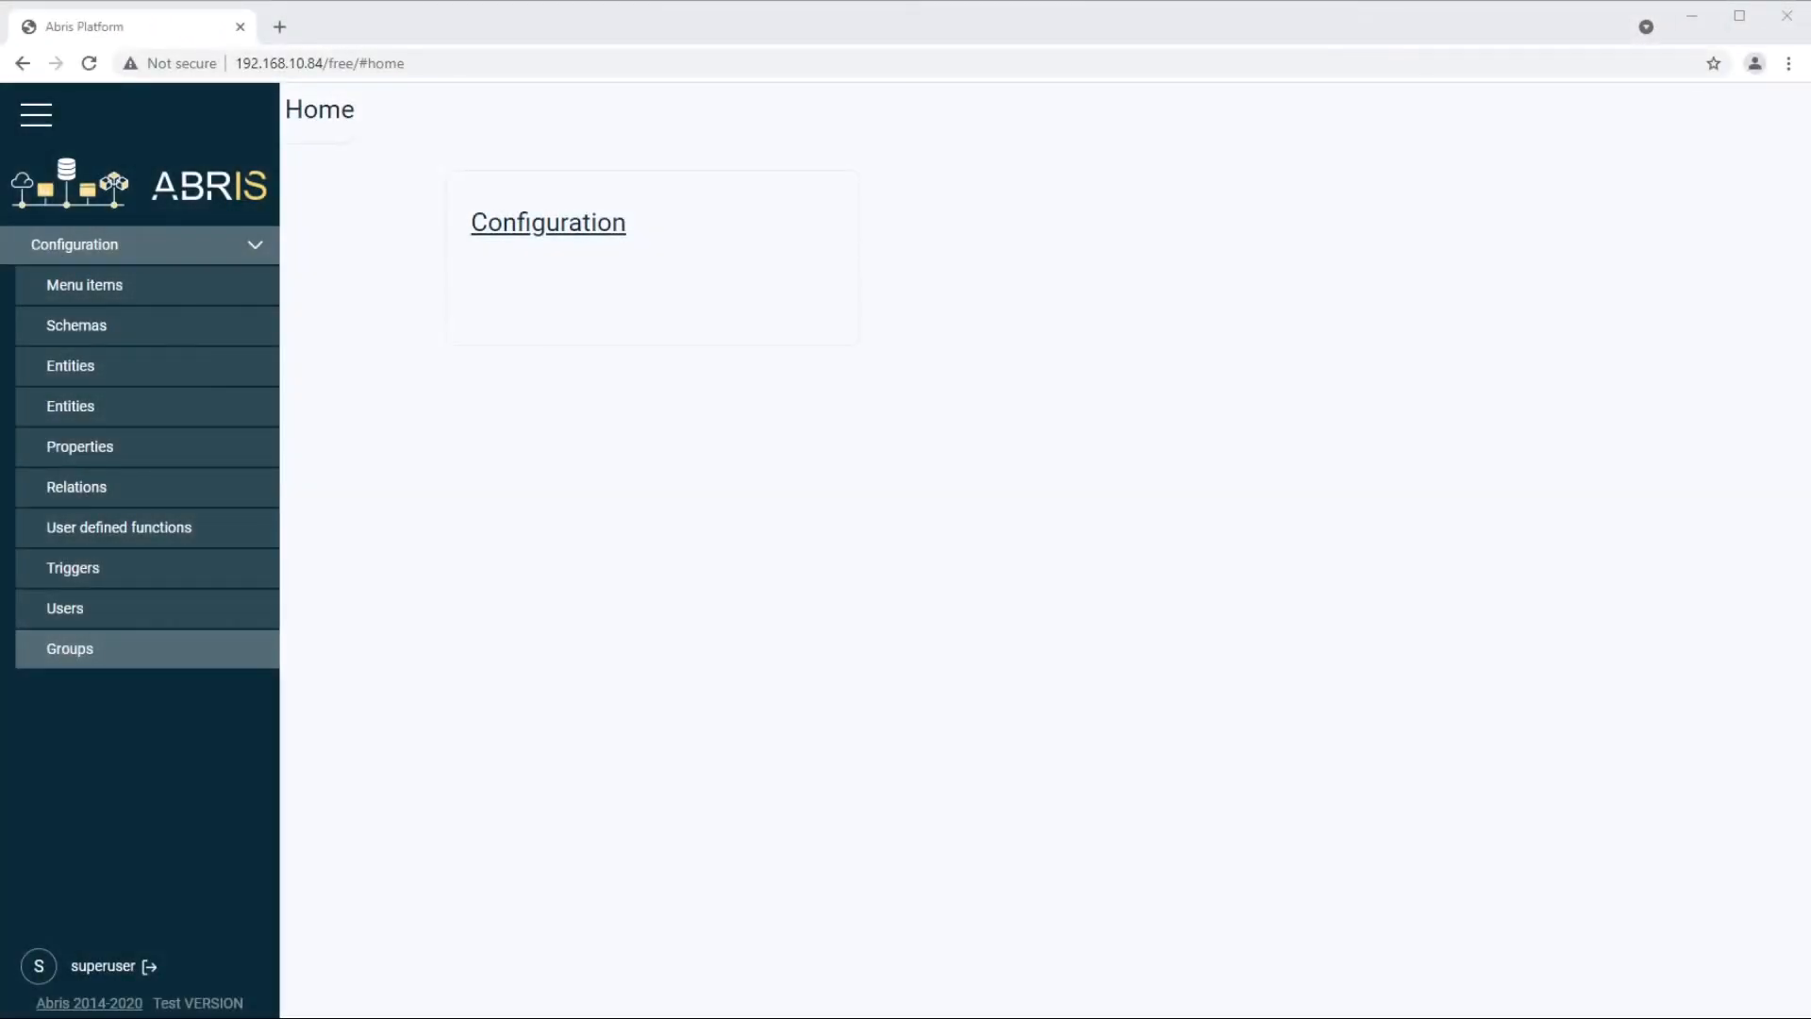
Step: Open the property_type record in the entities list and expand its user grants
left_click(212, 415)
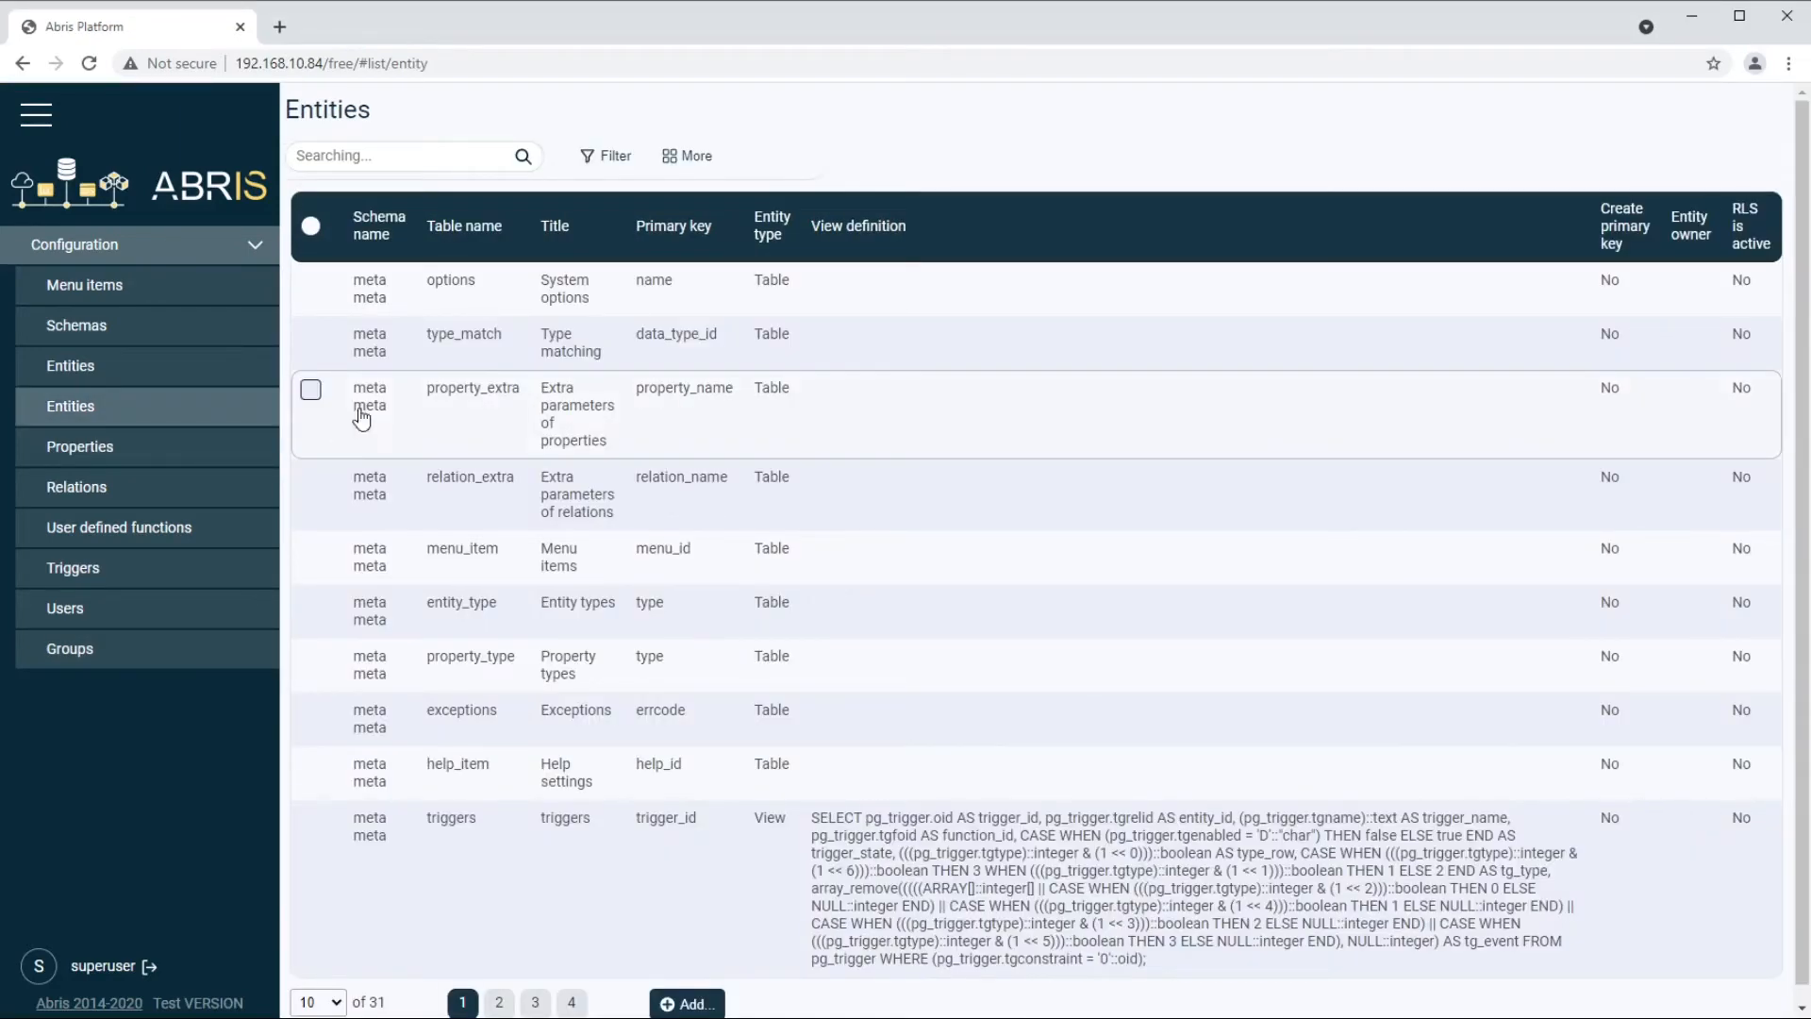
scroll(665, 518, "down", 1)
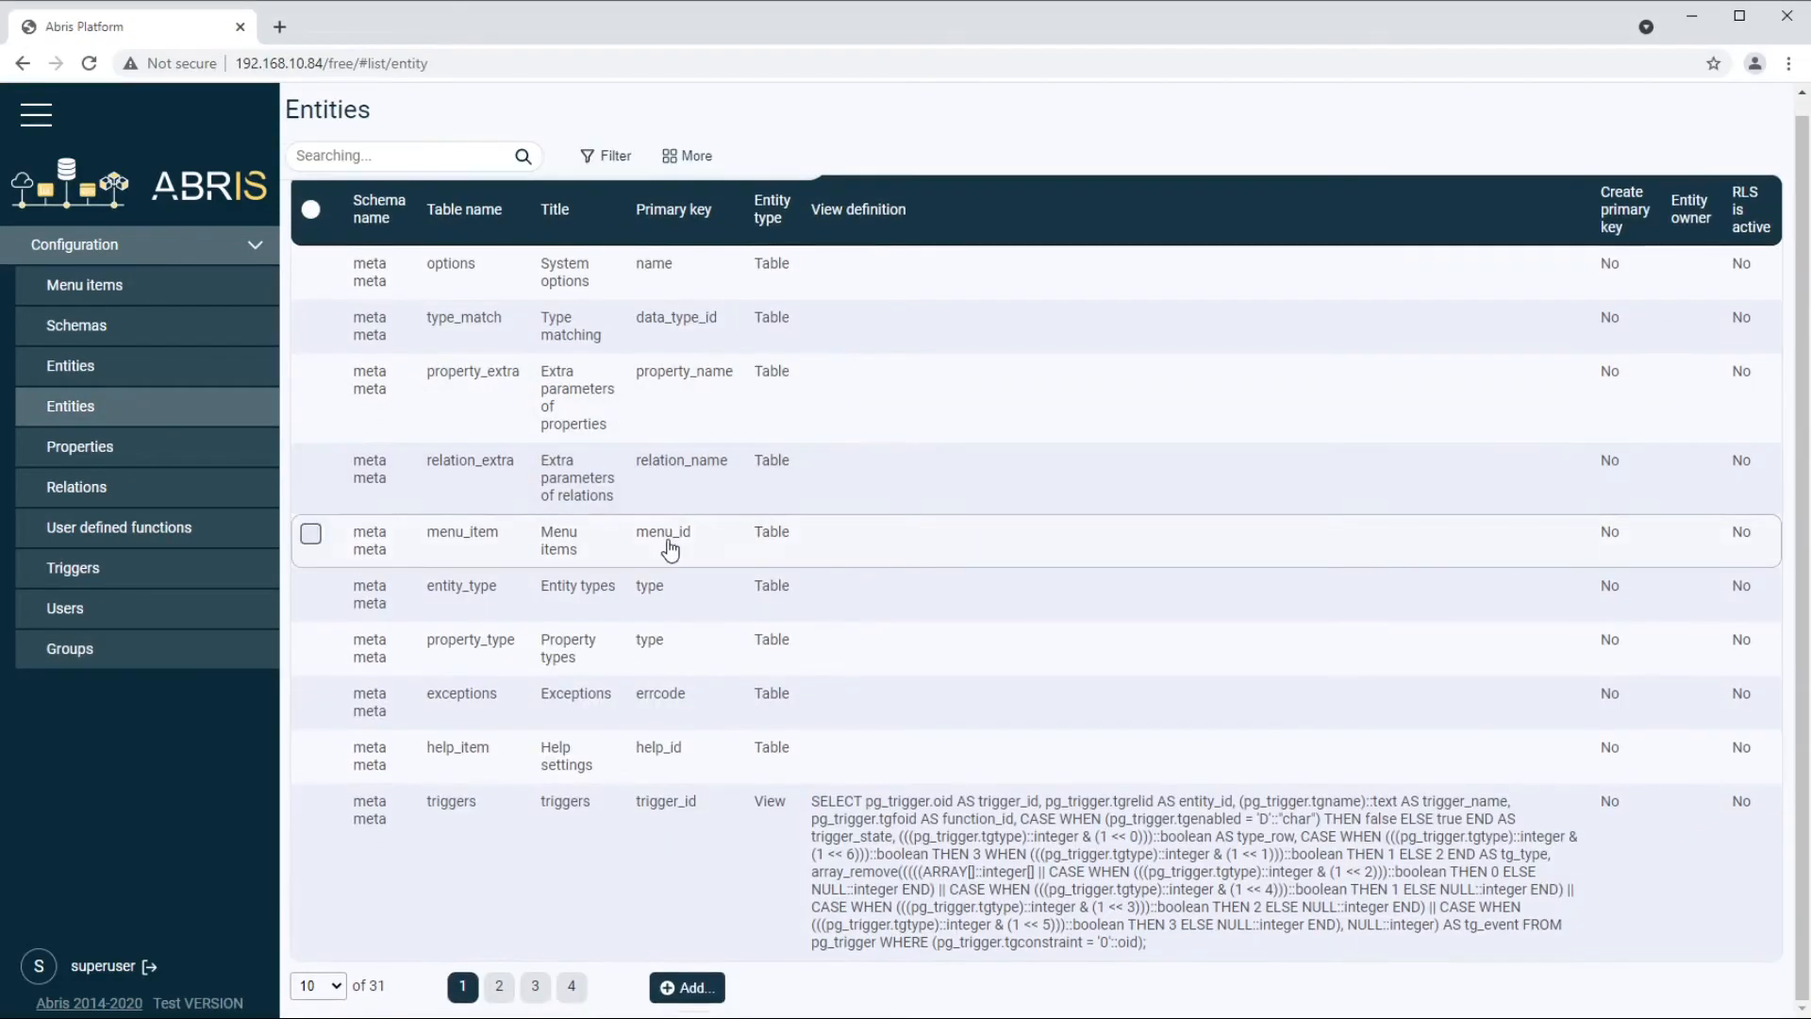
left_click(696, 660)
scroll(697, 661, "down", 3)
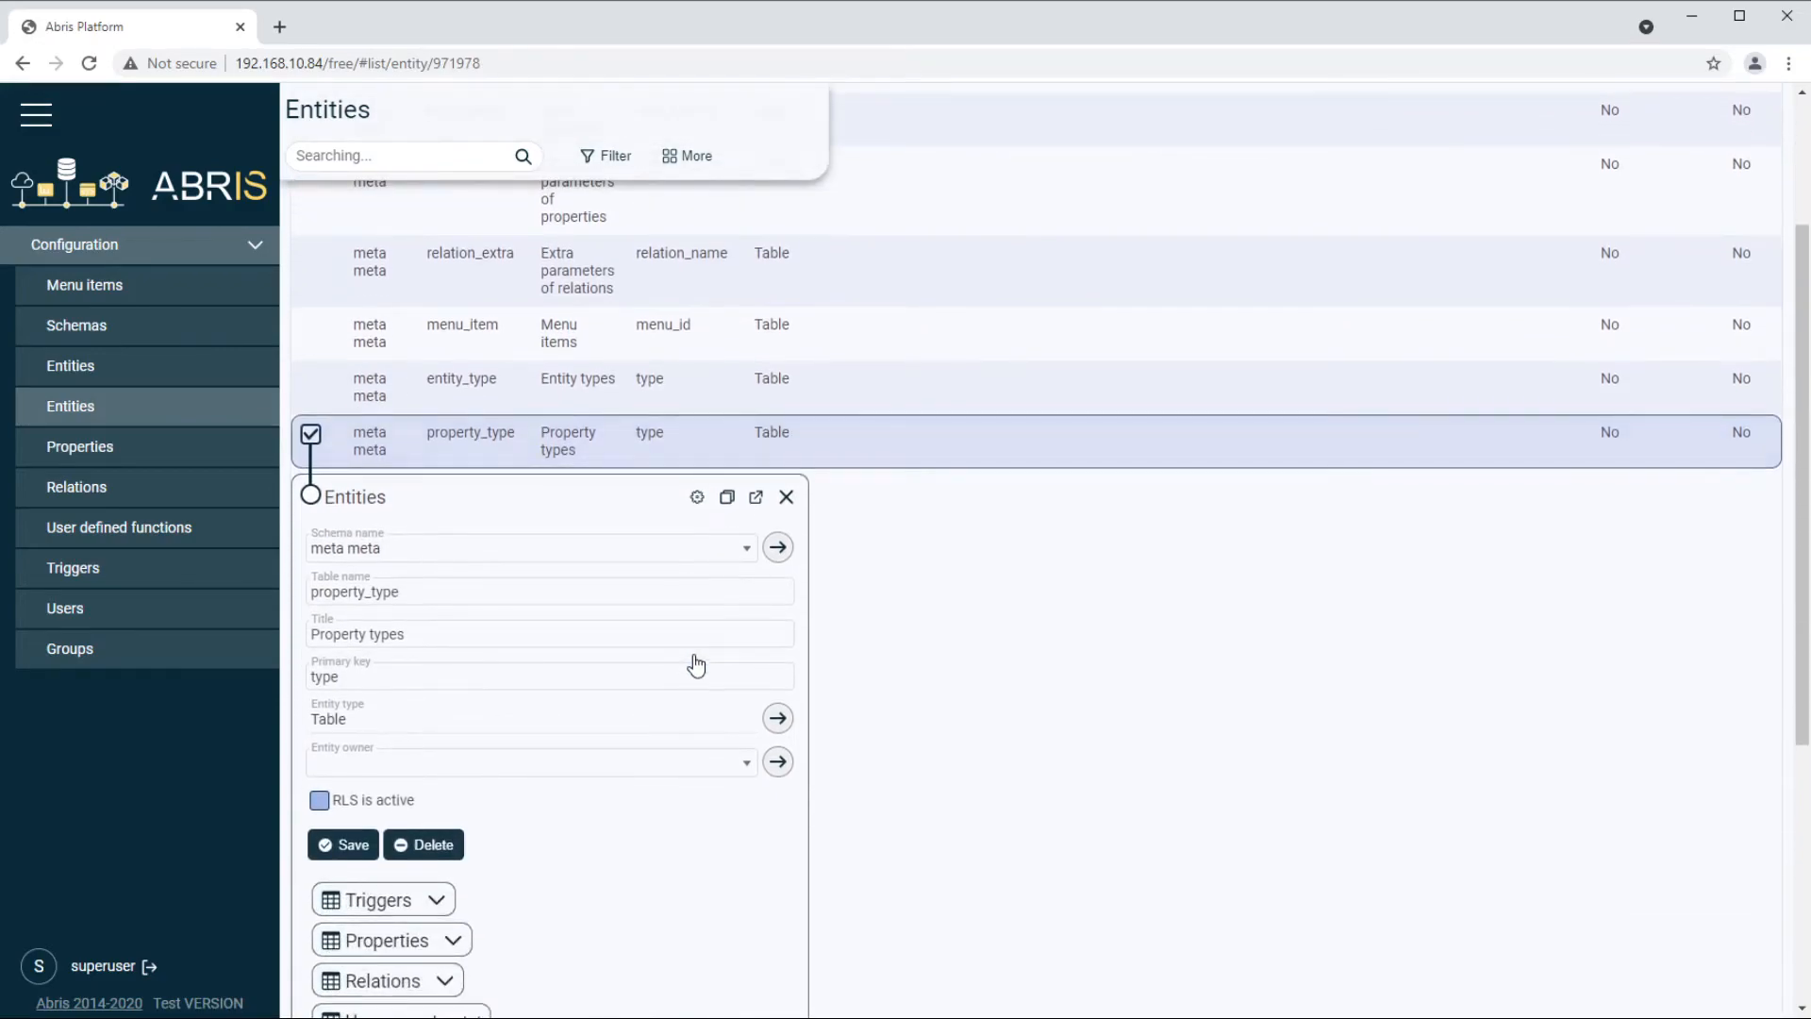
scroll(698, 658, "down", 2)
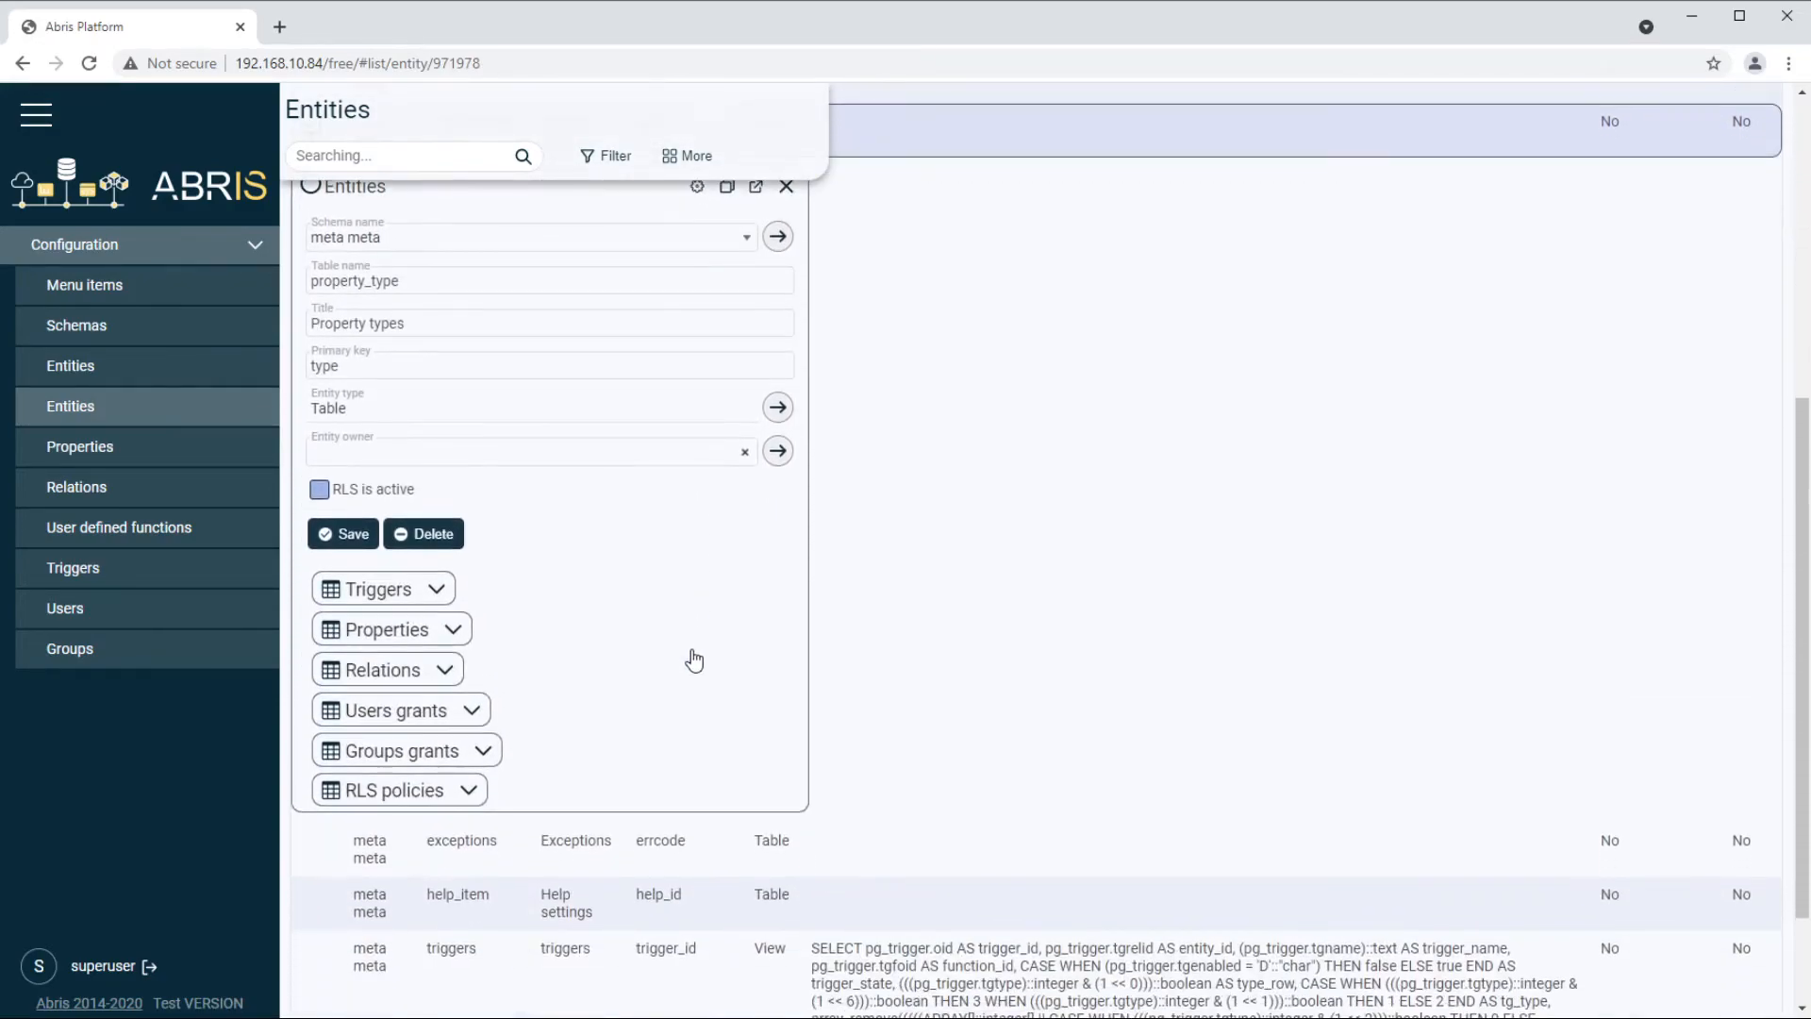
left_click(425, 724)
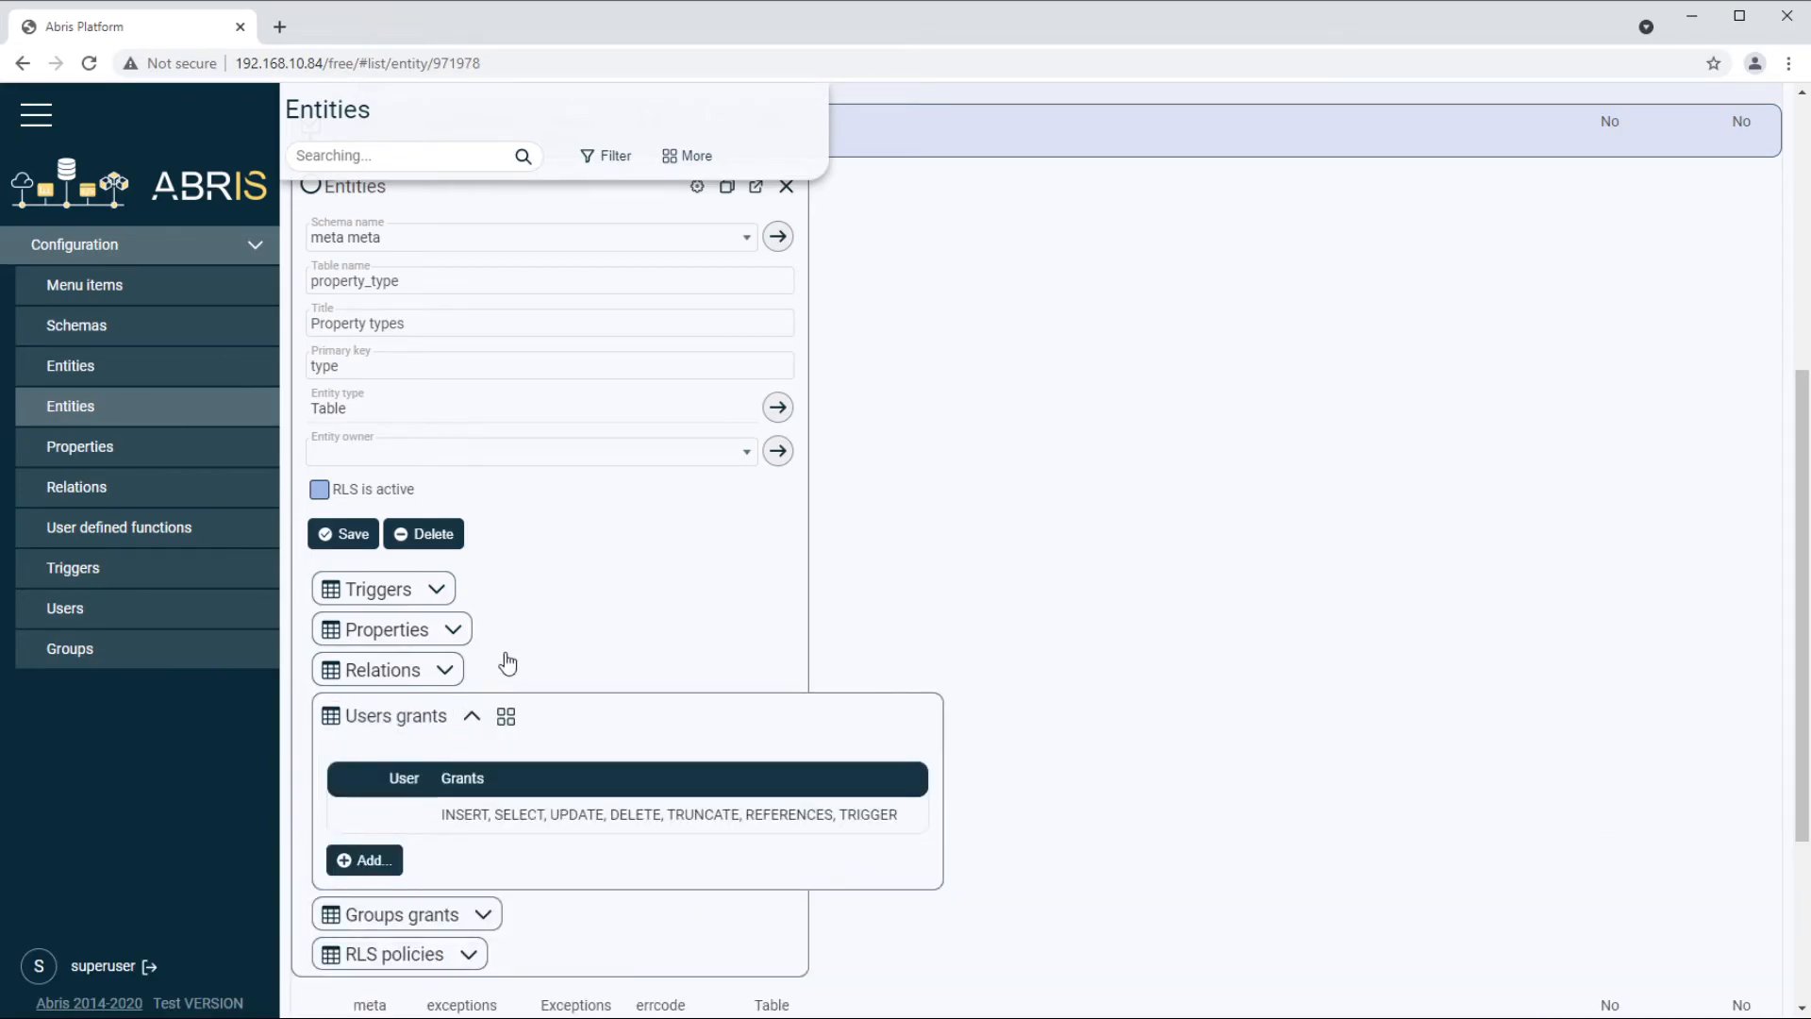
Step: Add a user grant on property_type giving new_user SELECT and DELETE rights
scroll(506, 677, "down", 1)
scroll(510, 679, "down", 1)
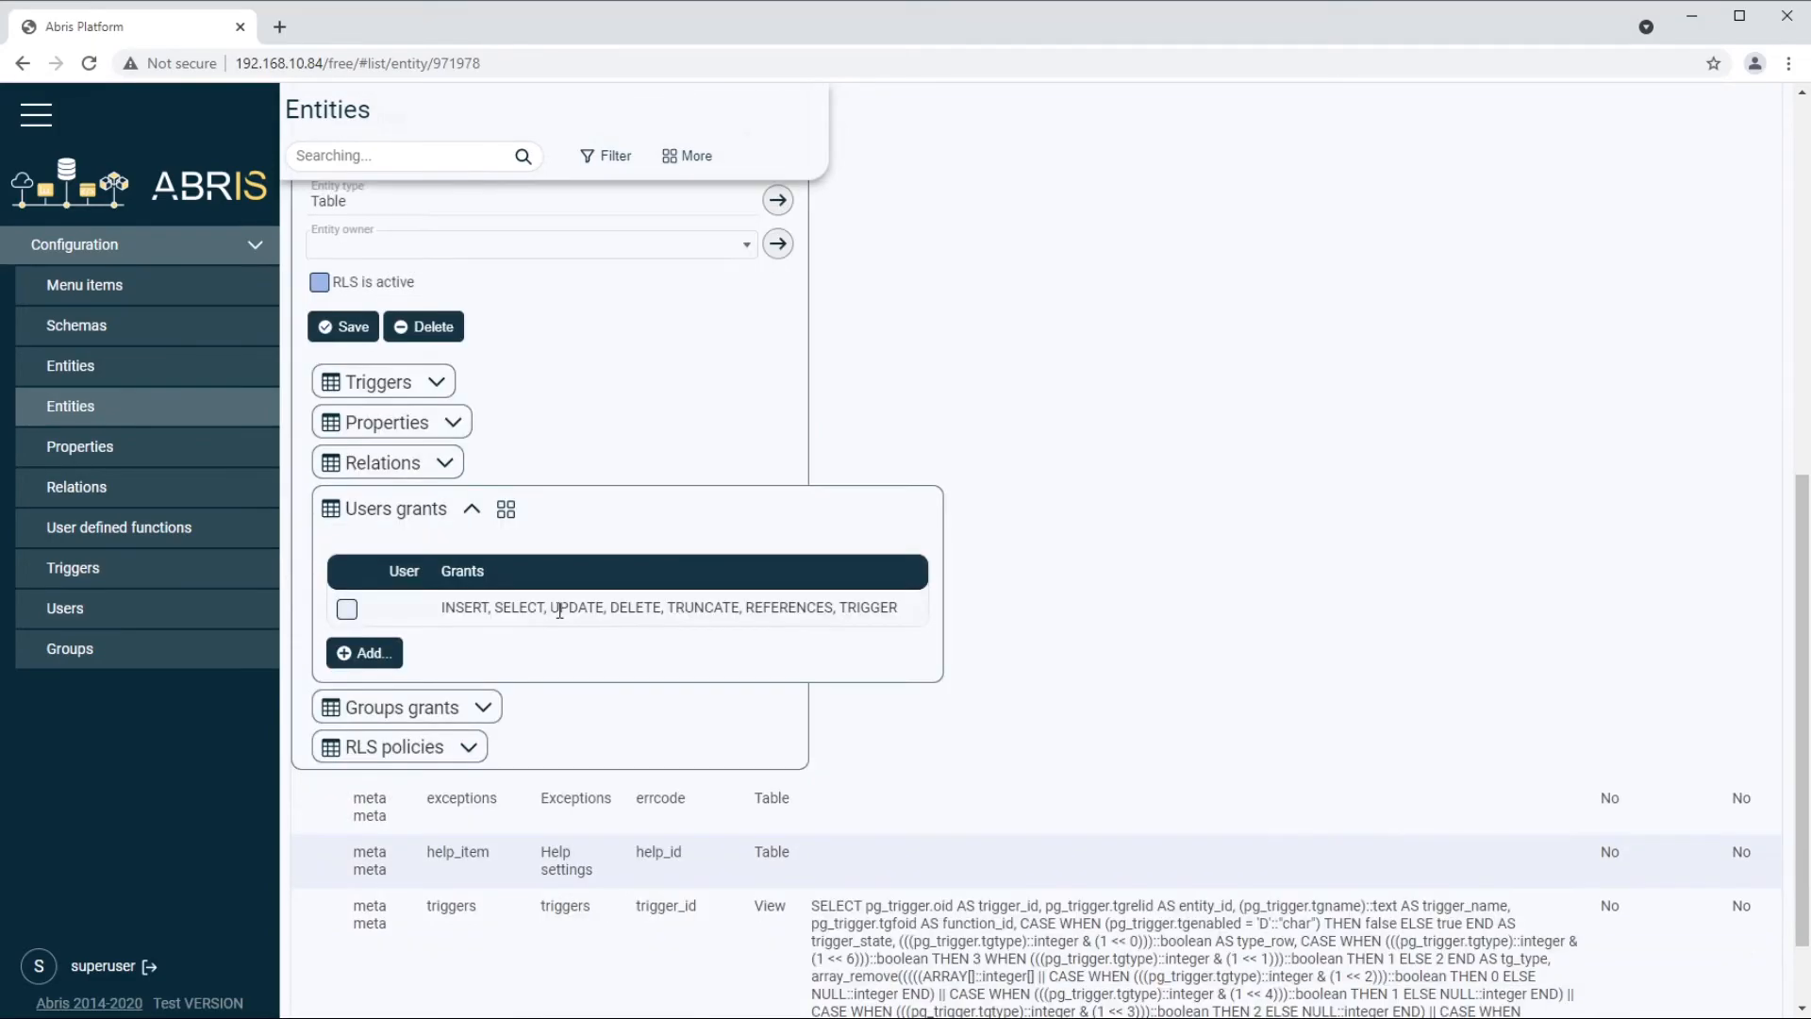
left_click(363, 652)
left_click(464, 742)
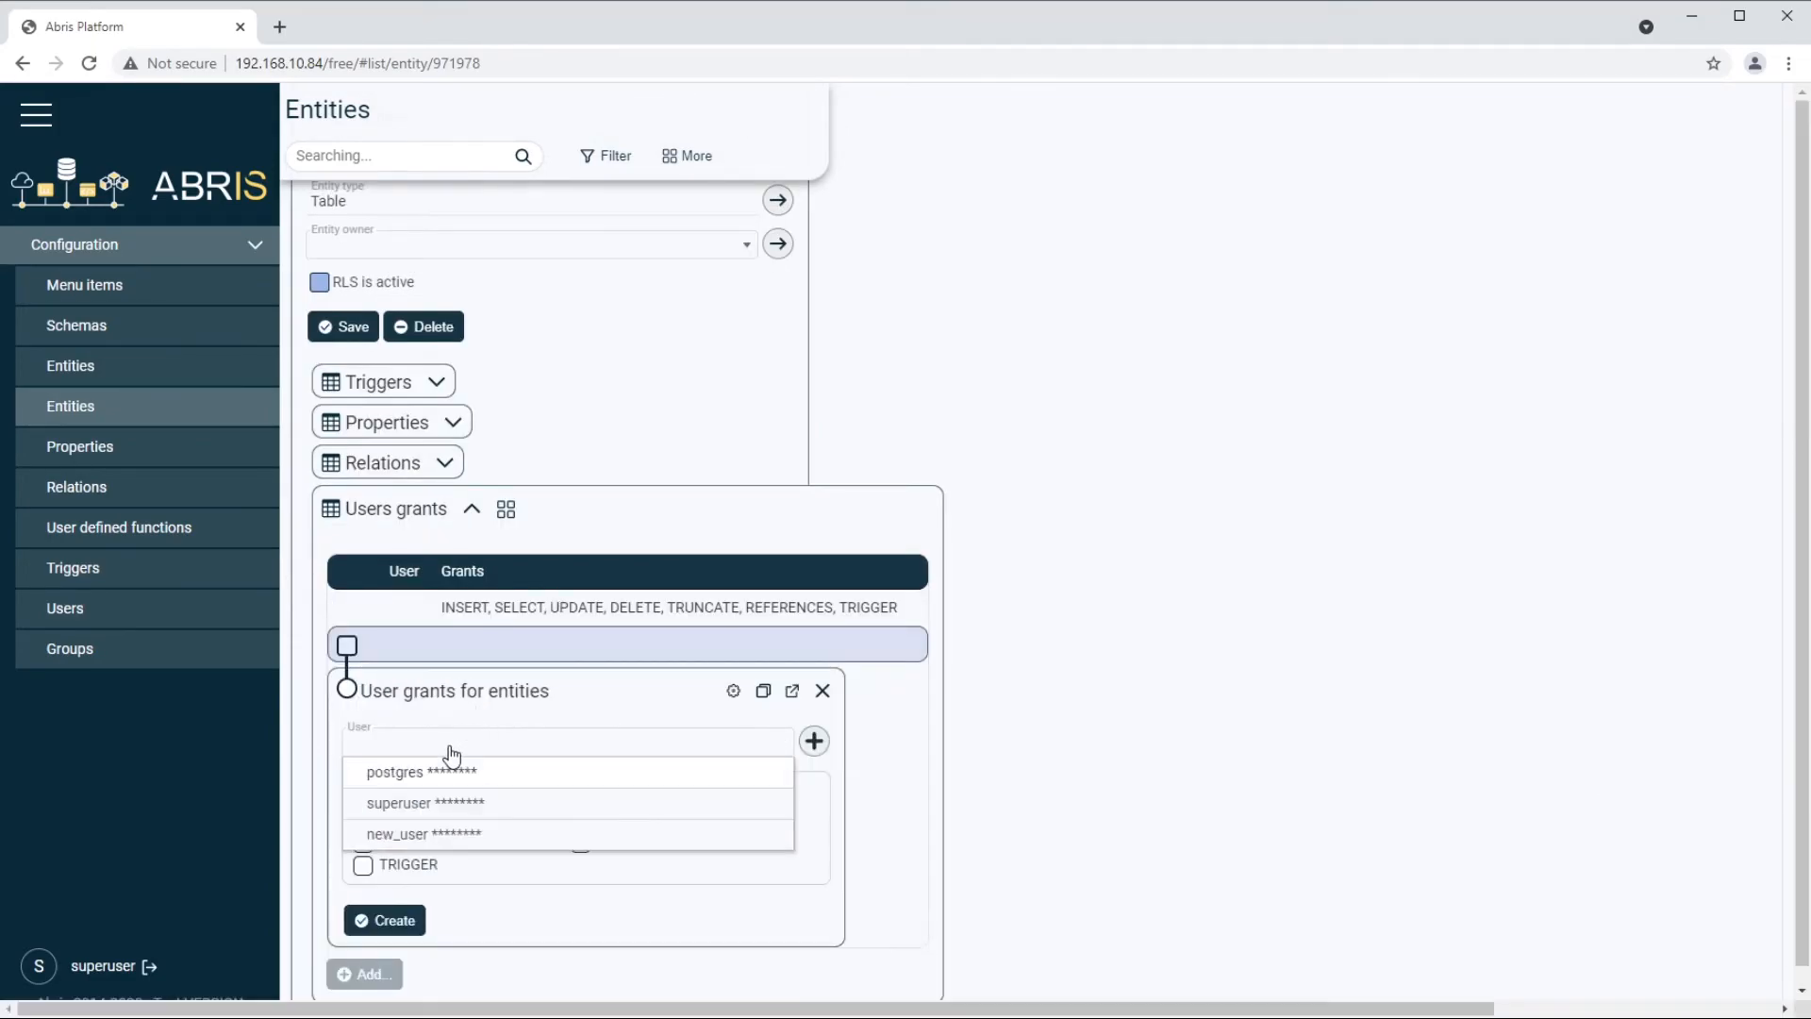
left_click(516, 837)
left_click(405, 797)
left_click(622, 818)
left_click(387, 921)
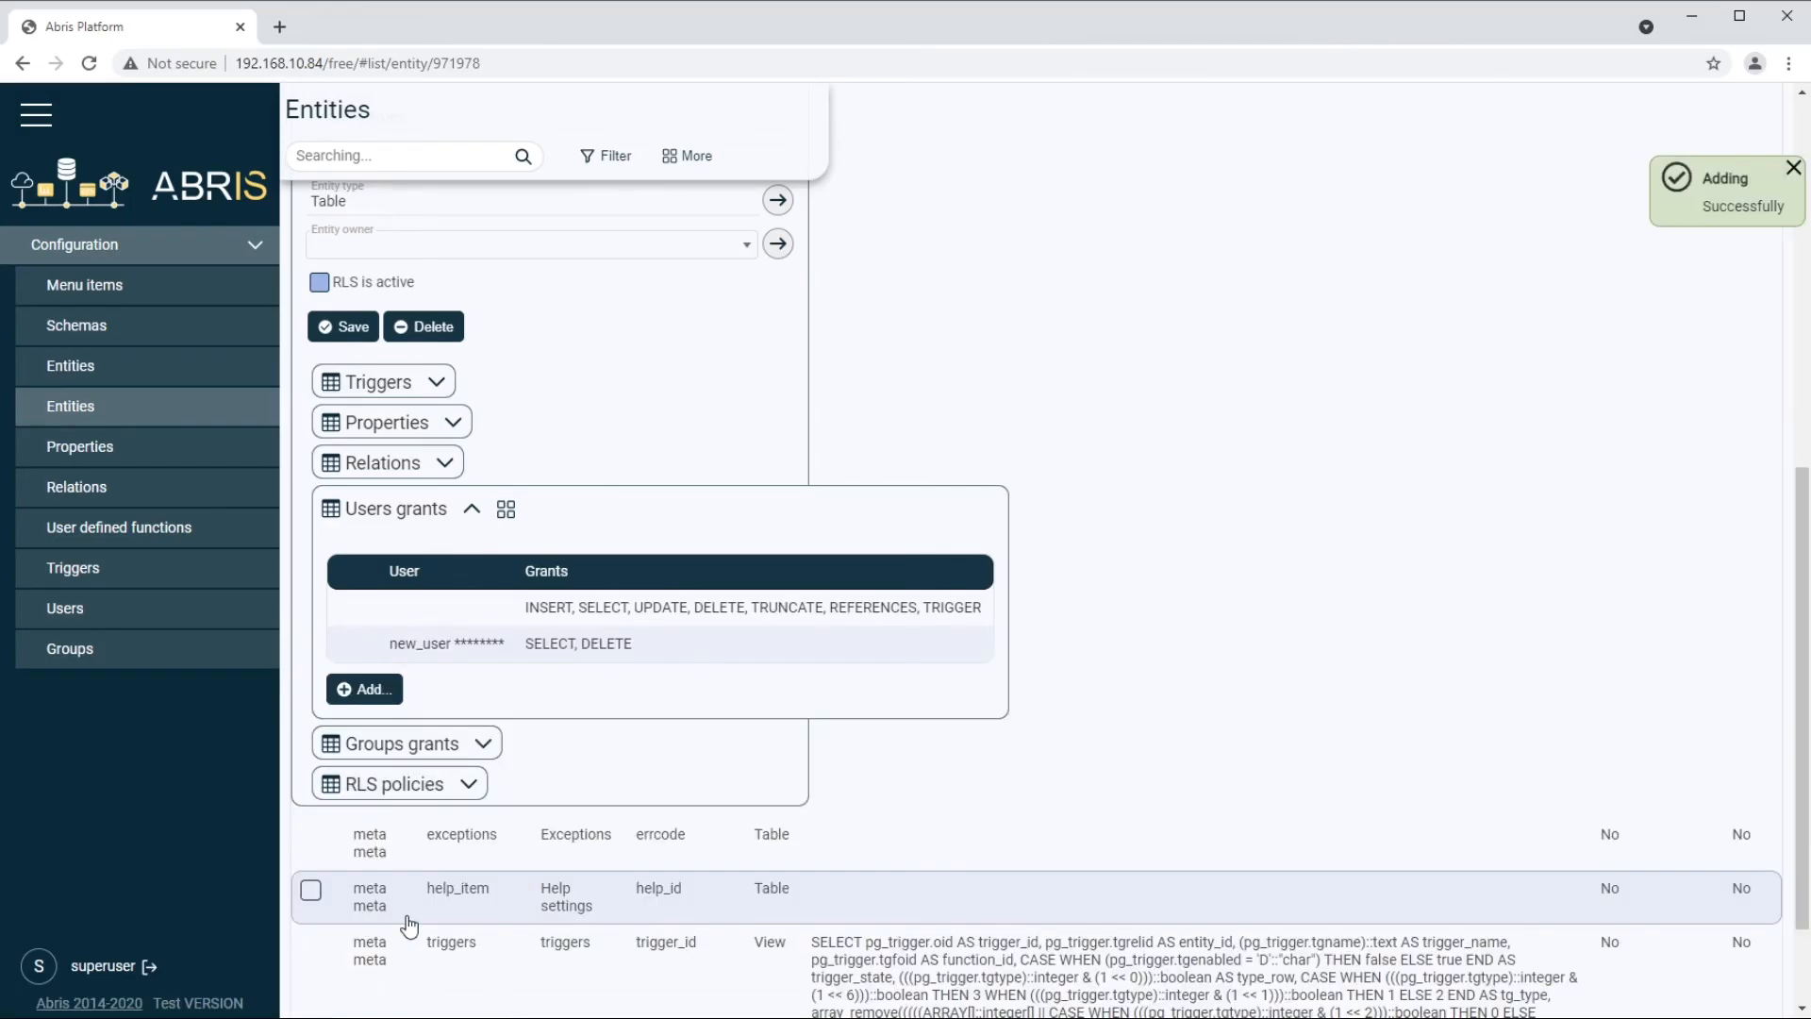
Step: Collapse the user grants and add a group grant on property_type giving guests SELECT and UPDATE rights
left_click(427, 514)
left_click(355, 608)
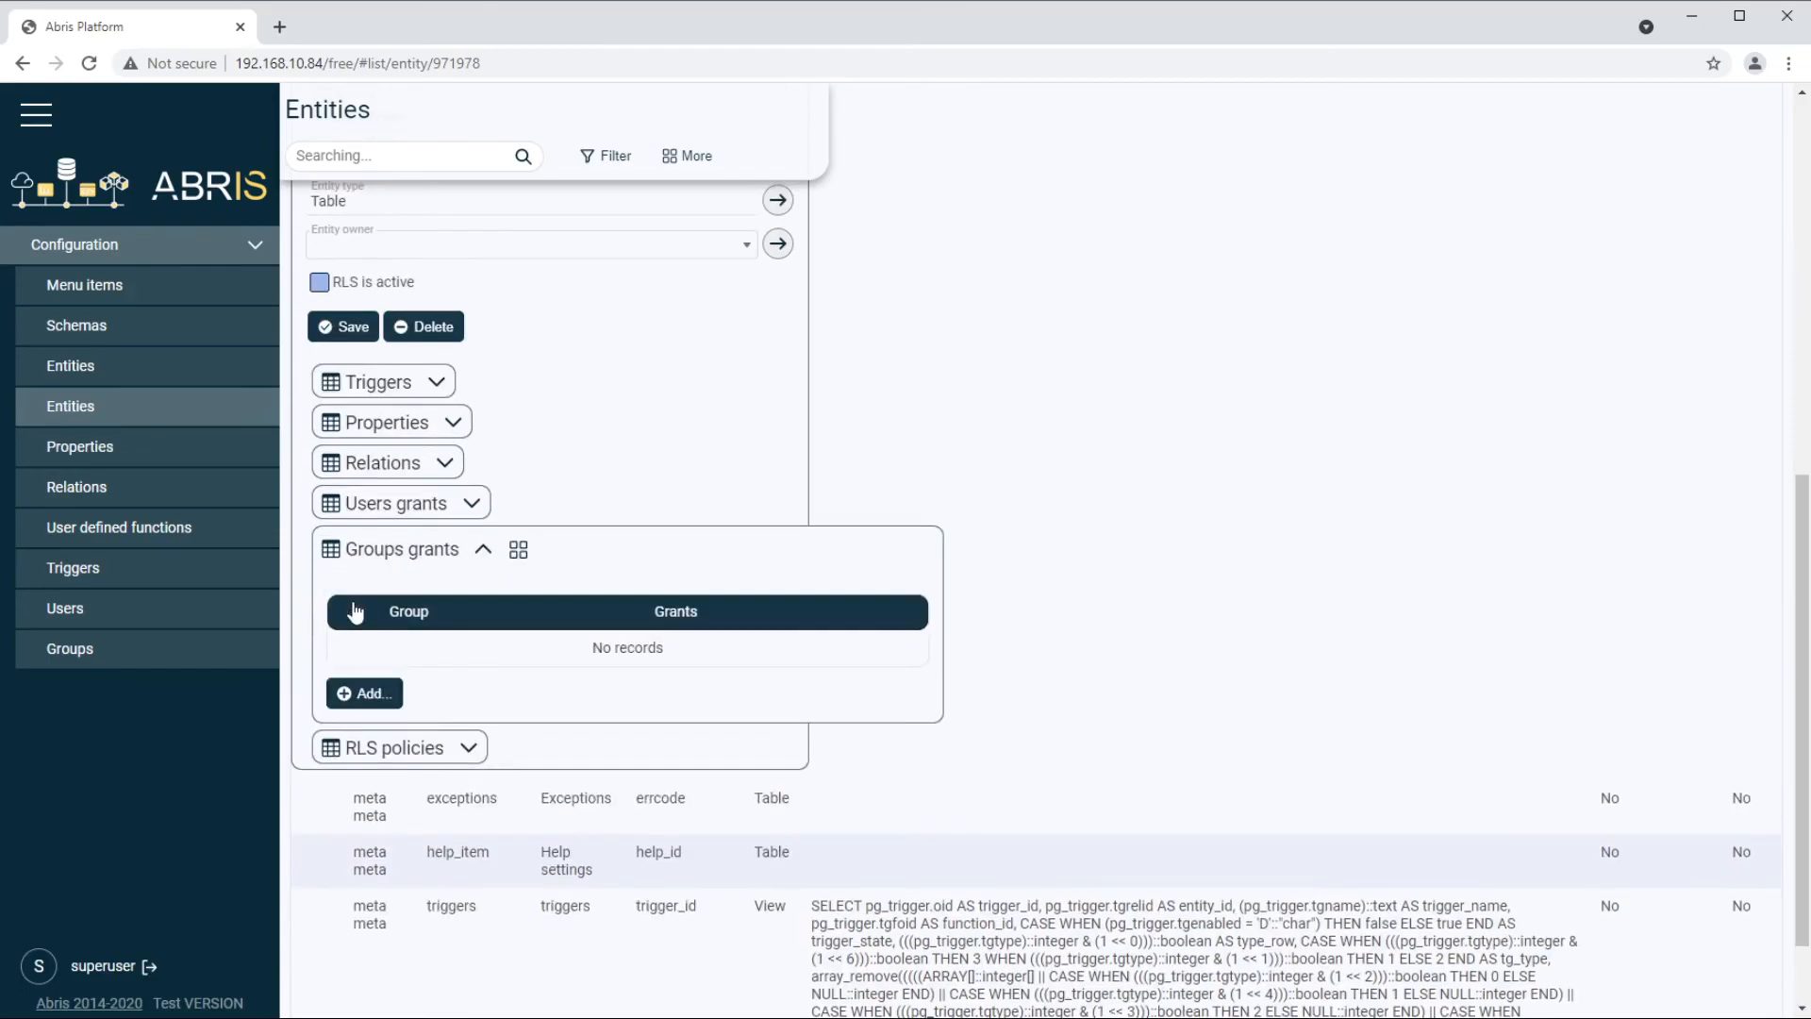
left_click(359, 696)
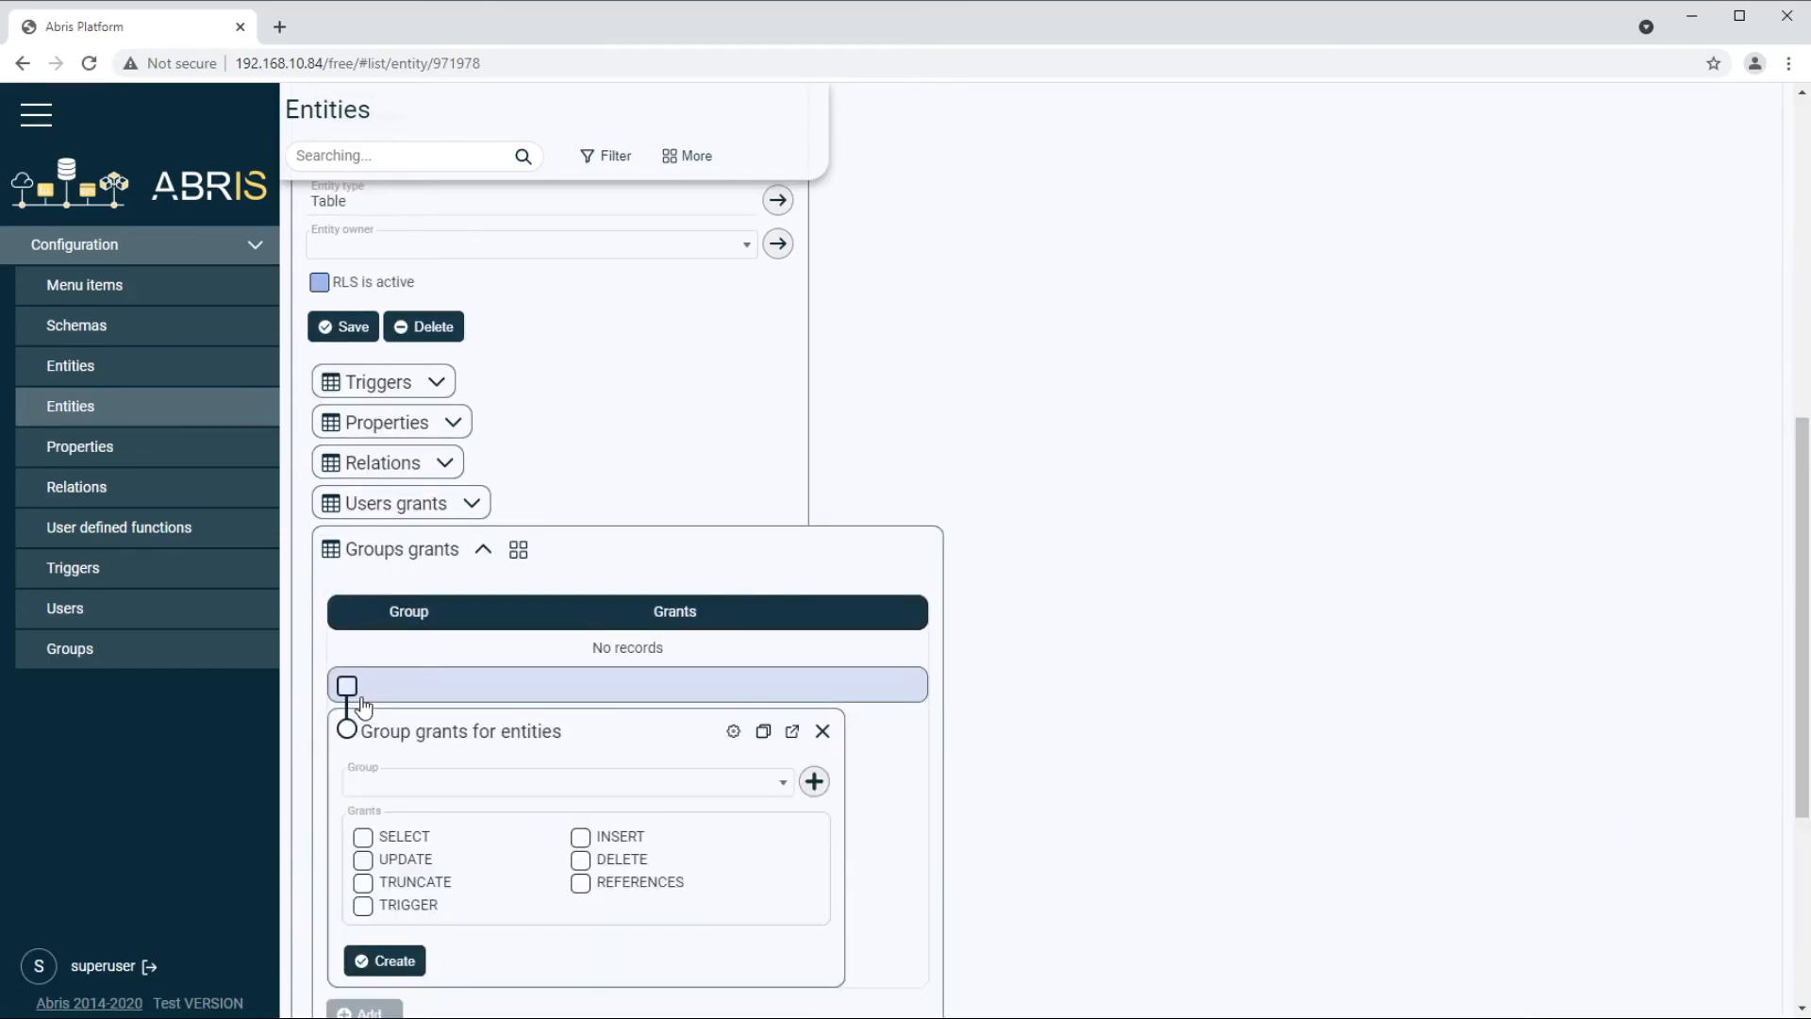
left_click(478, 777)
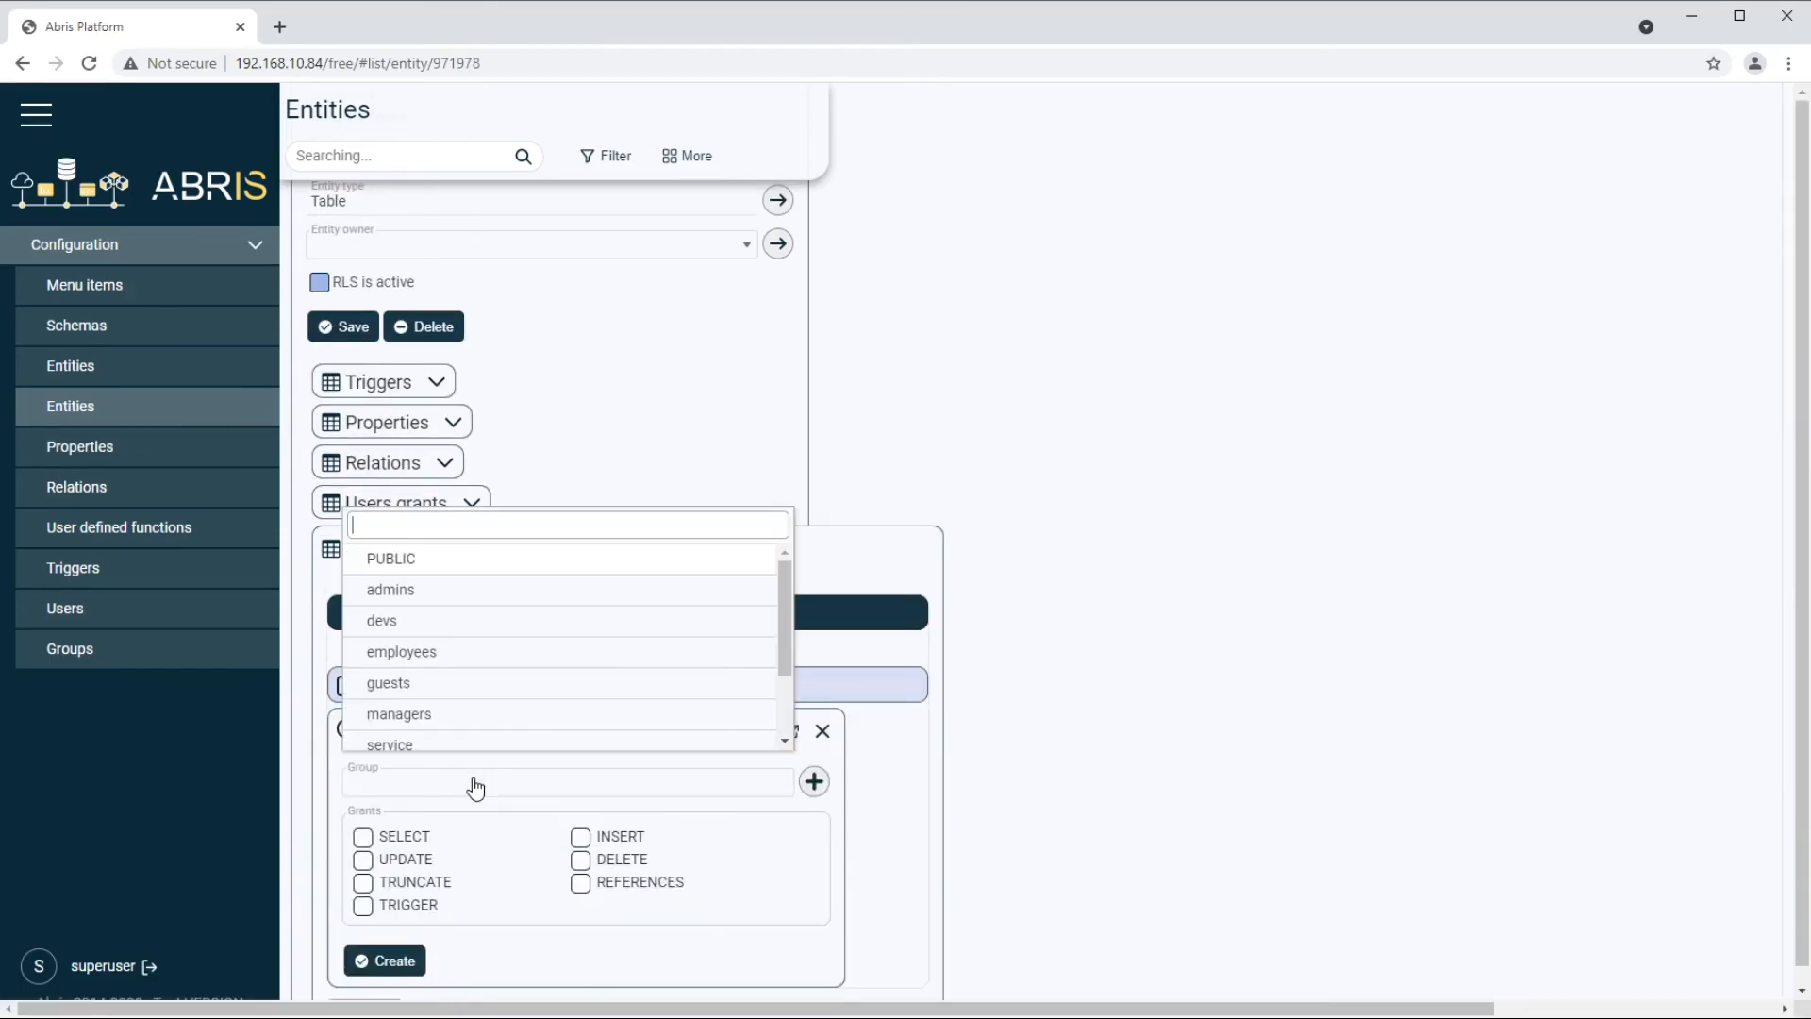
left_click(483, 696)
left_click(363, 836)
left_click(363, 859)
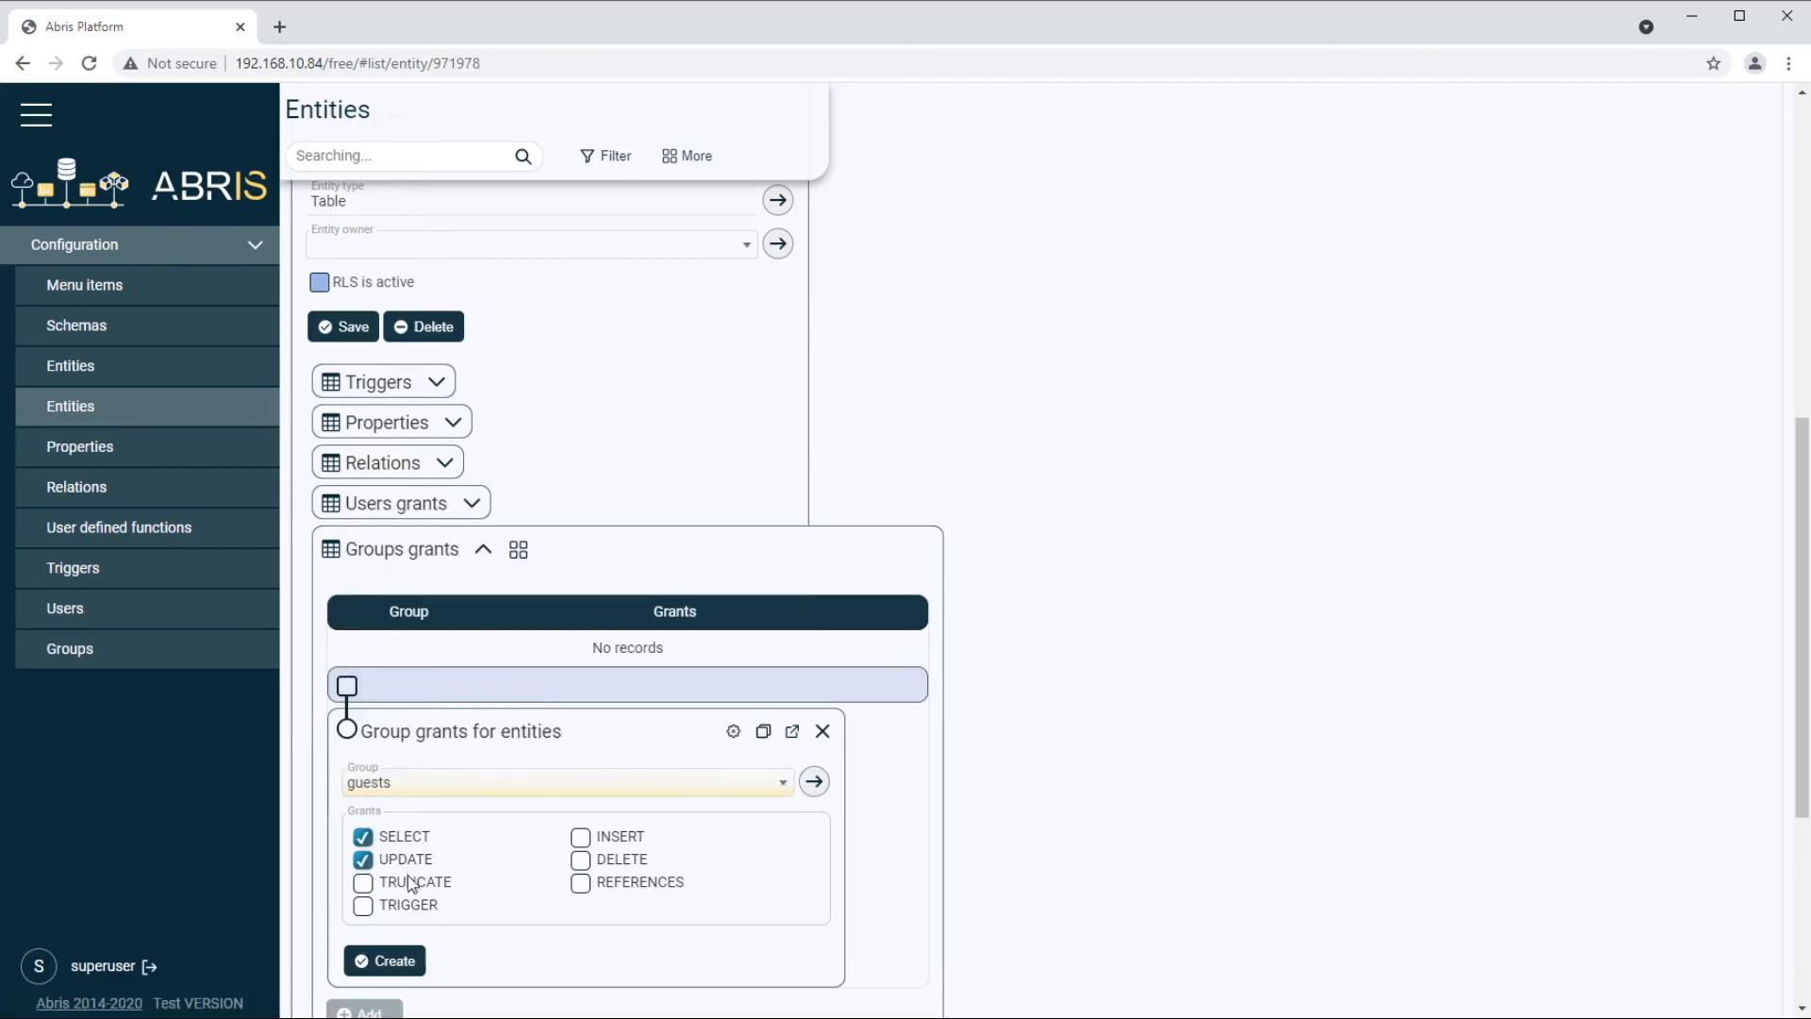
left_click(409, 962)
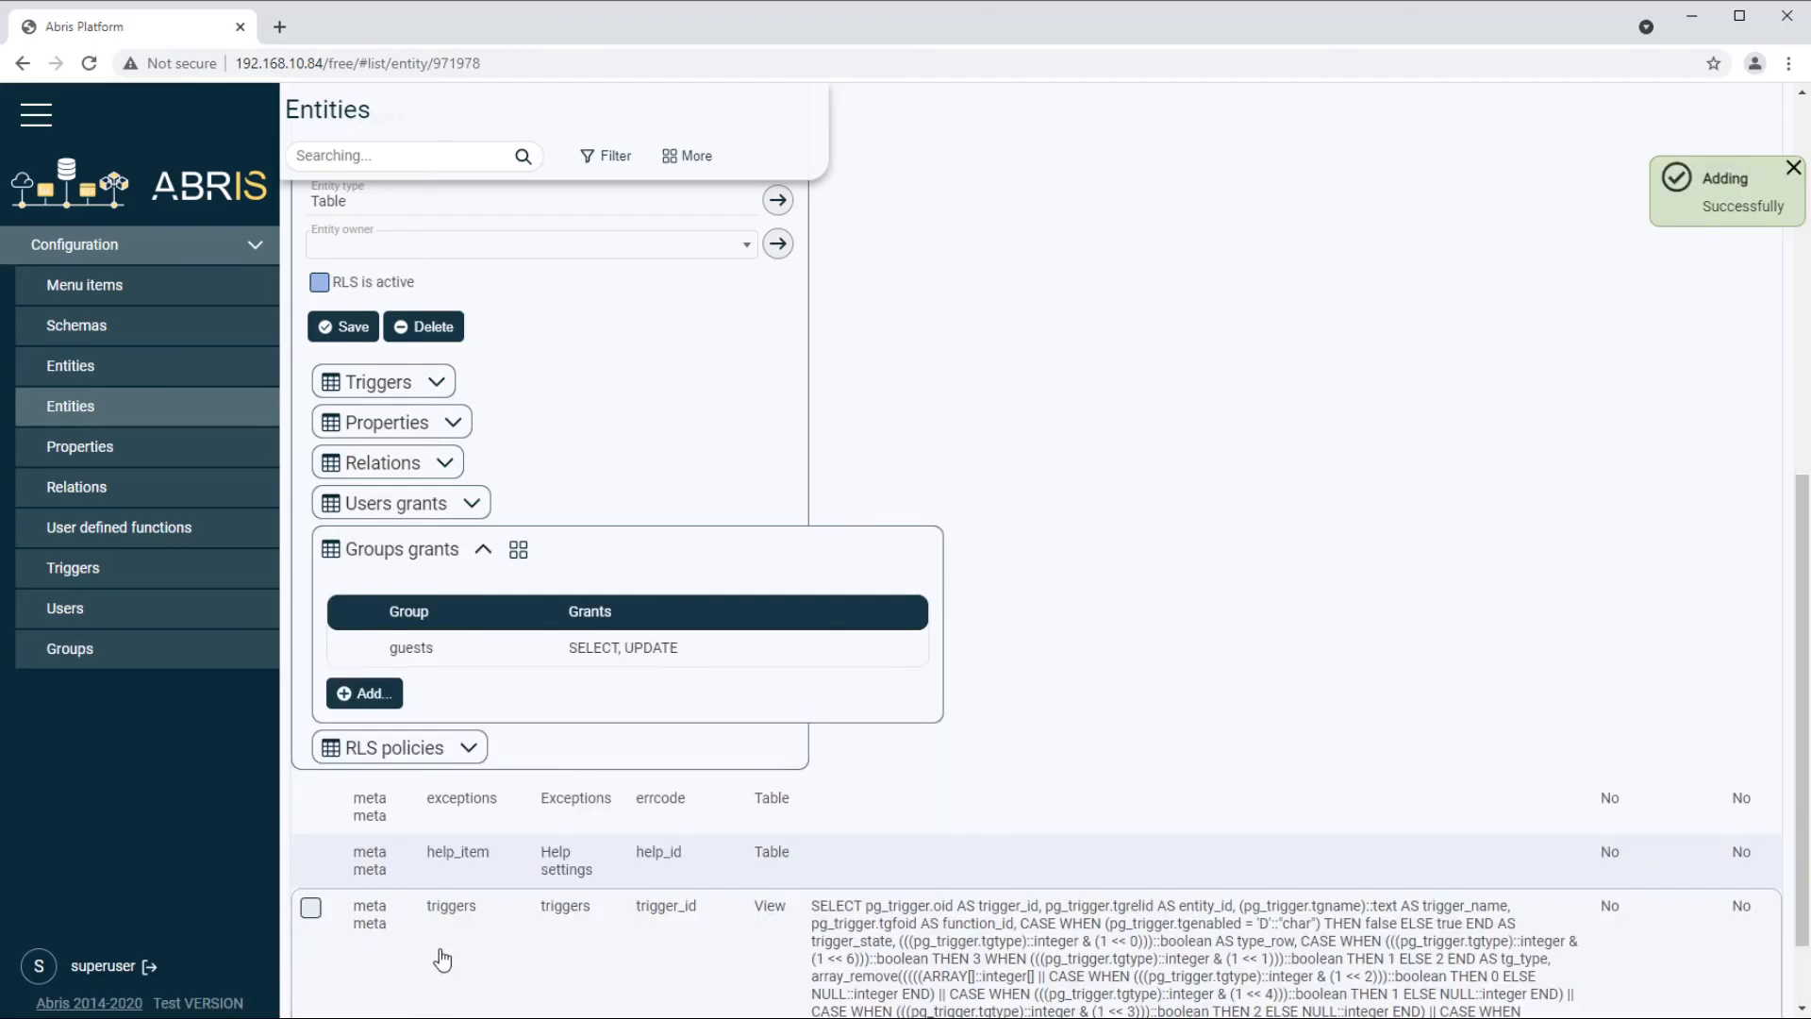